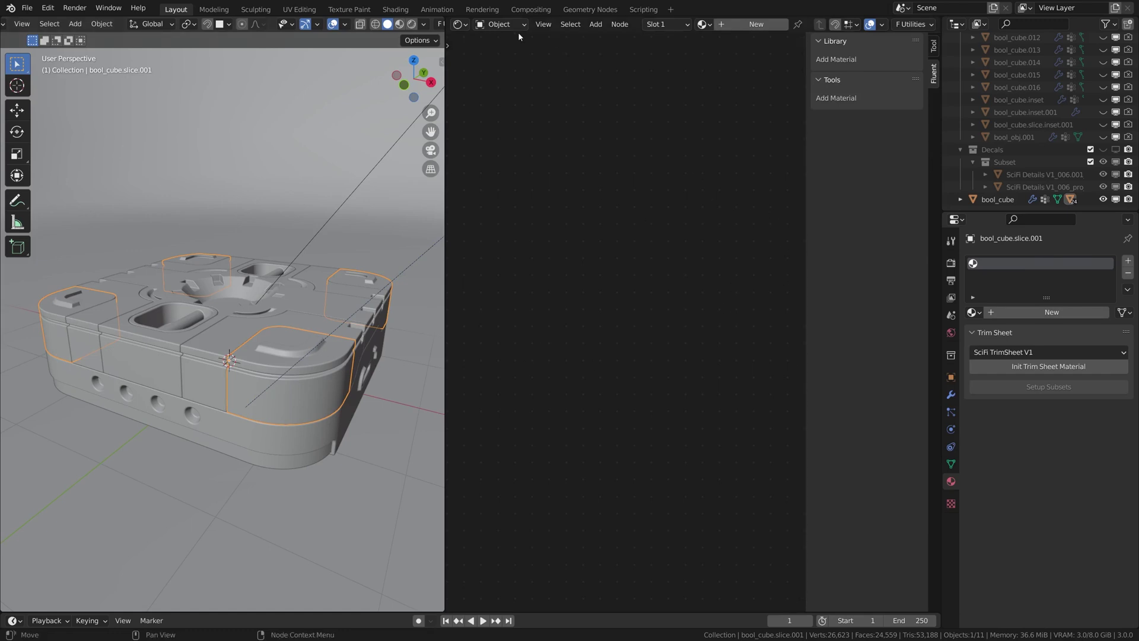
- Make bool_cube.slice active and create a new material with a Principled BSDF node
click(460, 24)
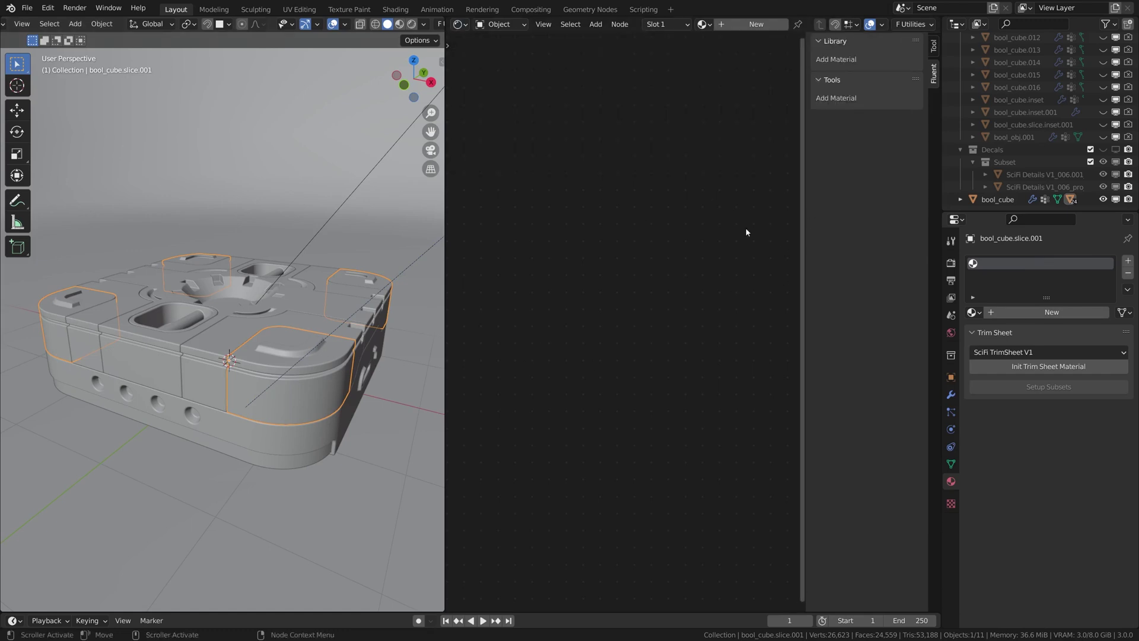
click(361, 401)
middle_drag(360, 401, 368, 312)
mouse_move(288, 322)
shift+middle_down()
mouse_move(253, 313)
mouse_move(267, 316)
shift+middle_up()
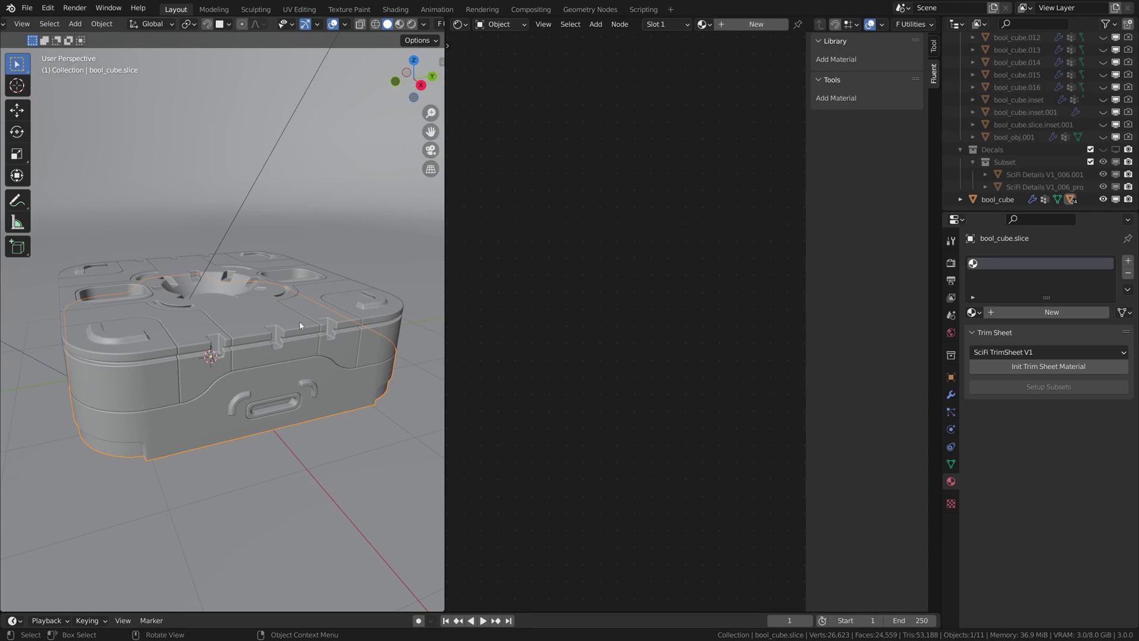
click(741, 26)
click(746, 176)
middle_drag(574, 236, 612, 234)
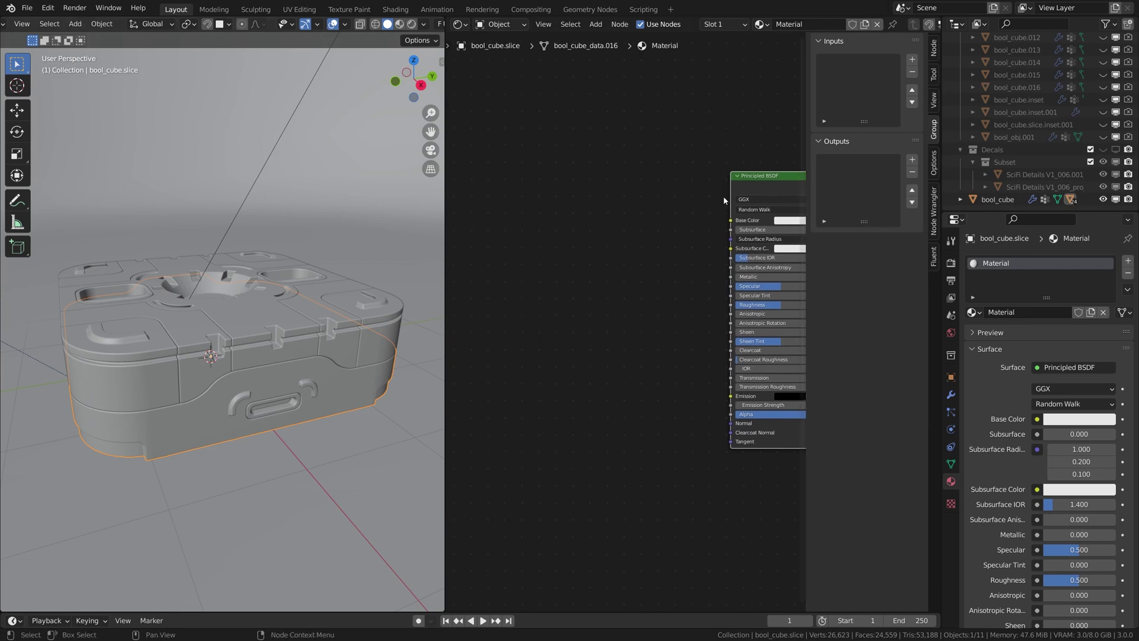
- Add a Fluent three-layer mix setup to the shell material and tidy the Layer nodes
scroll(588, 304, down, 1)
key(f)
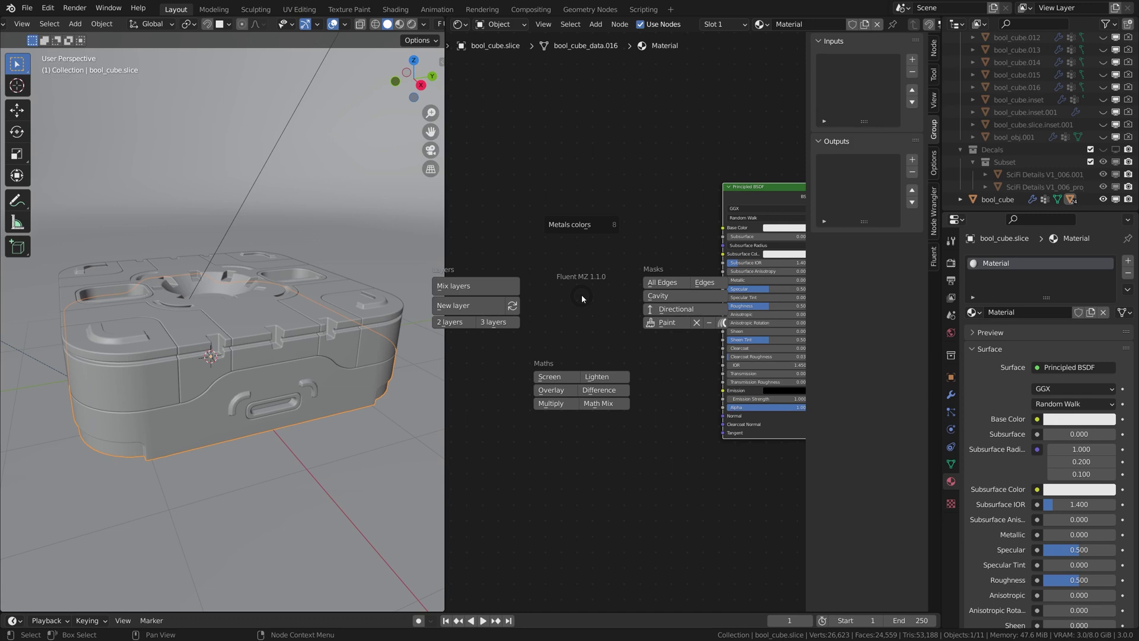
click(497, 326)
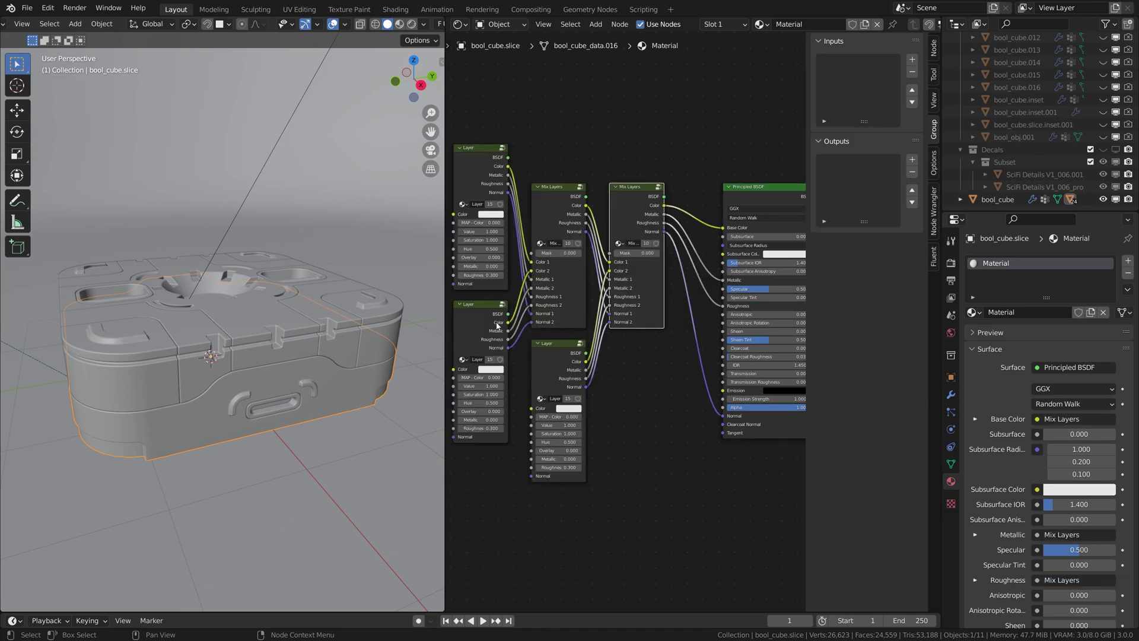
scroll(712, 287, down, 1)
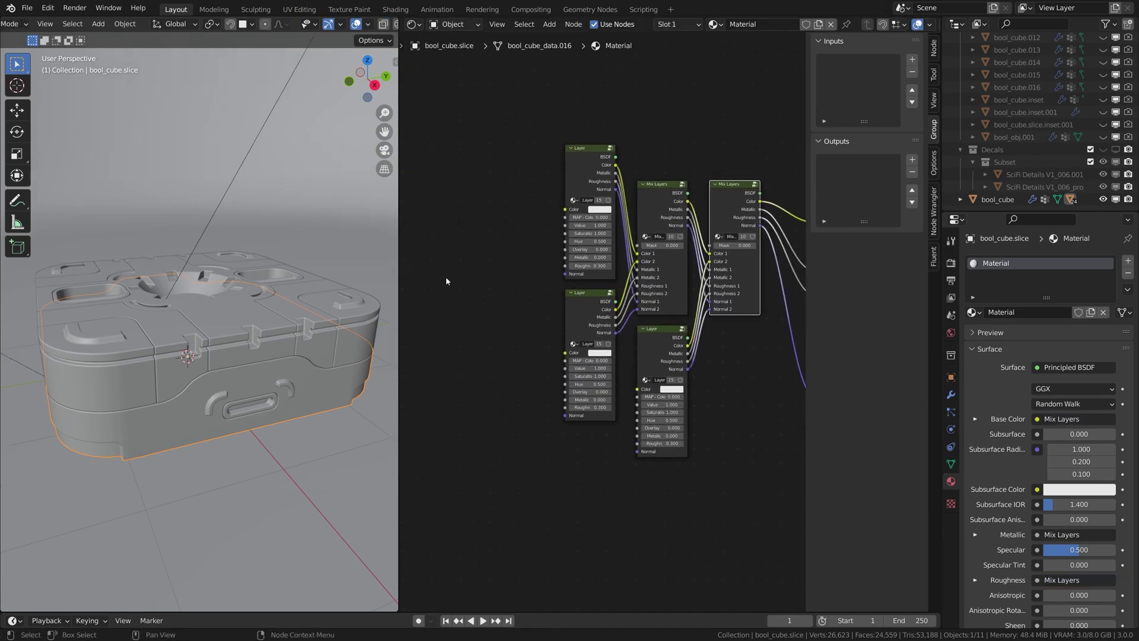
middle_drag(518, 270, 496, 281)
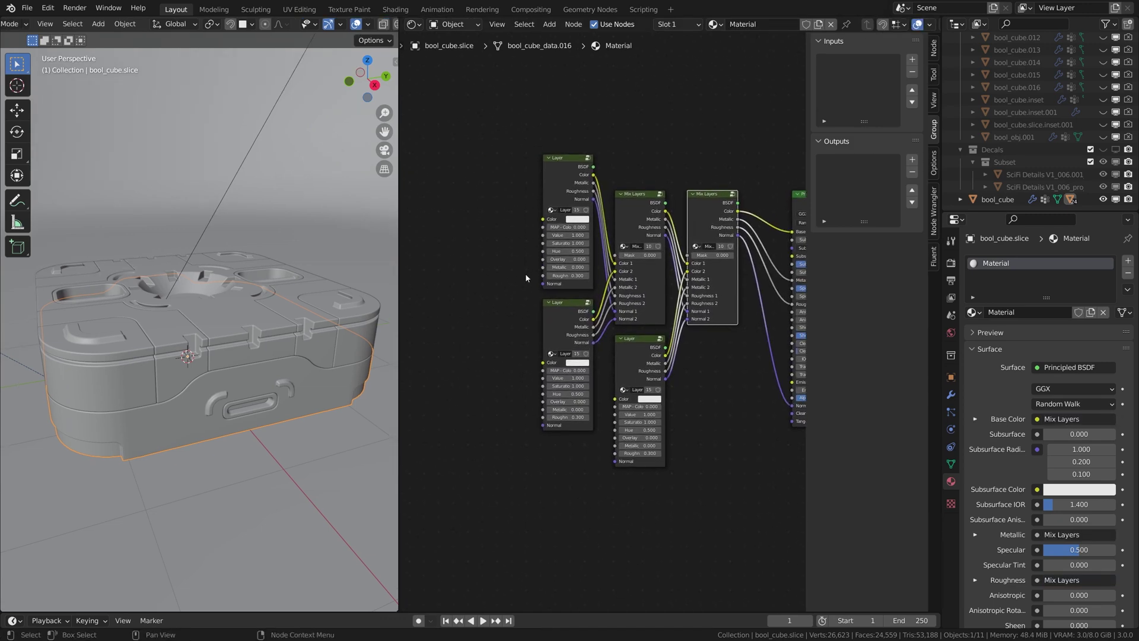
drag(557, 166, 557, 171)
drag(557, 325, 557, 323)
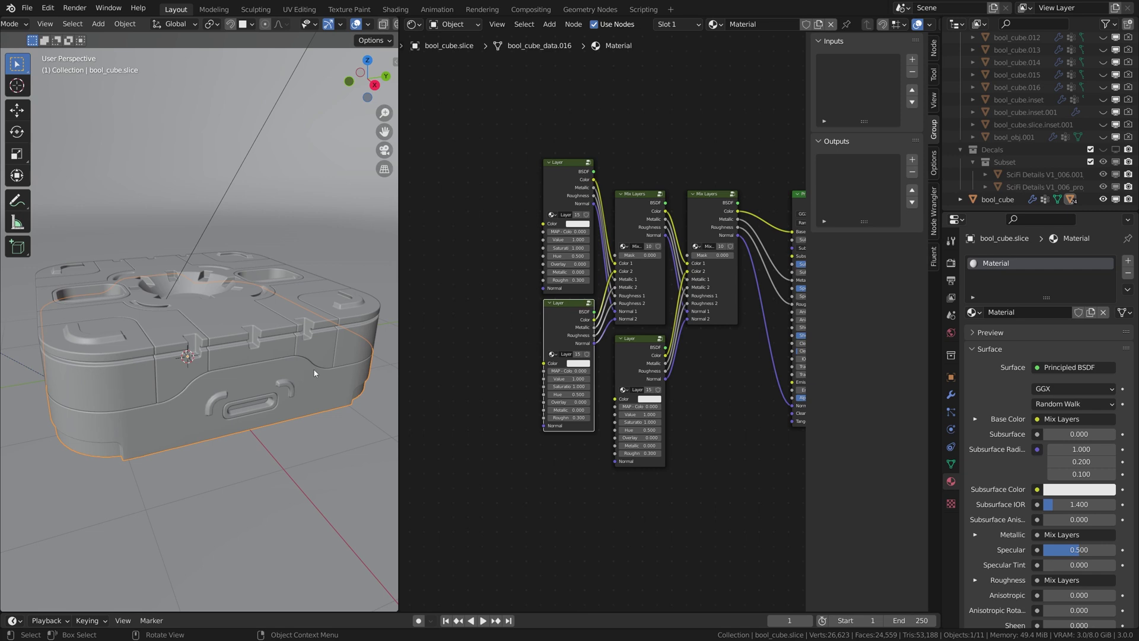
drag(634, 354, 633, 349)
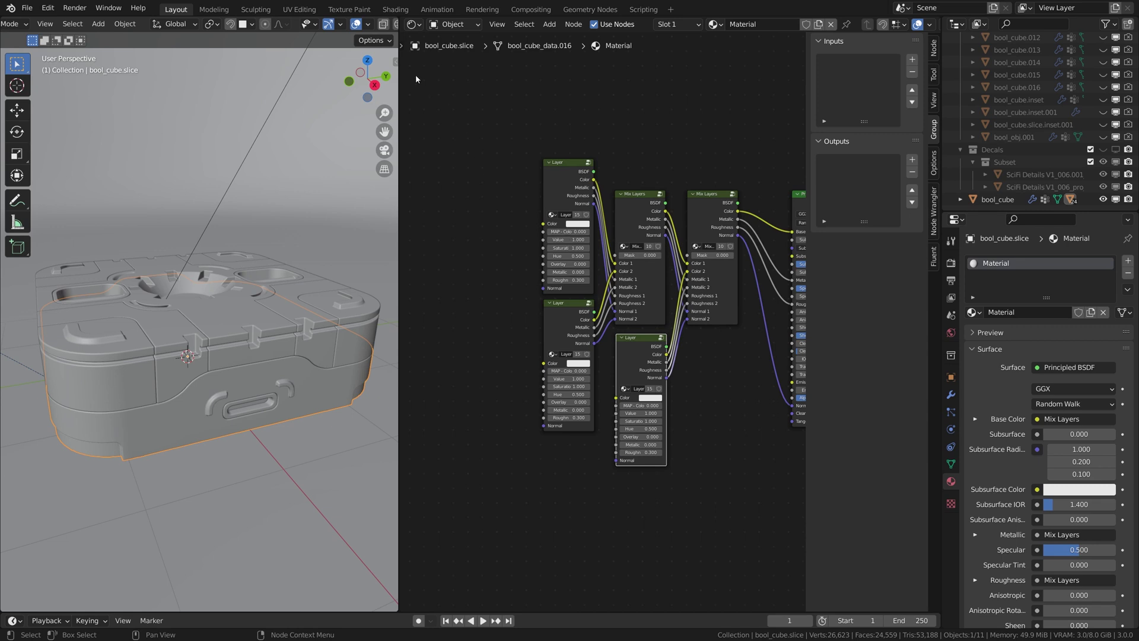
scroll(383, 28, down, 3)
- Switch the viewport to Rendered shading and darken the first Layer's colour to dark grey
click(346, 24)
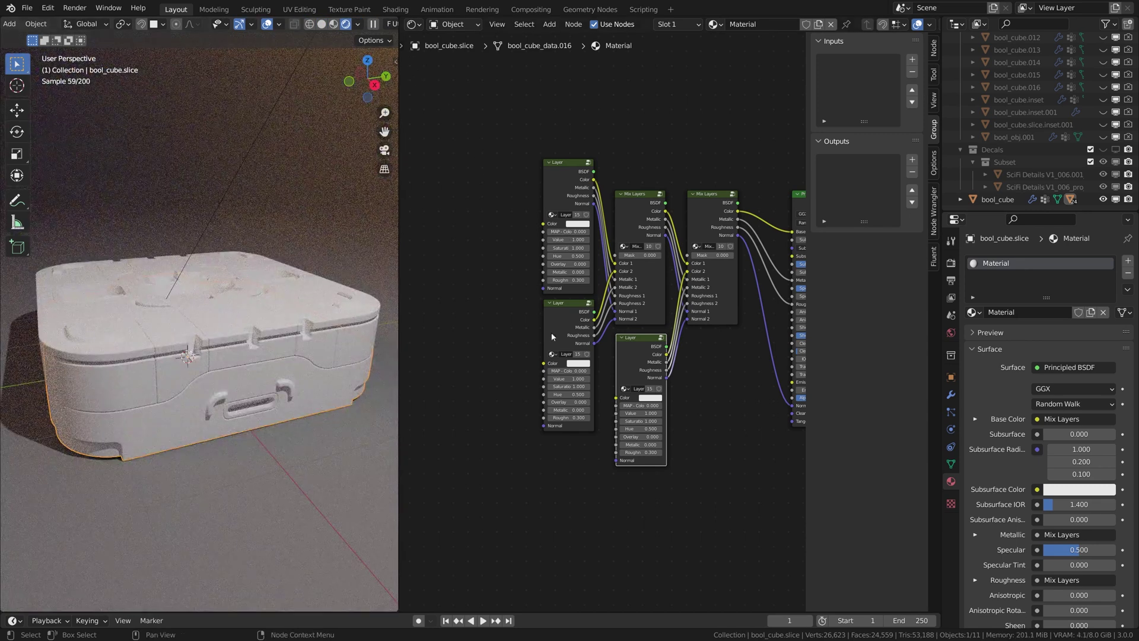
middle_drag(468, 346, 532, 333)
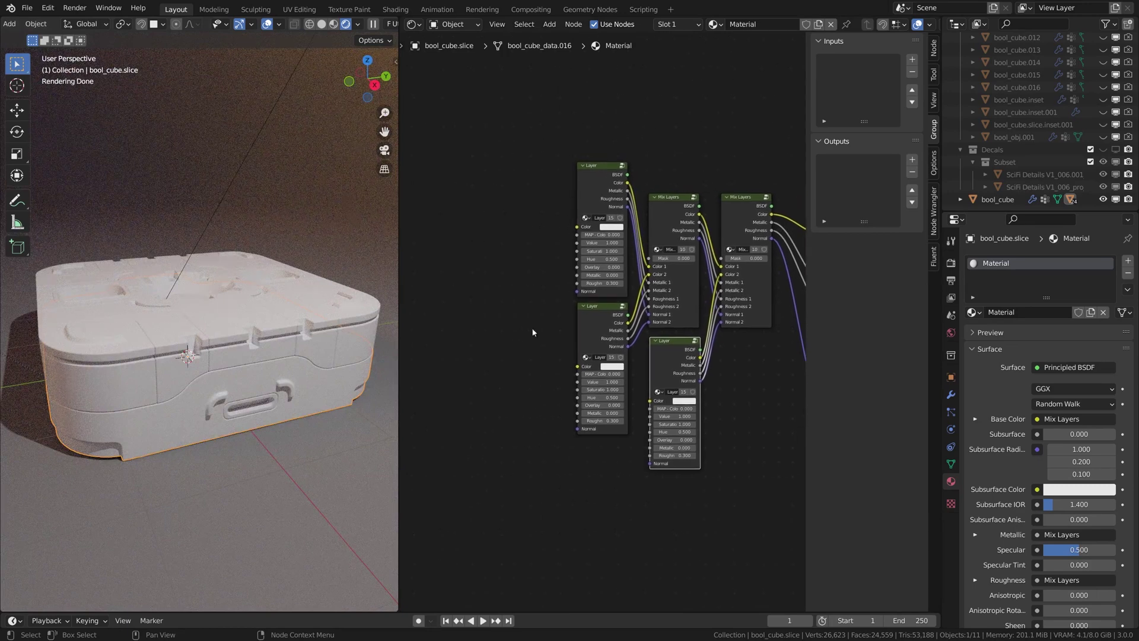
click(612, 227)
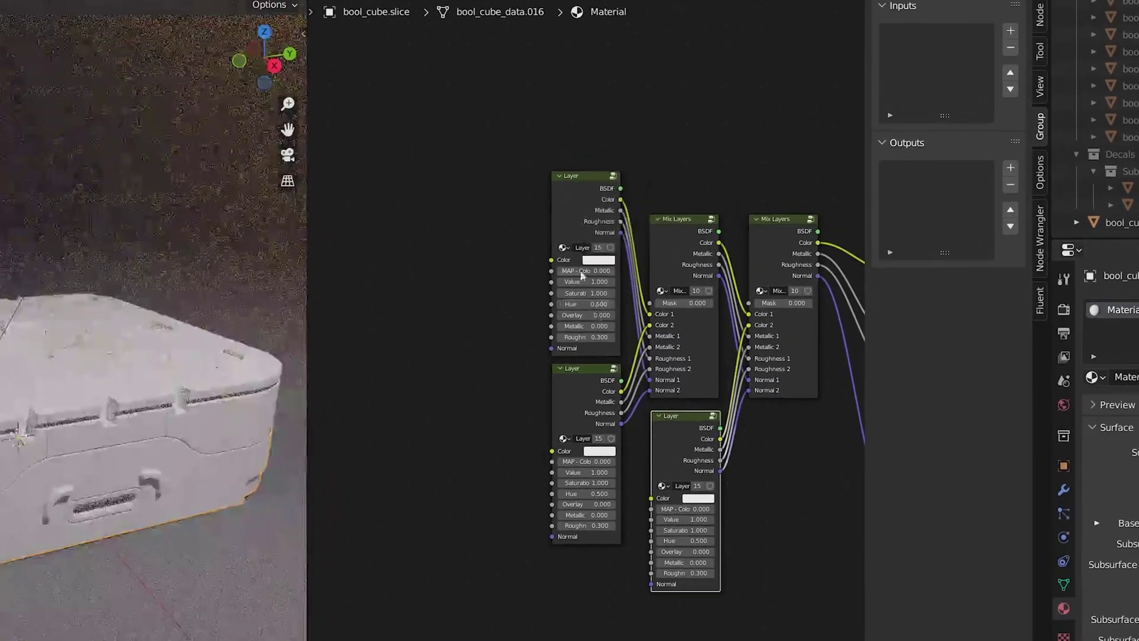
click(598, 260)
click(668, 143)
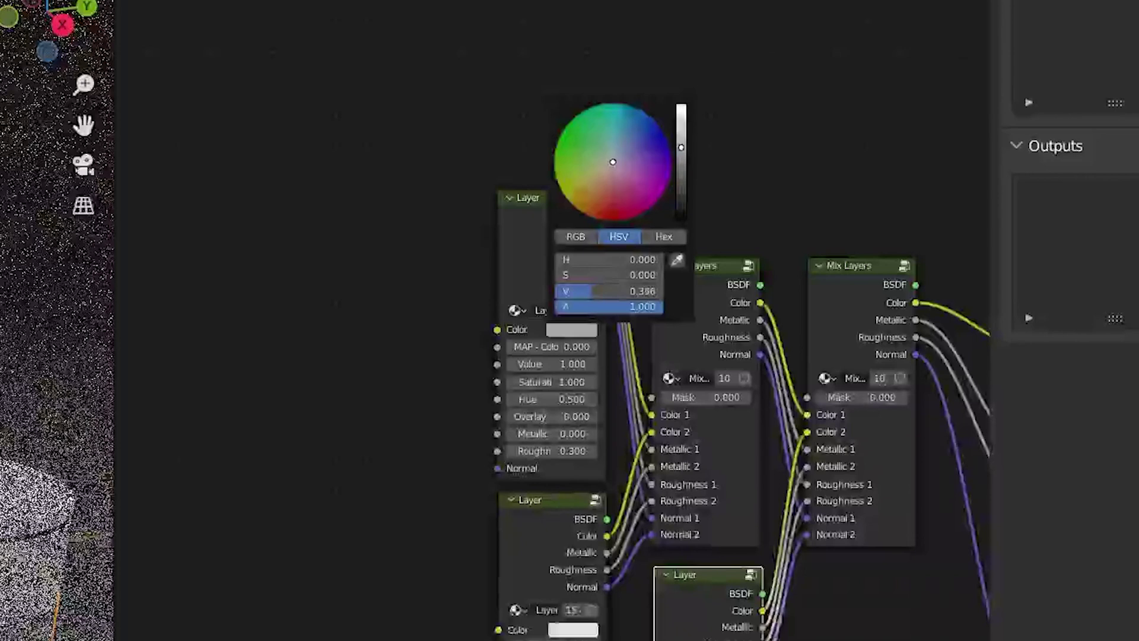
drag(681, 147, 681, 181)
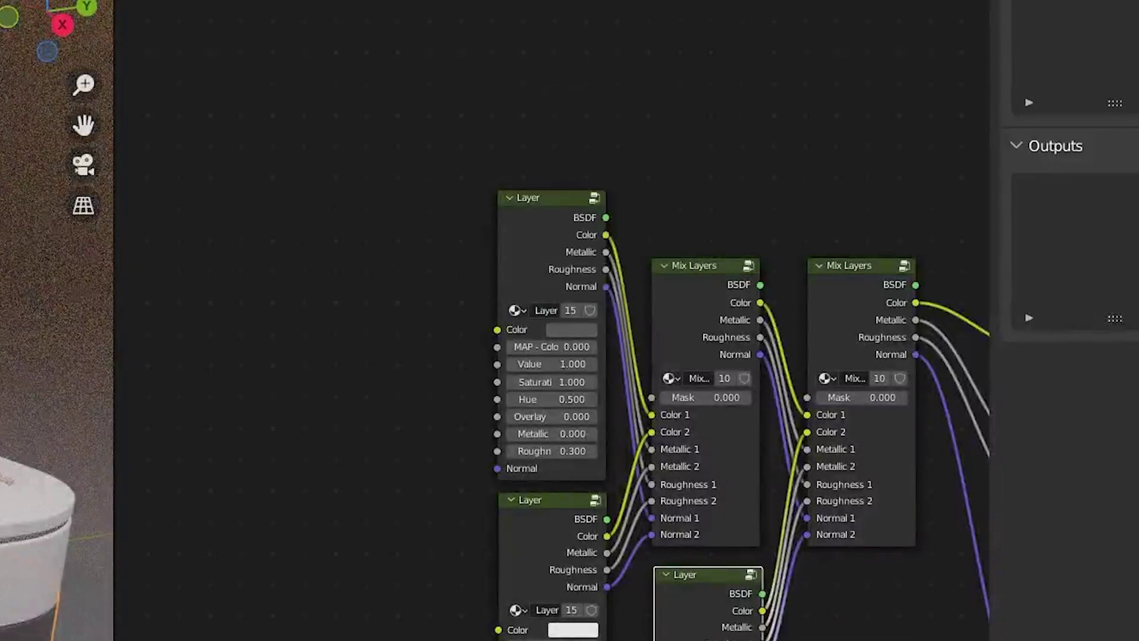
- Set the first Layer's Roughness to 0.8
click(552, 449)
text(0.3)
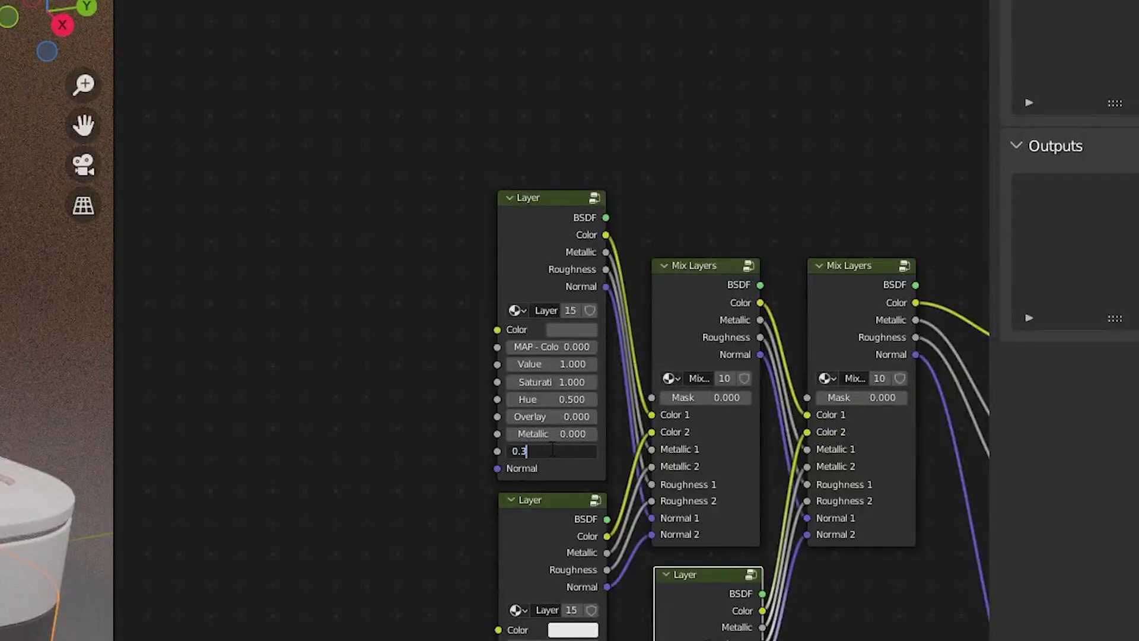
key(Return)
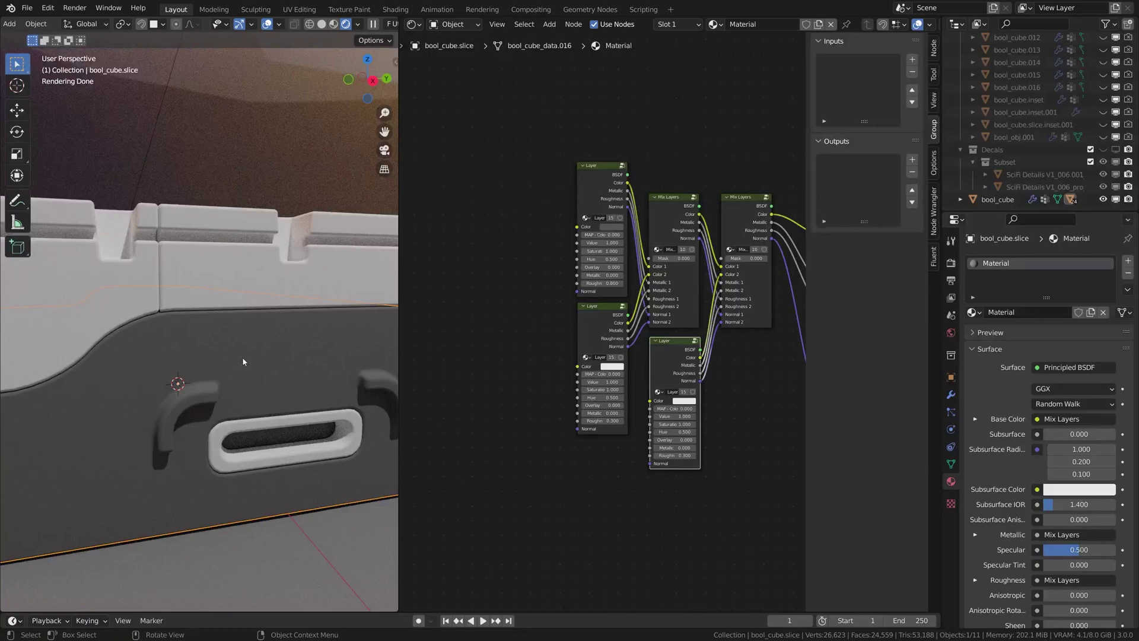
scroll(242, 357, down, 3)
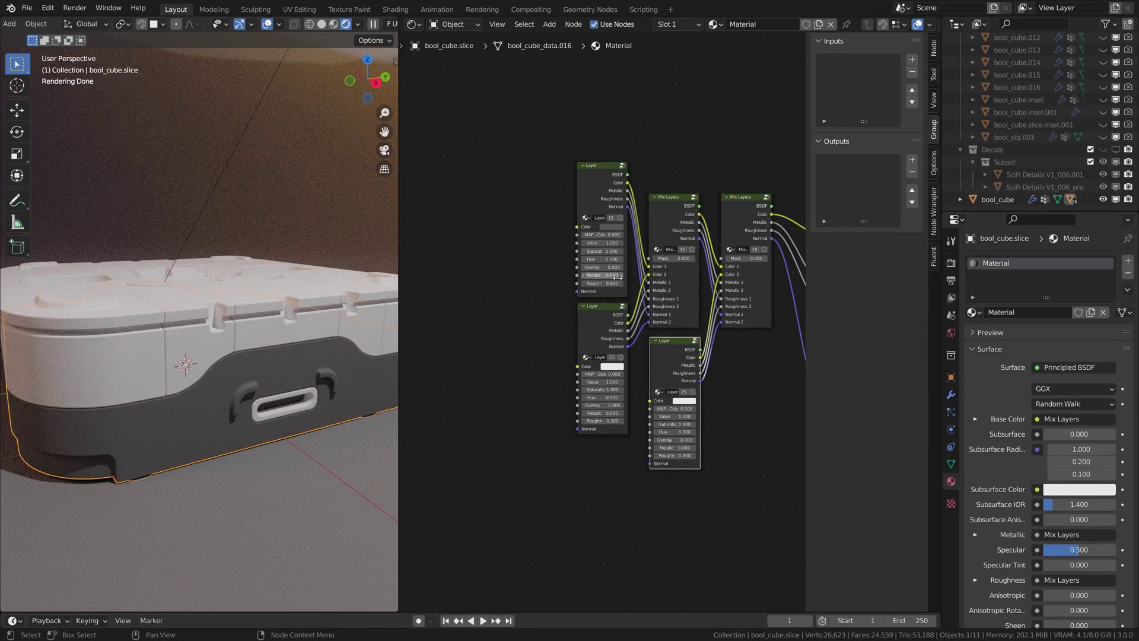
scroll(617, 275, up, 3)
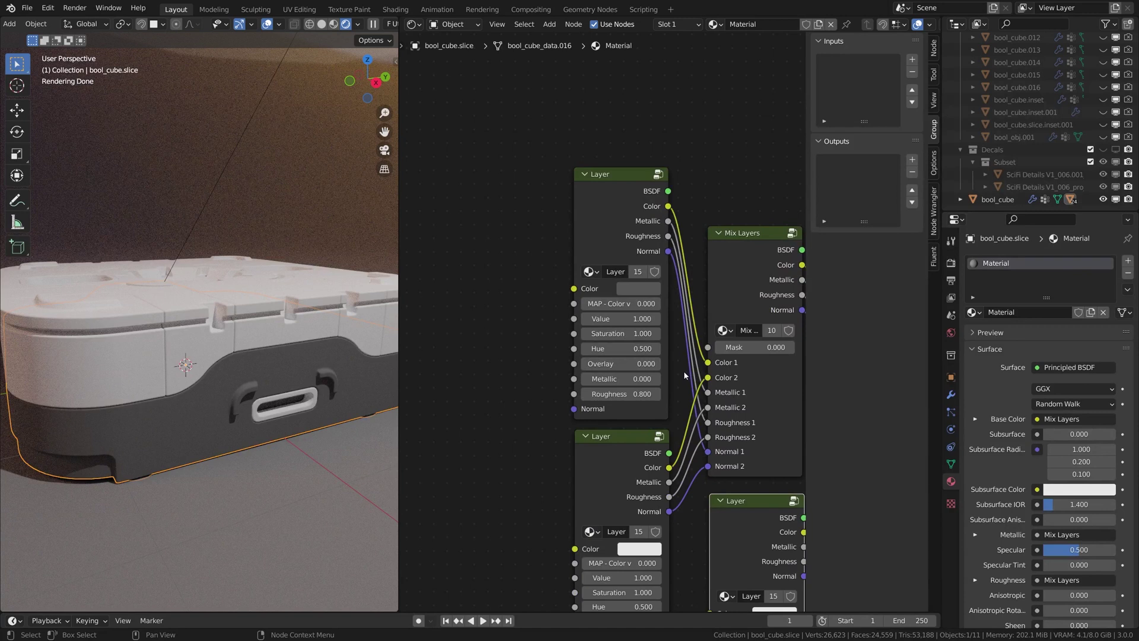
- Add a Dented node from the Fluent library's Imperfections section
click(613, 194)
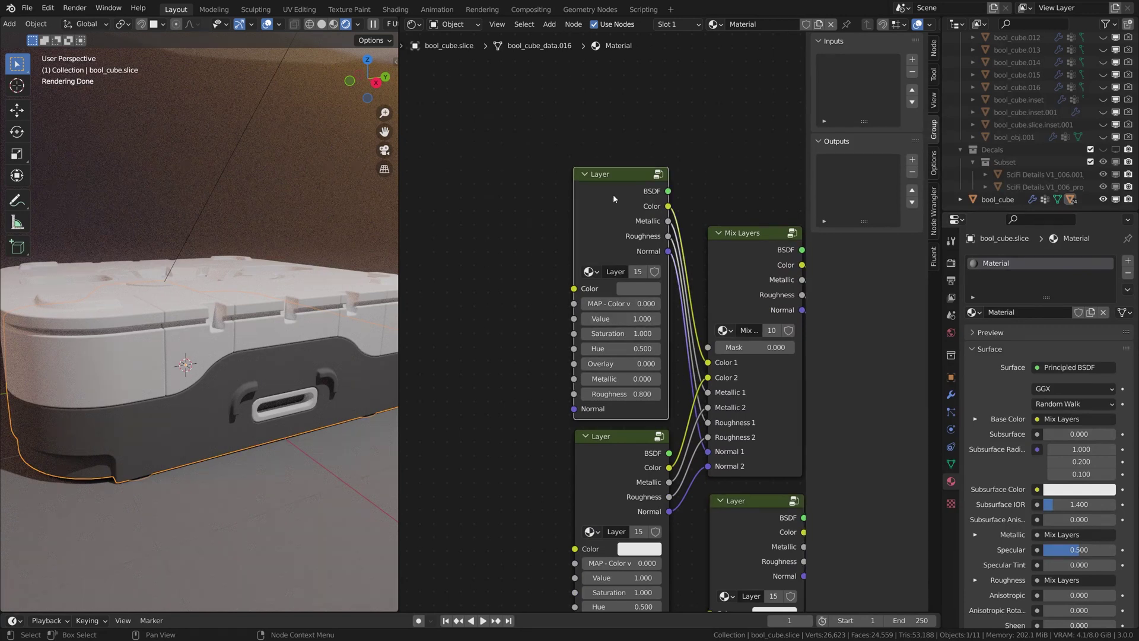
scroll(448, 309, down, 1)
middle_drag(452, 307, 543, 294)
scroll(549, 294, down, 2)
scroll(549, 297, down, 1)
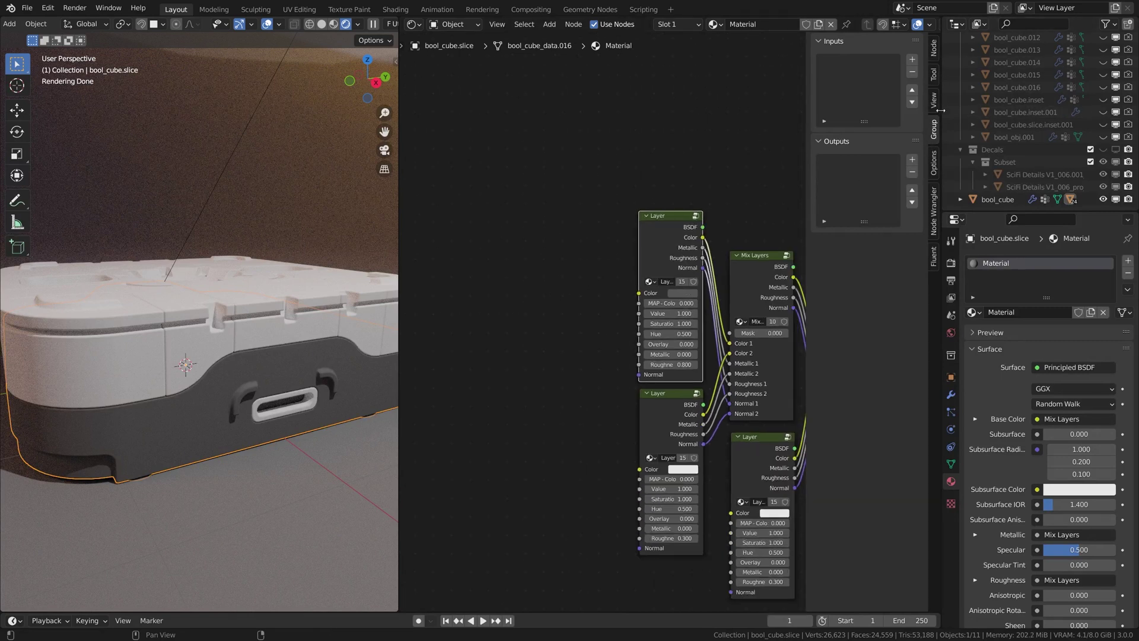
click(932, 261)
click(888, 78)
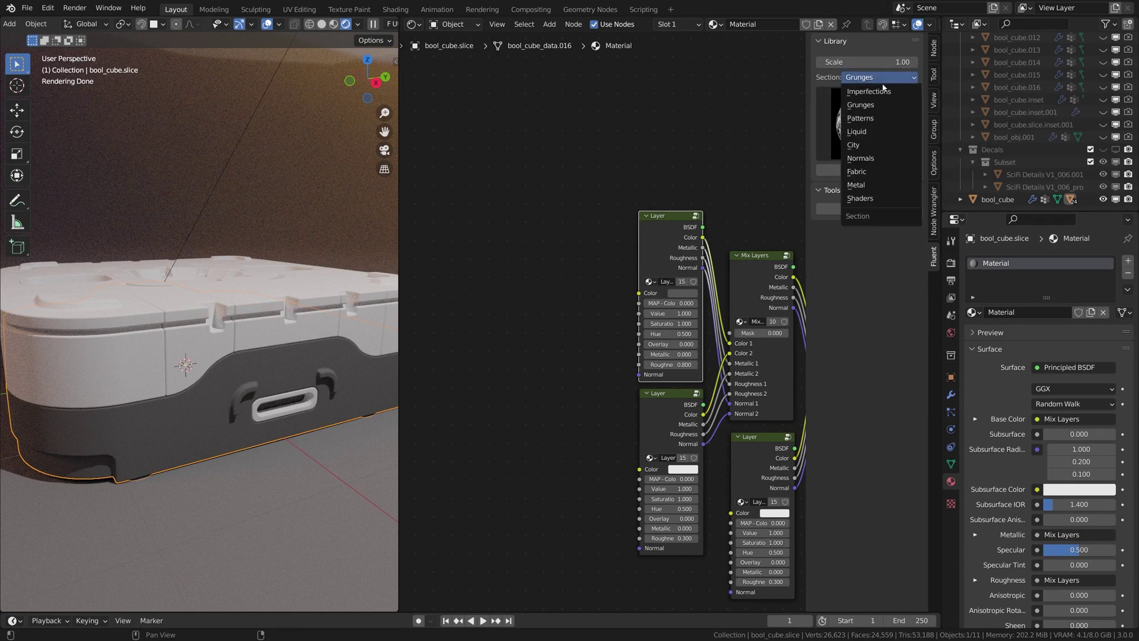
click(872, 92)
click(866, 123)
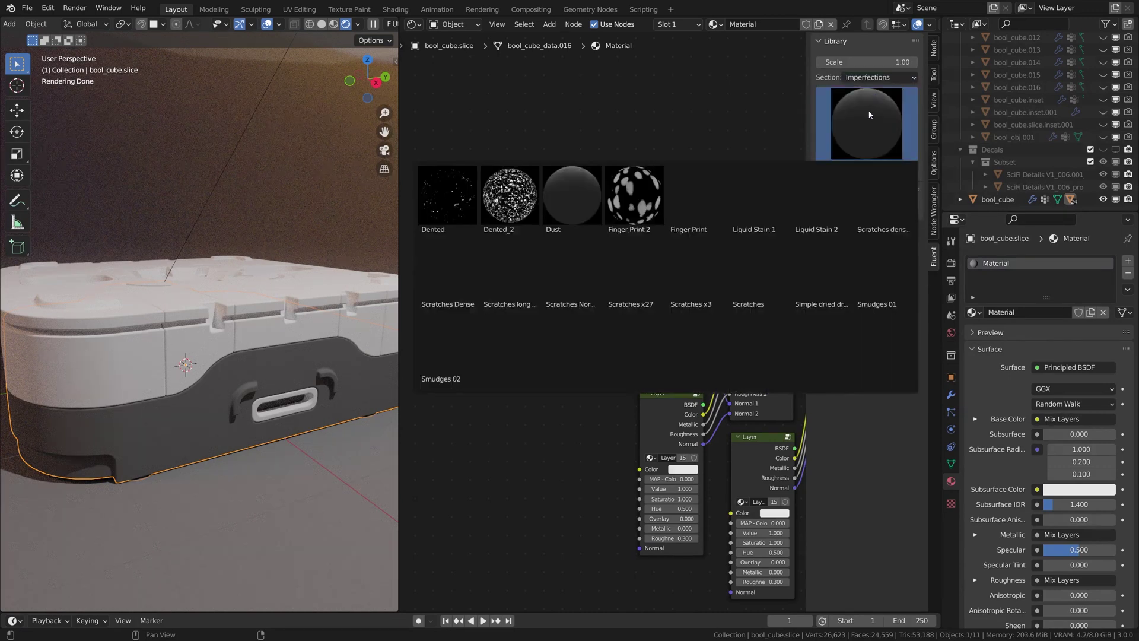
click(455, 198)
click(866, 170)
click(487, 234)
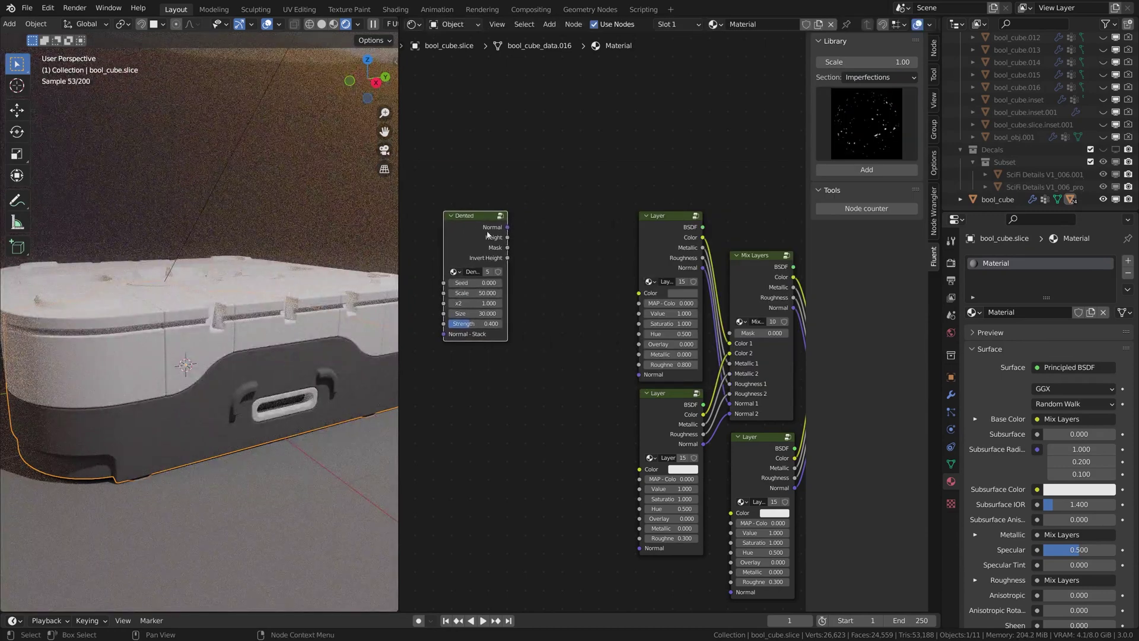
- Link Dented Normal to both Layer normals and Dented Mask to the Mix Layers mask
drag(508, 227, 639, 374)
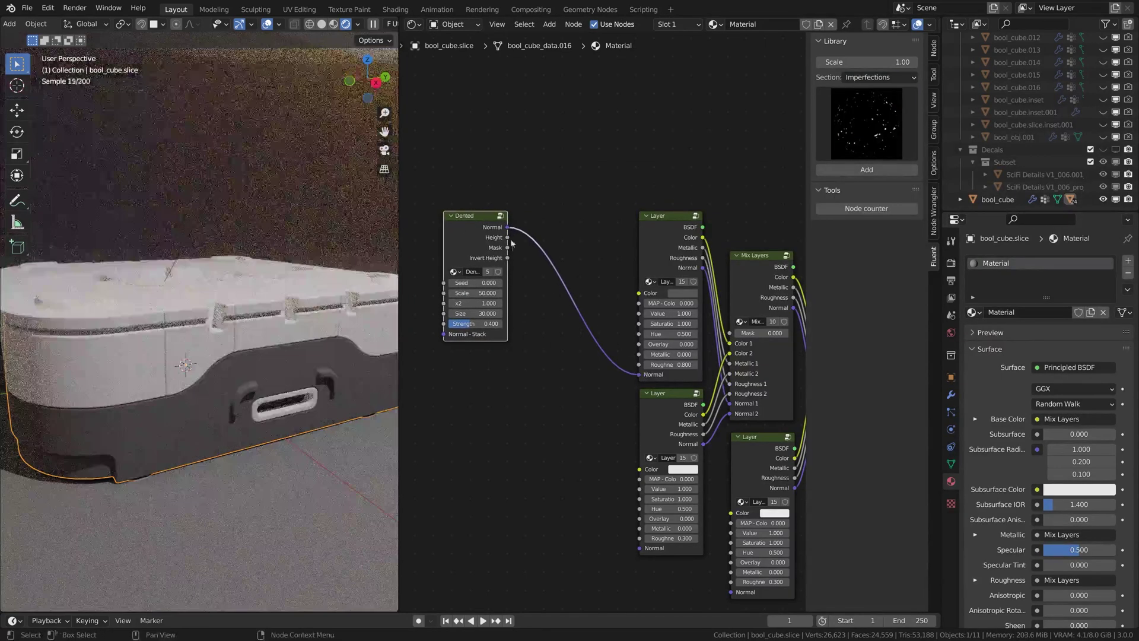
drag(542, 286, 639, 547)
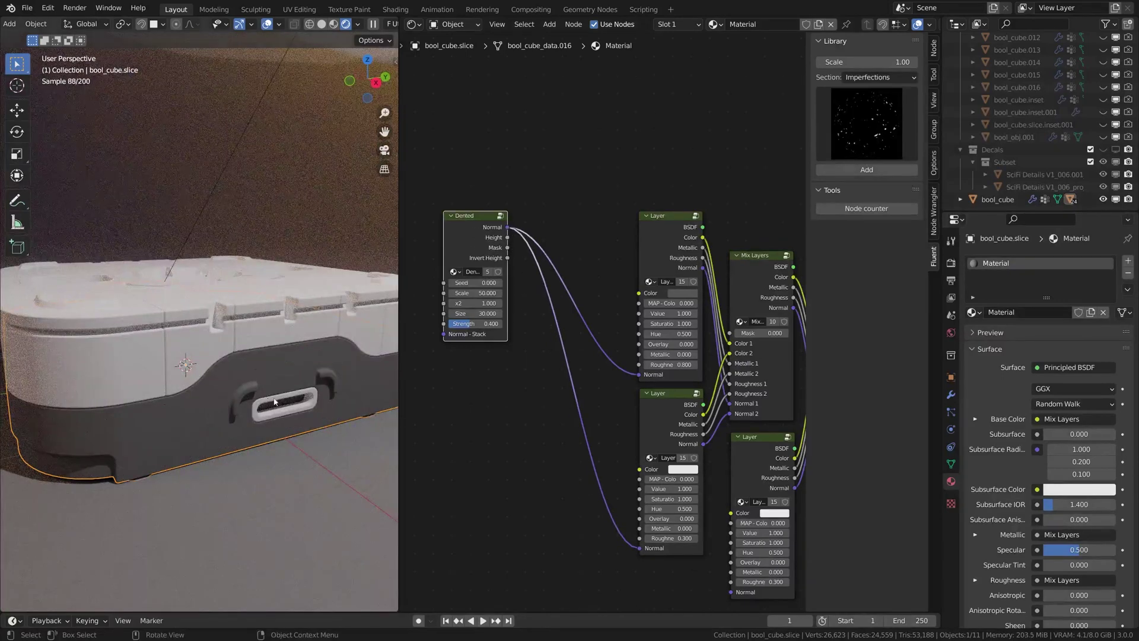
scroll(273, 398, up, 4)
shift+middle_drag(274, 397, 188, 354)
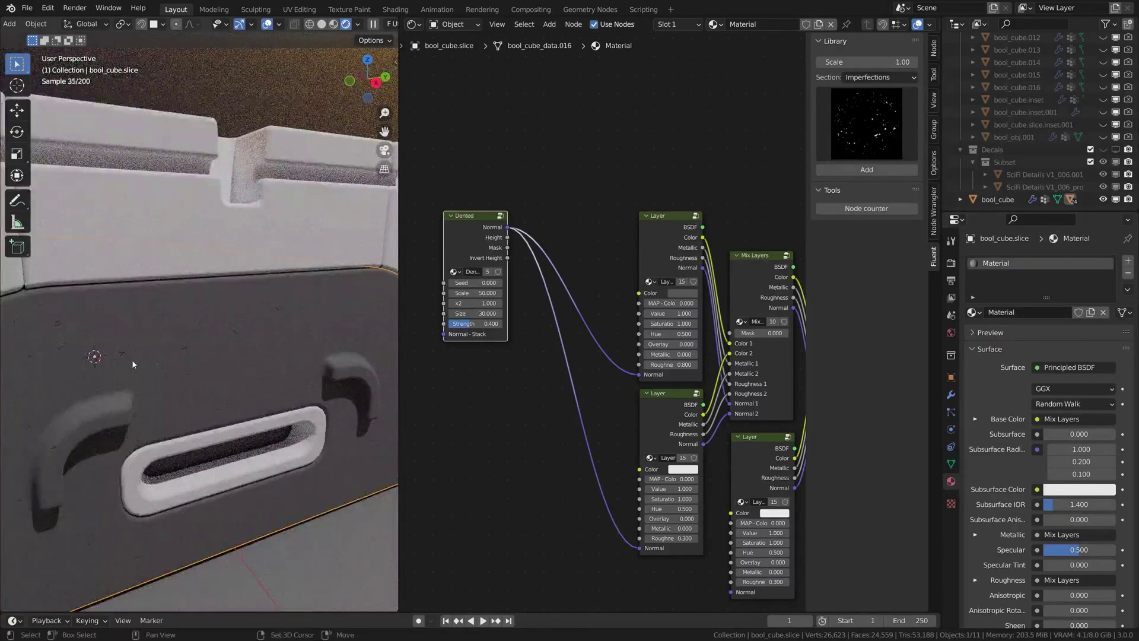
scroll(159, 356, up, 6)
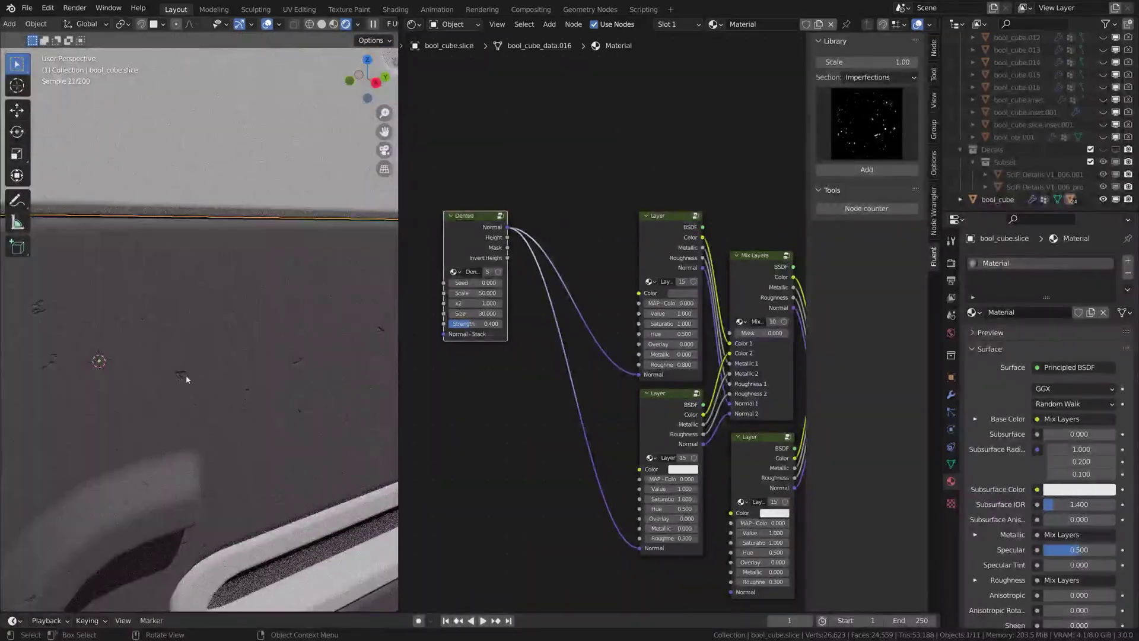
scroll(182, 377, down, 4)
scroll(201, 384, up, 5)
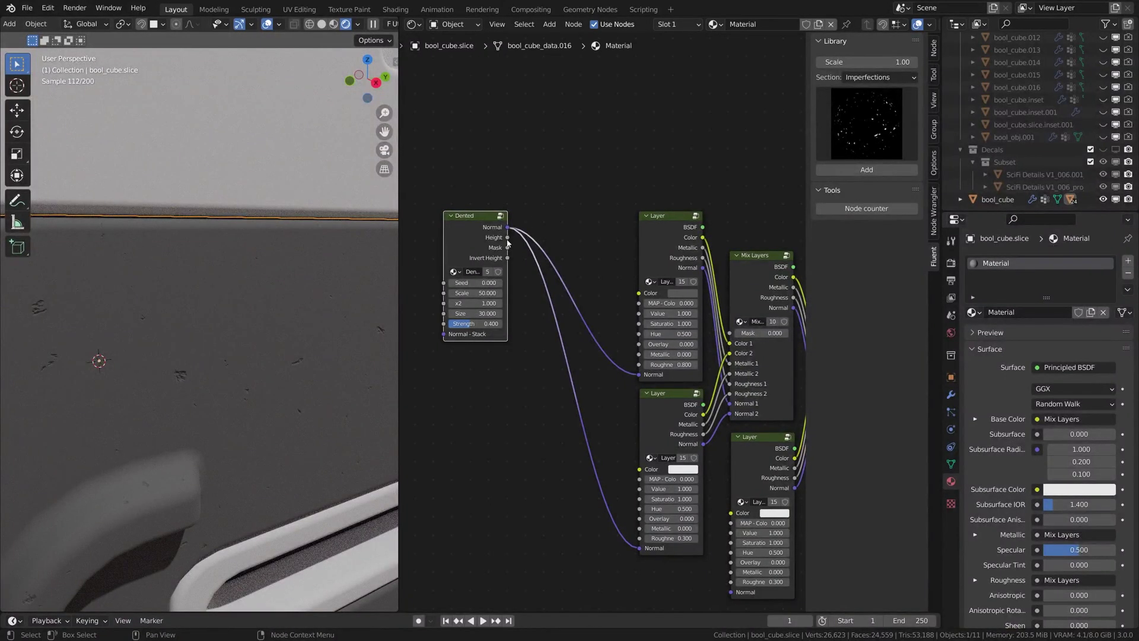
drag(507, 247, 738, 337)
drag(476, 230, 481, 288)
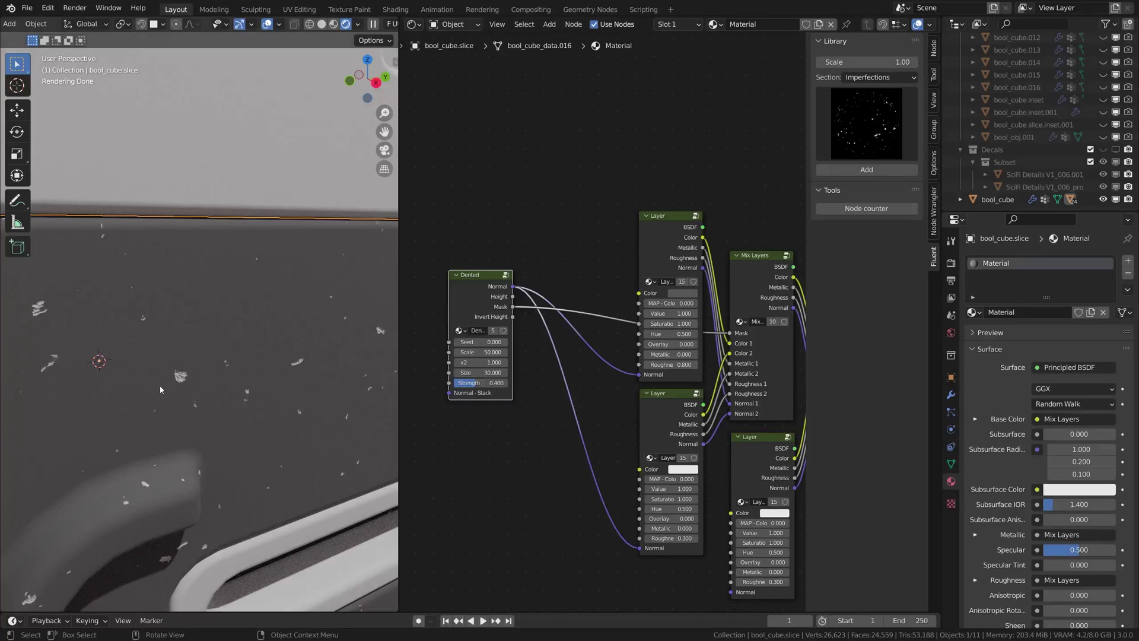
- Frame the Dented node and set its Scale to 10
scroll(186, 374, down, 6)
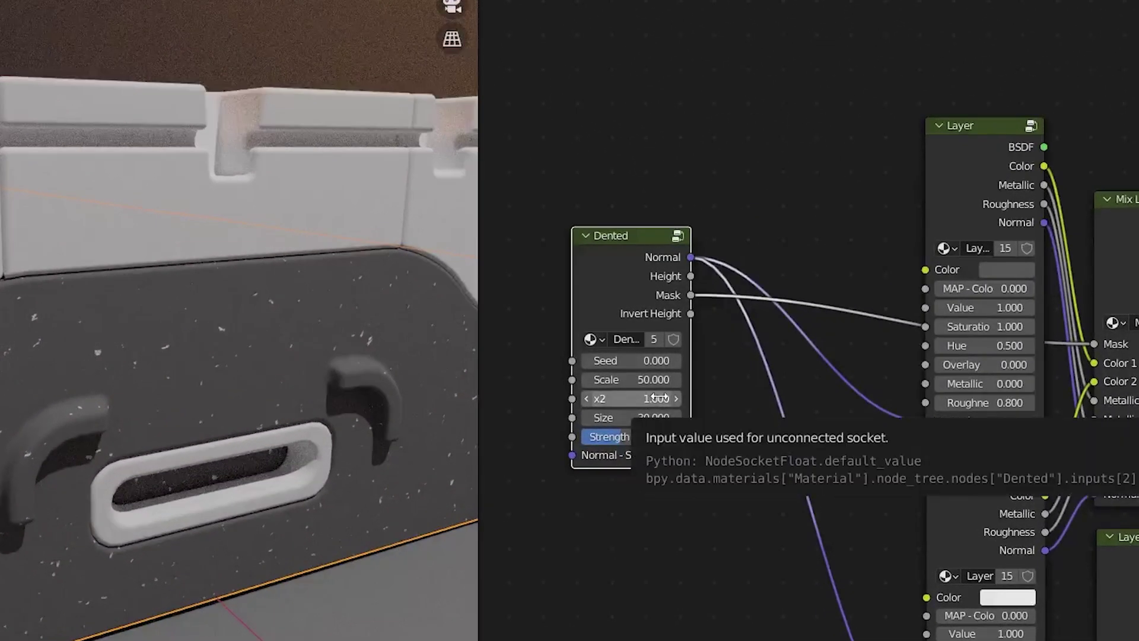
drag(658, 397, 640, 396)
scroll(693, 457, up, 1)
key(KP_Decimal)
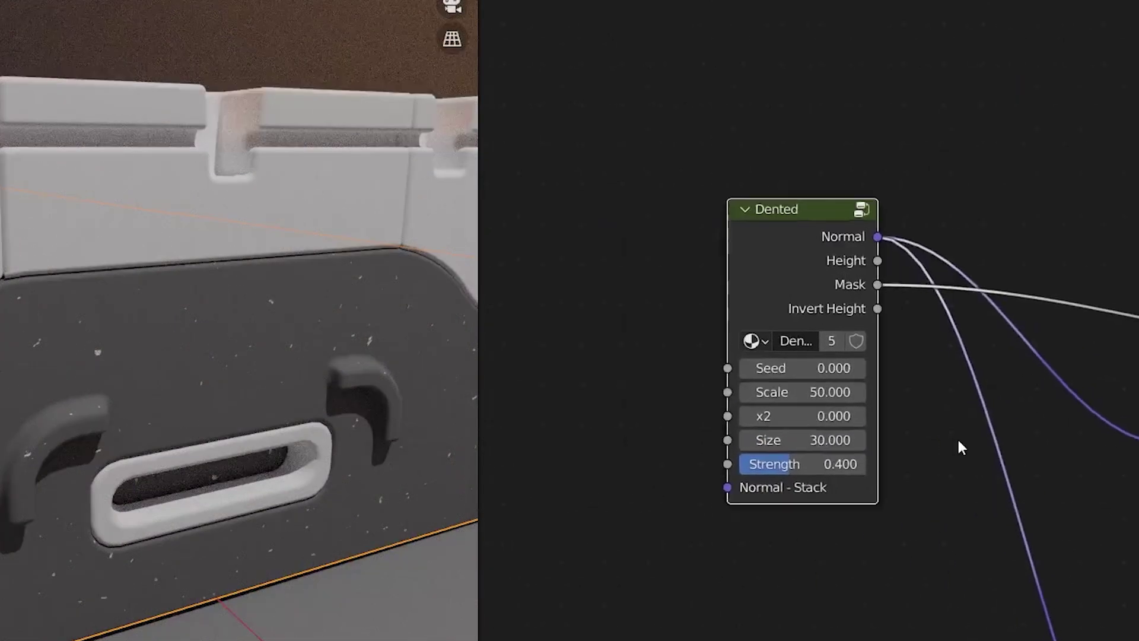
click(809, 398)
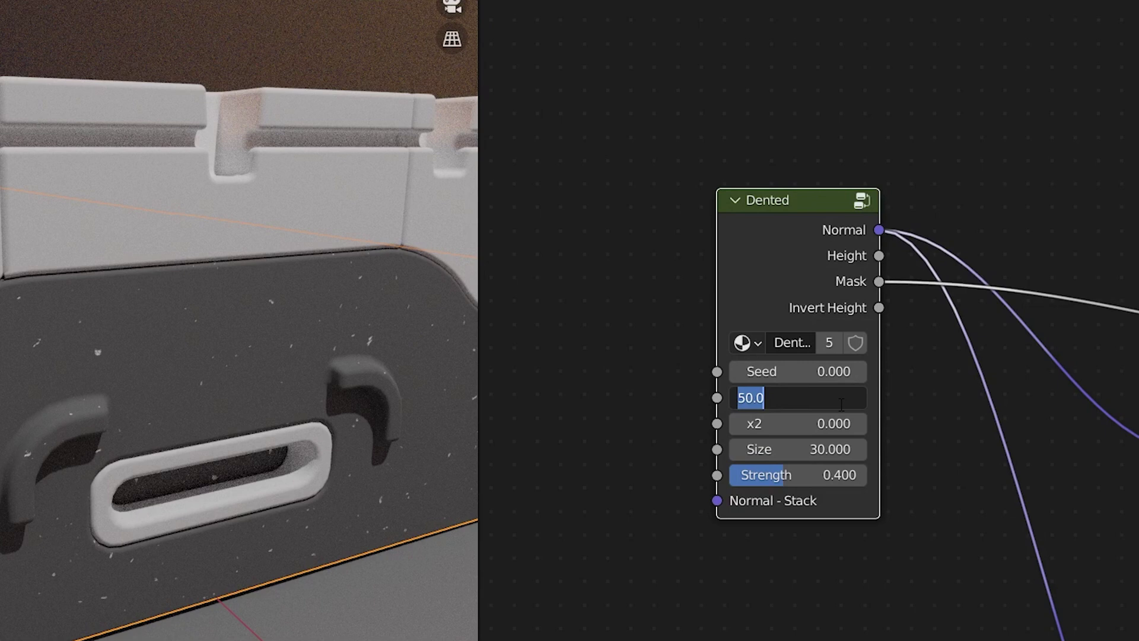
text(10)
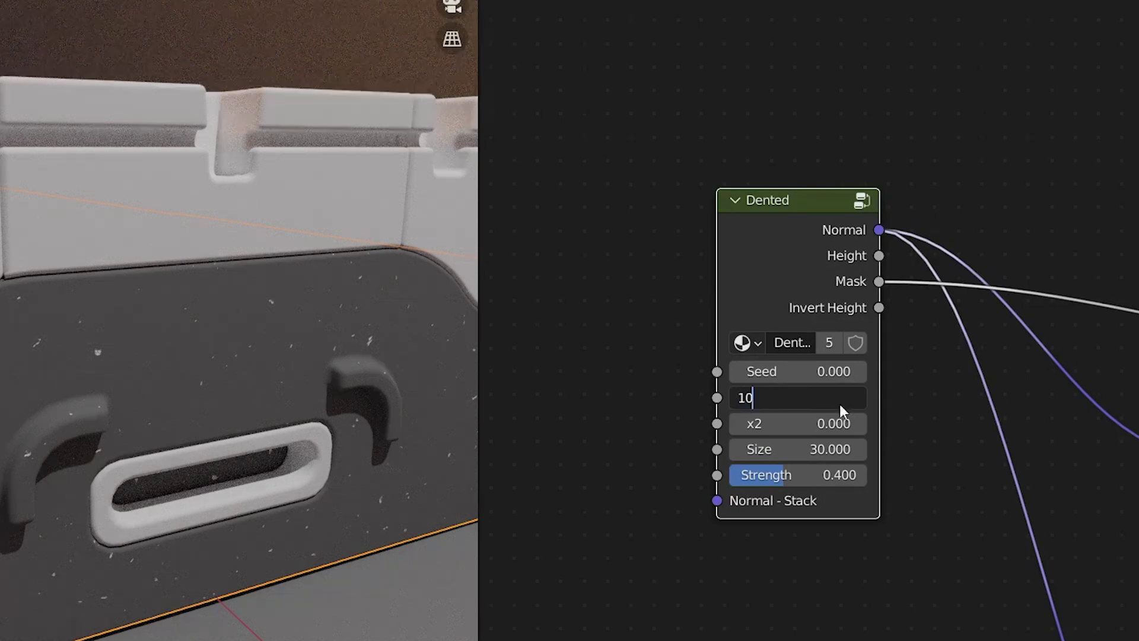
key(Return)
middle_drag(309, 534, 308, 451)
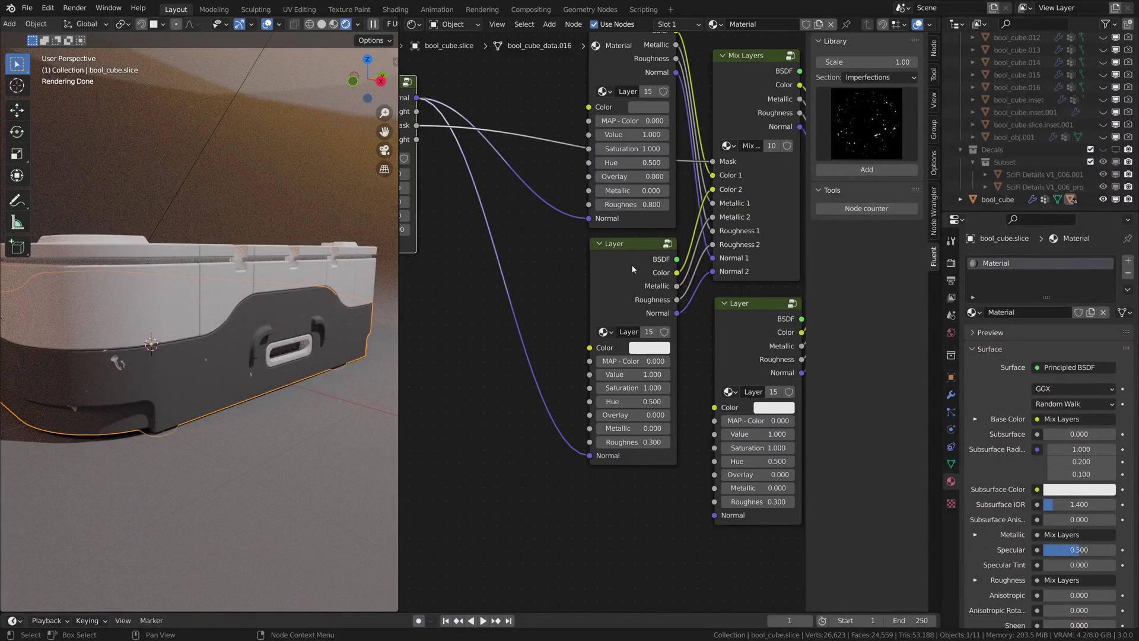
drag(632, 269, 630, 279)
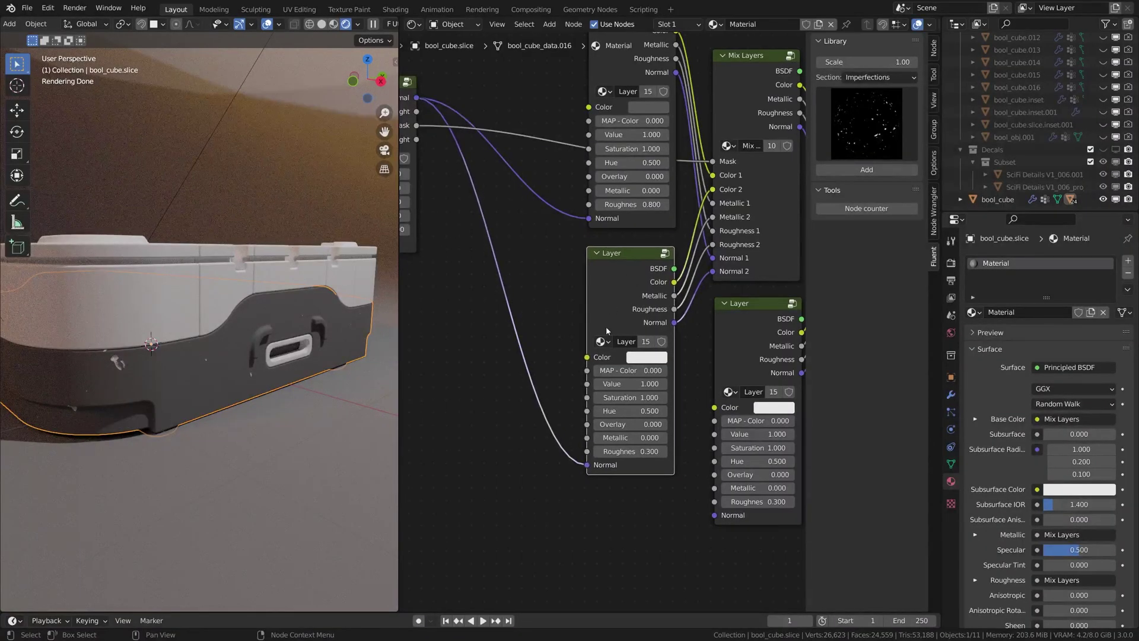
- Give the lower Layer Metallic 1.000 and Roughness 0.100
drag(623, 437, 635, 437)
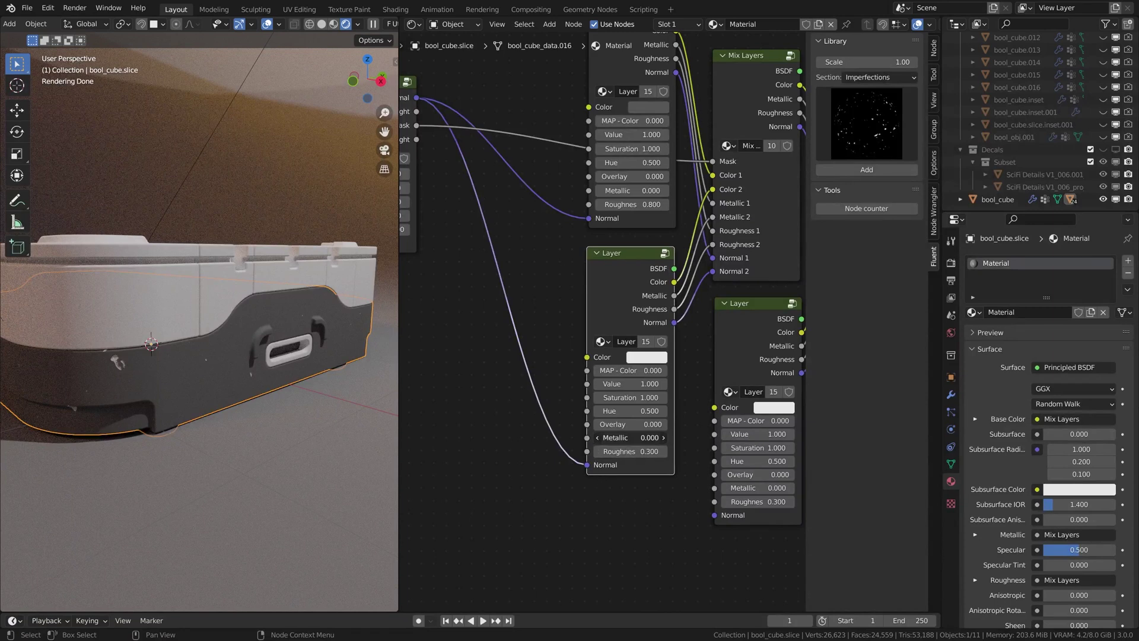
scroll(195, 381, up, 3)
middle_drag(195, 380, 257, 350)
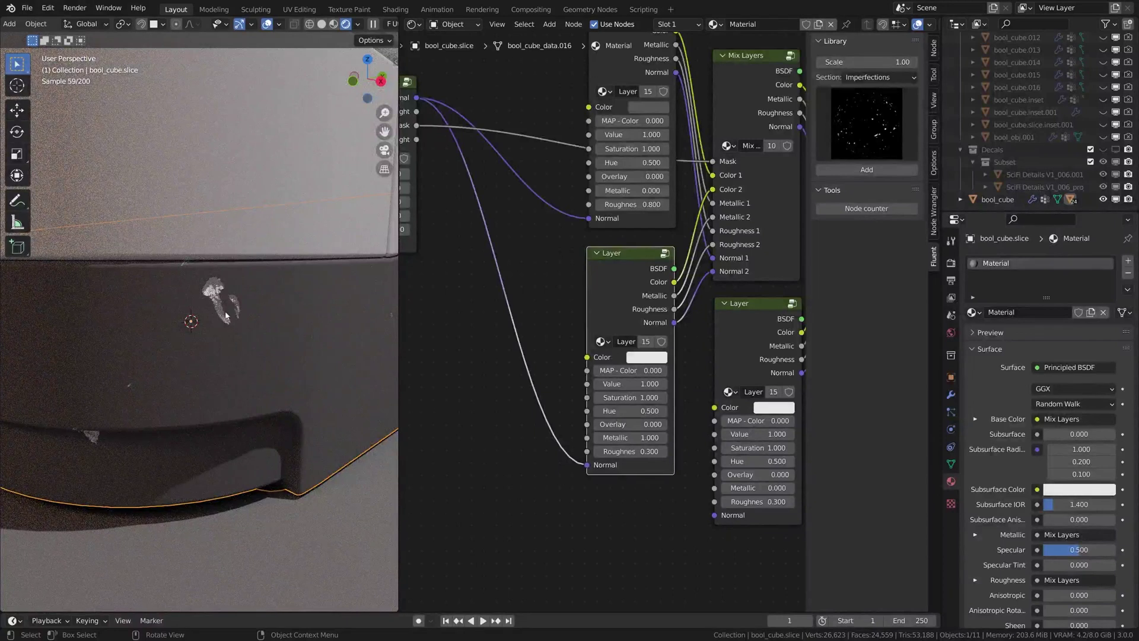
click(618, 451)
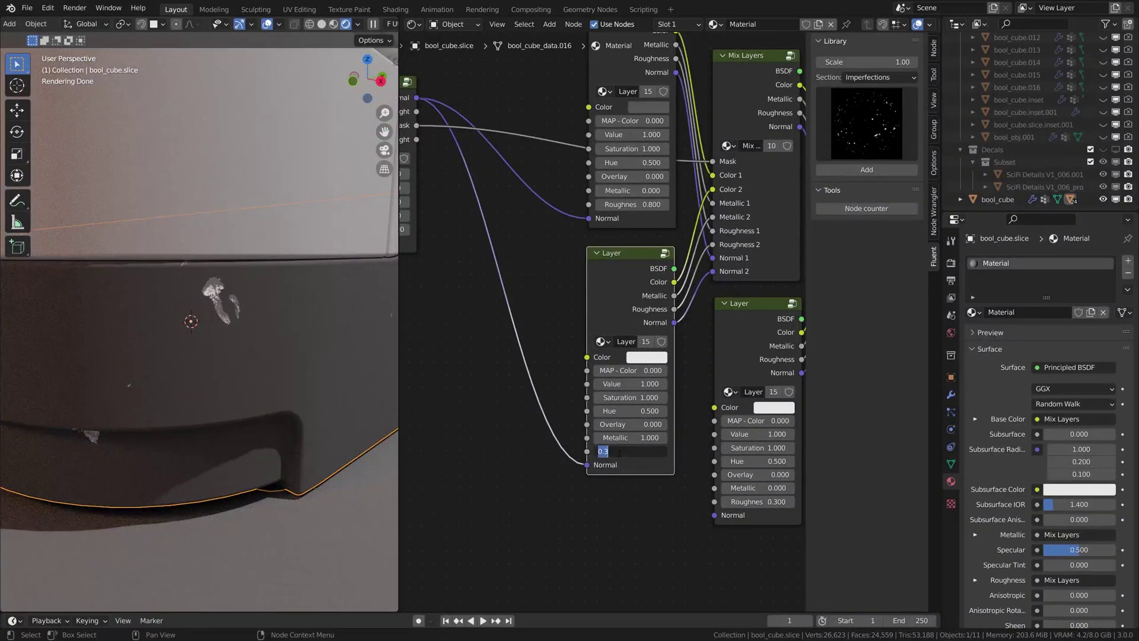
text(0.1)
key(Return)
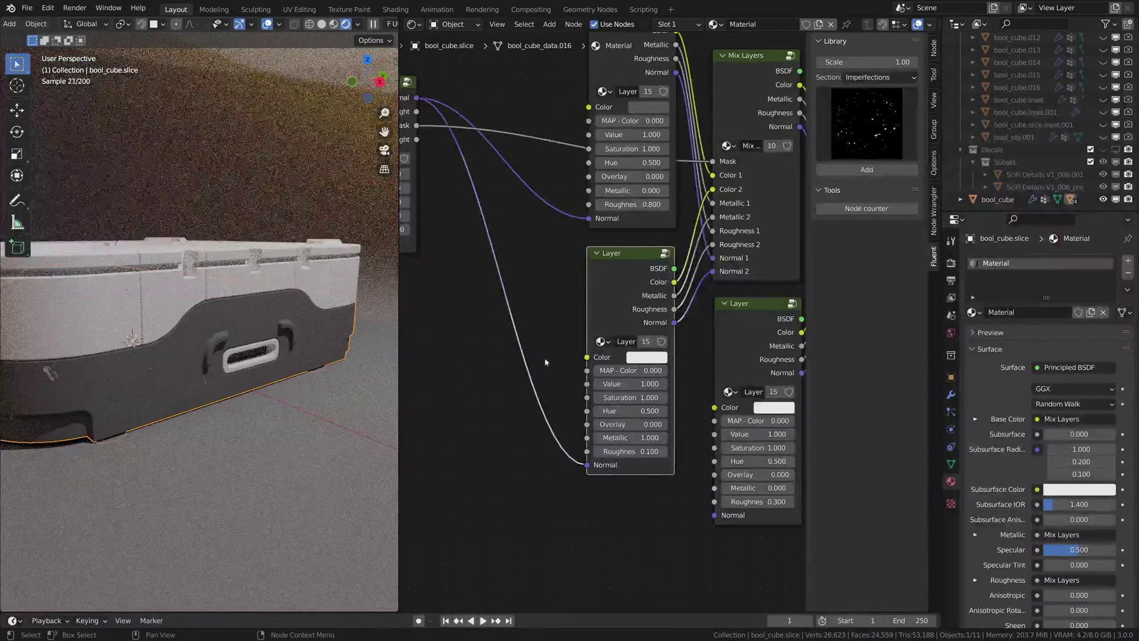
- Step the Dented Seed up to 0.500
middle_drag(646, 376, 795, 479)
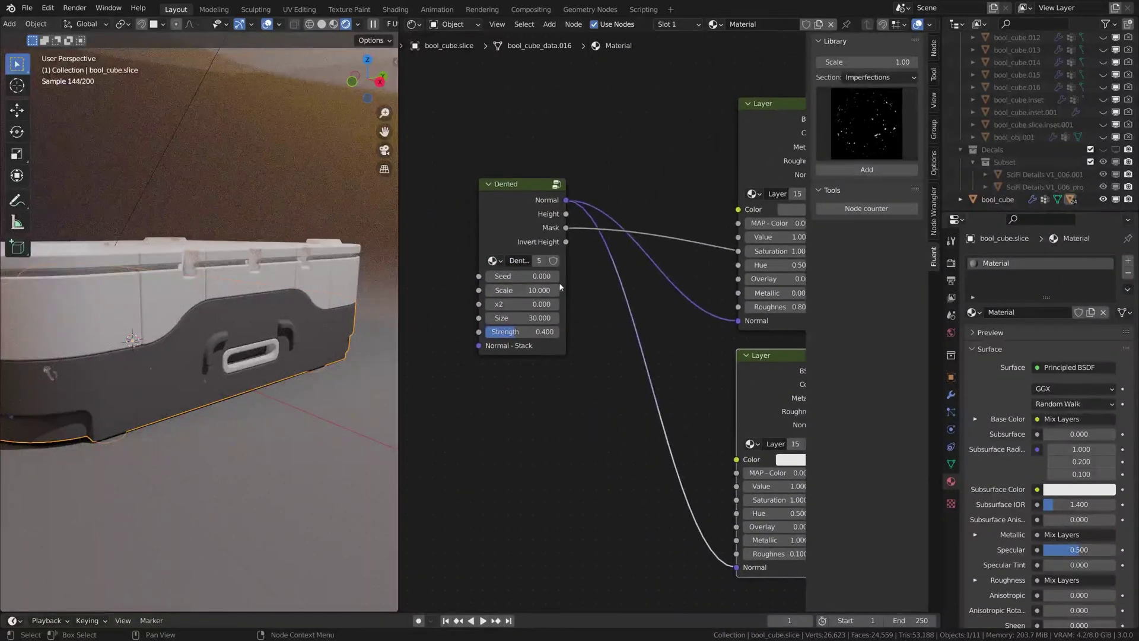
click(555, 277)
click(555, 277)
click(555, 277)
click(555, 276)
middle_drag(154, 332, 149, 351)
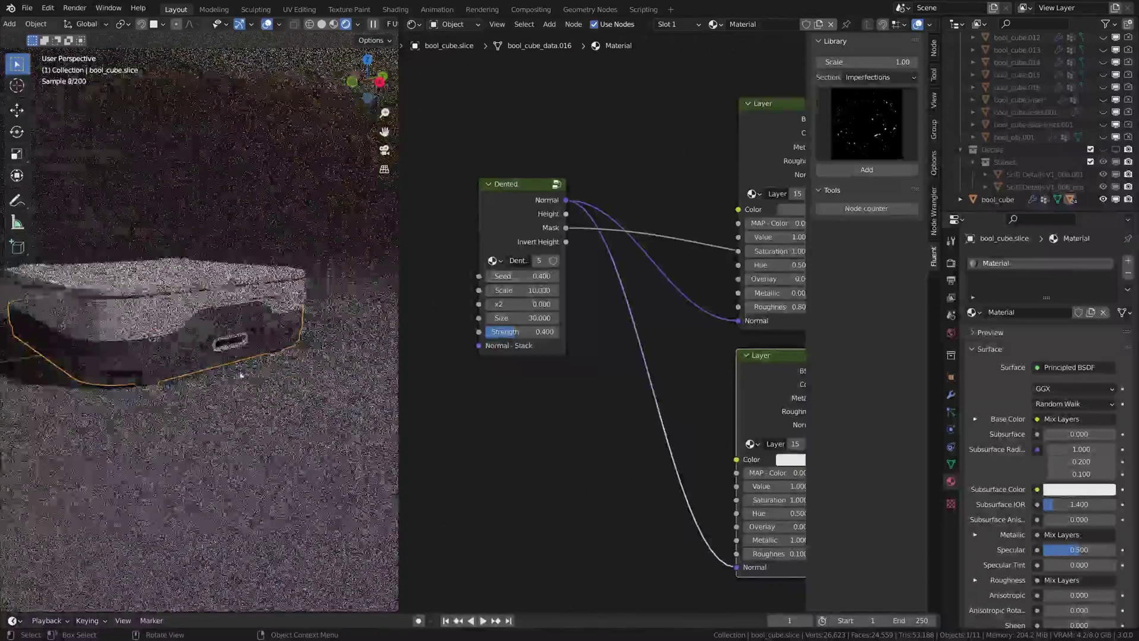
click(554, 276)
scroll(276, 356, up, 5)
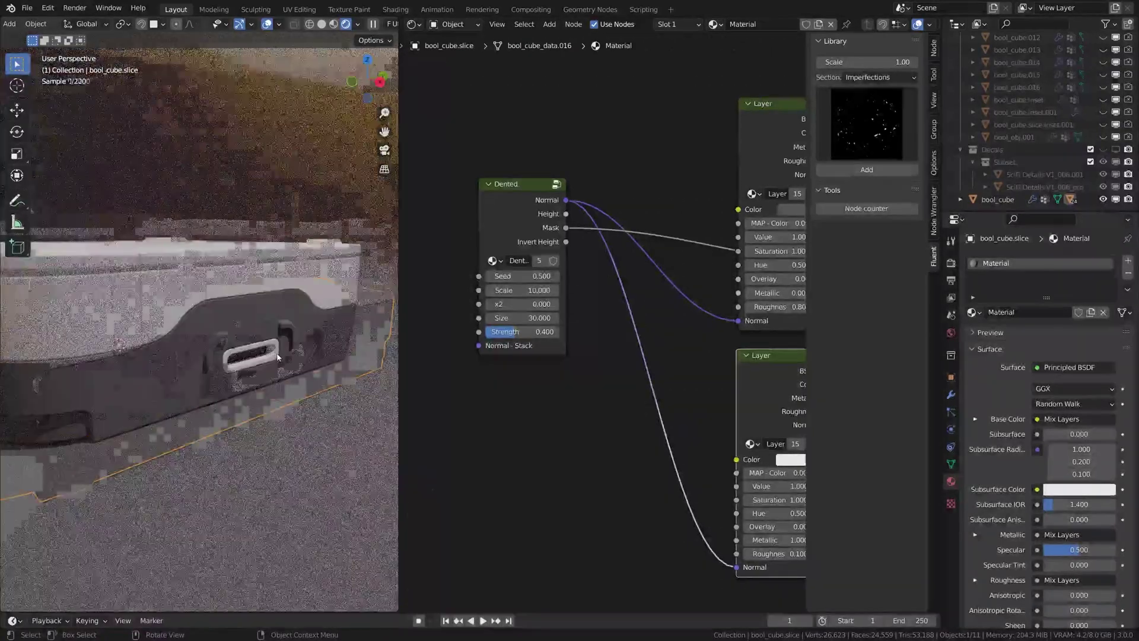
middle_drag(611, 439, 544, 335)
scroll(537, 329, down, 1)
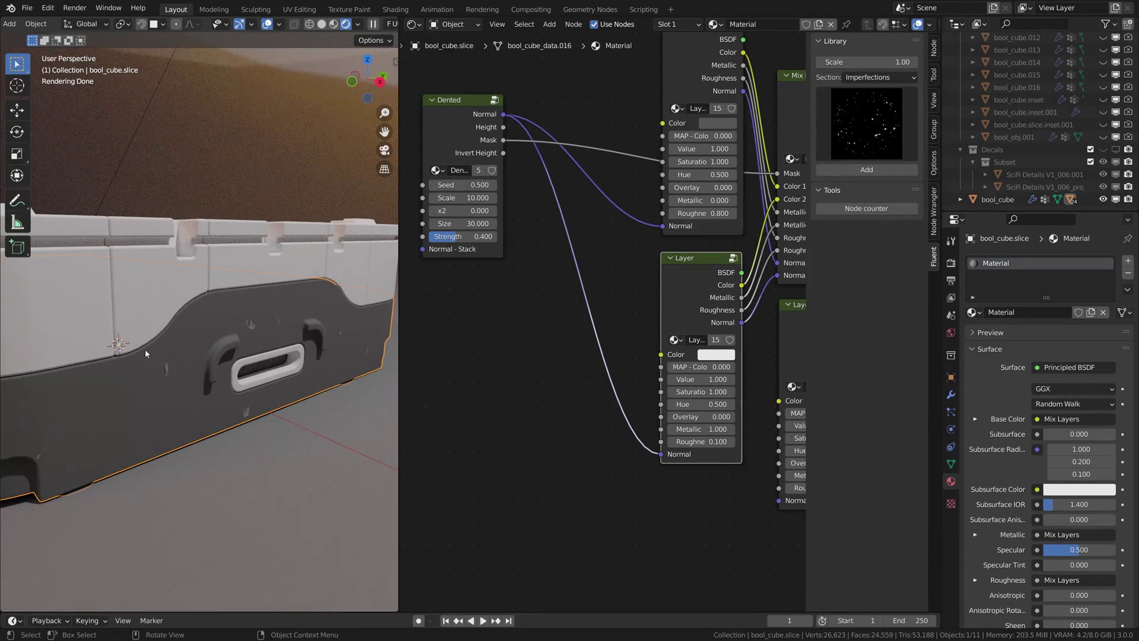
shift+middle_drag(185, 389, 232, 377)
scroll(539, 323, down, 1)
- Add an All edges mask node and wire its Mask into the Mix Layers mask input
key(f)
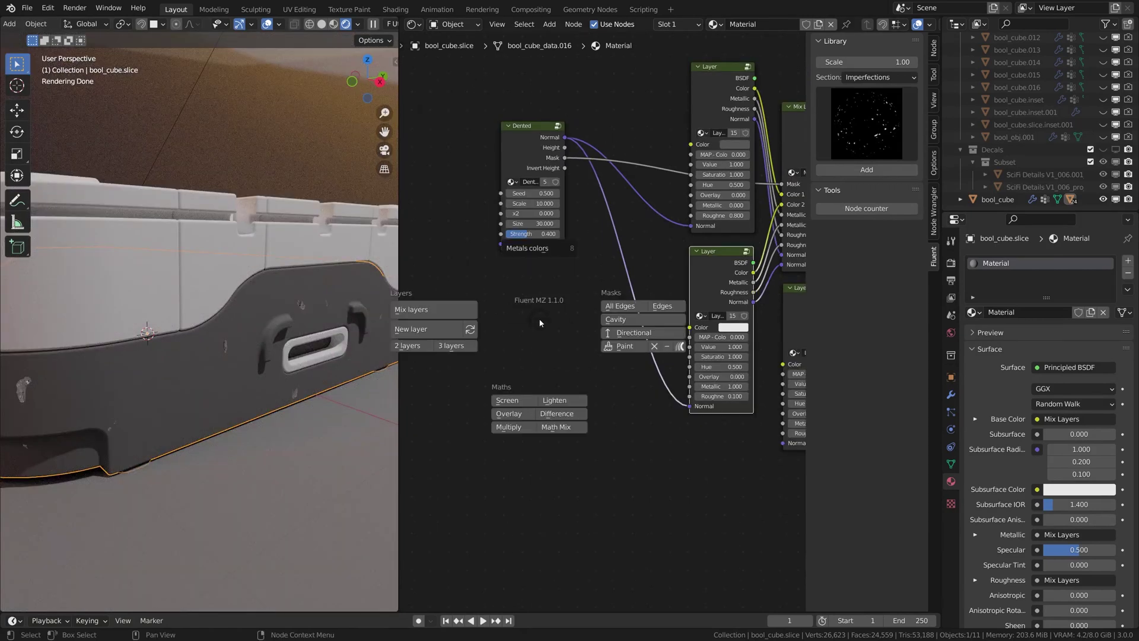
click(617, 309)
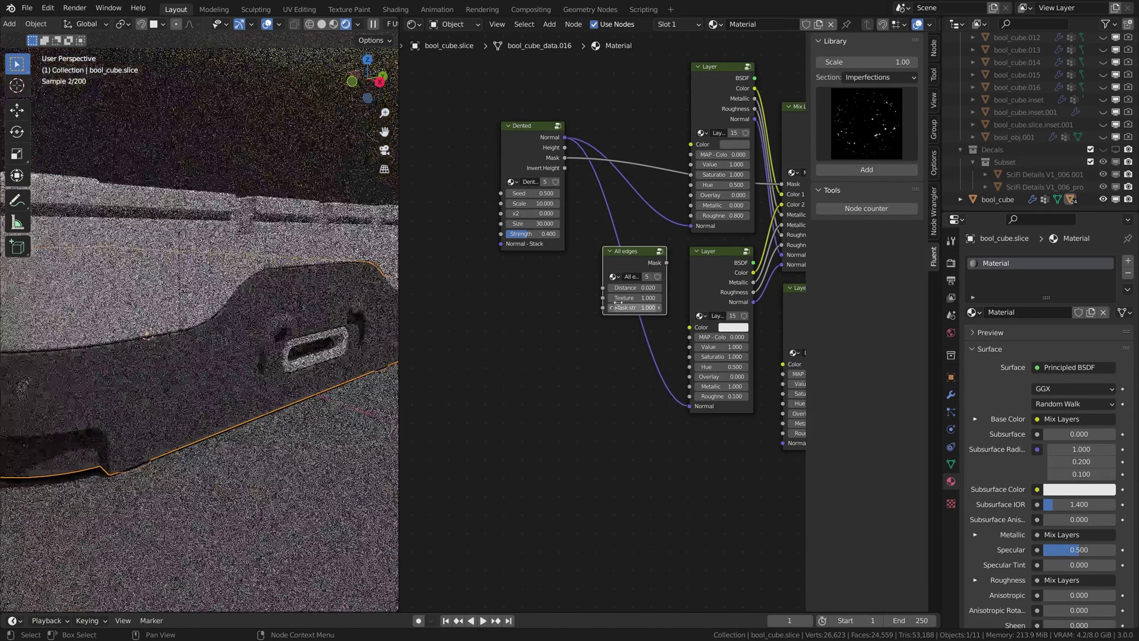
click(485, 315)
drag(516, 150, 478, 153)
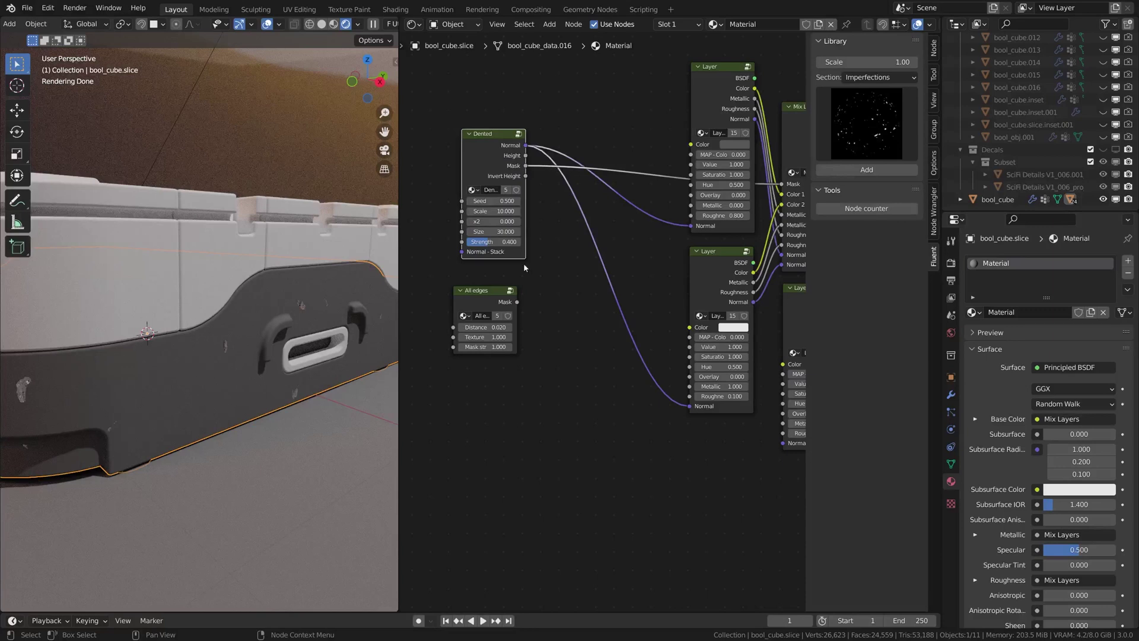
drag(517, 301, 782, 184)
middle_drag(781, 185, 738, 188)
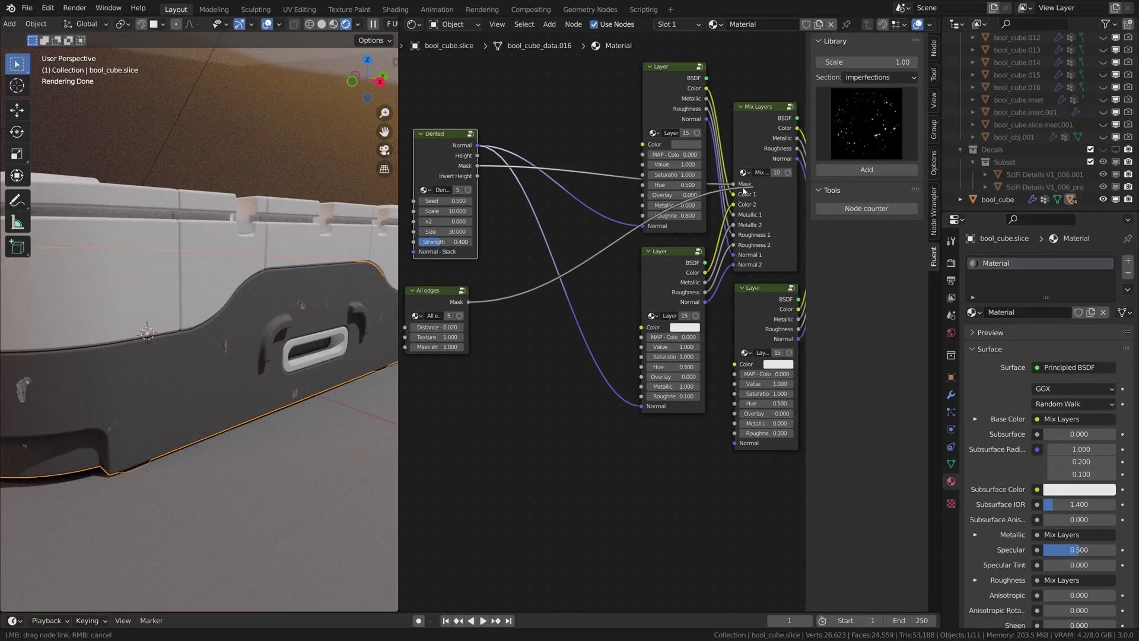
middle_drag(569, 338, 646, 323)
scroll(269, 382, up, 5)
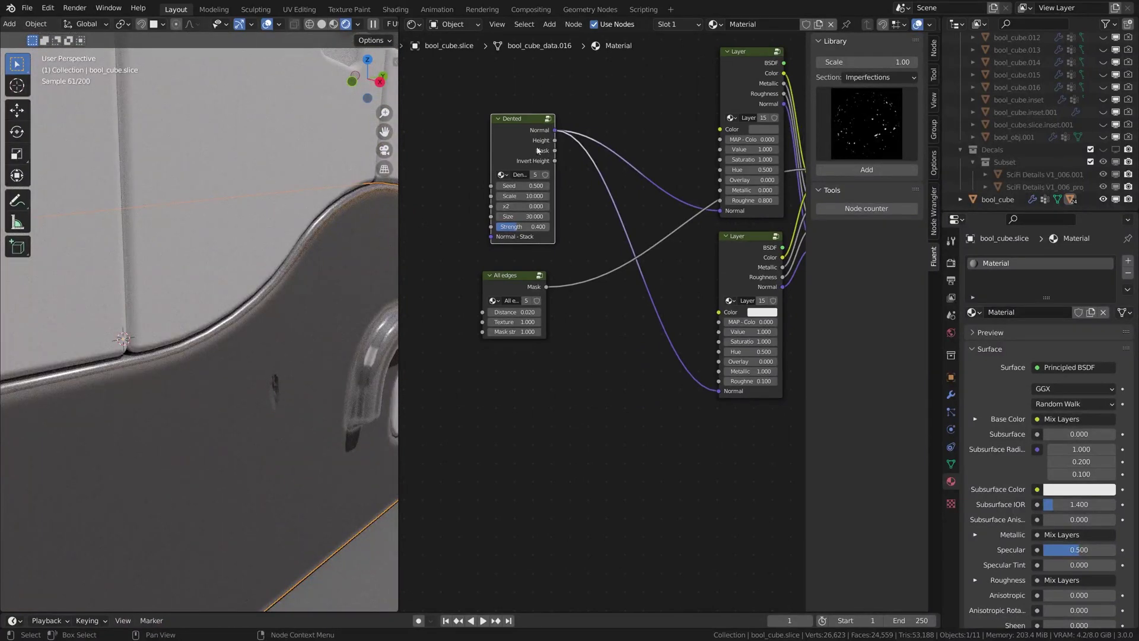
middle_drag(587, 260, 572, 219)
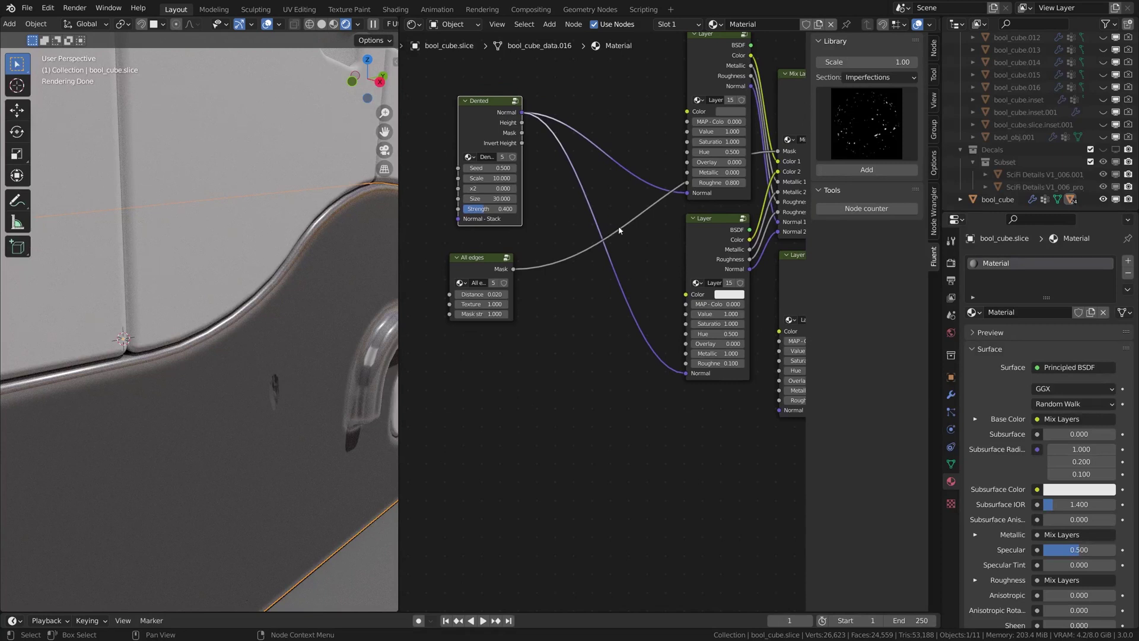
click(496, 271)
- Insert a Lighten node on the All edges link and connect Dented Mask to its B input
key(f)
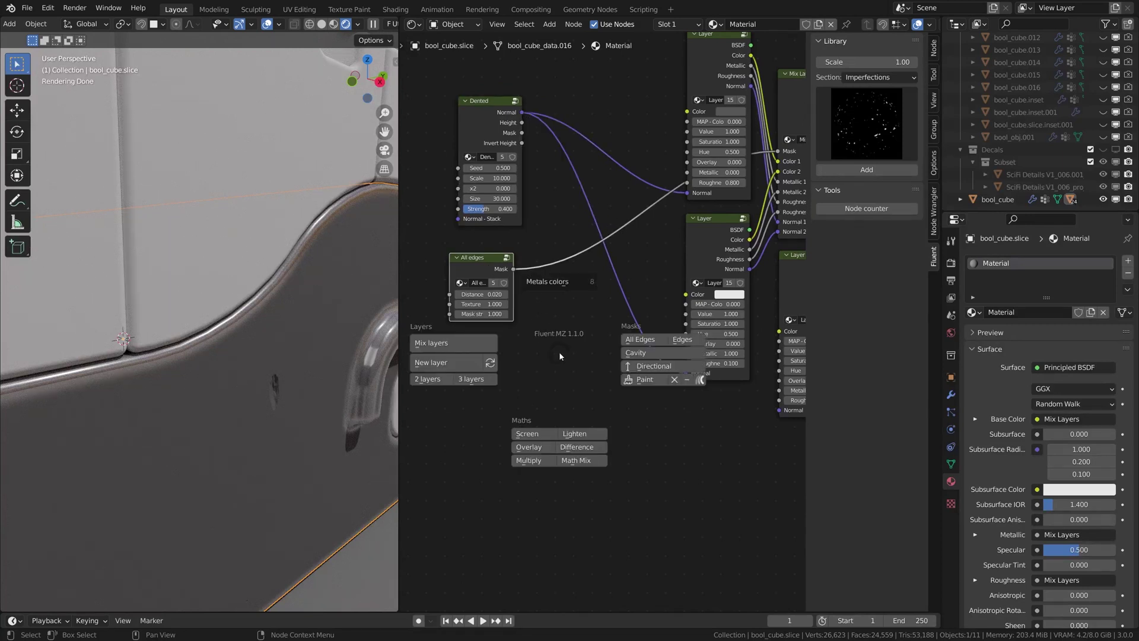
click(573, 437)
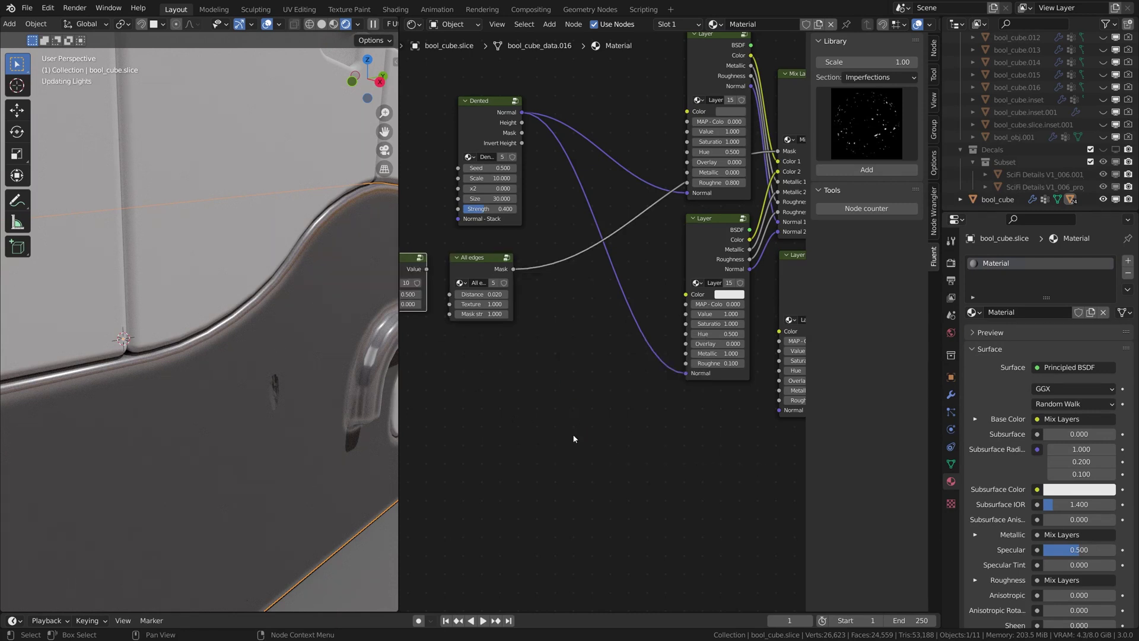
click(607, 250)
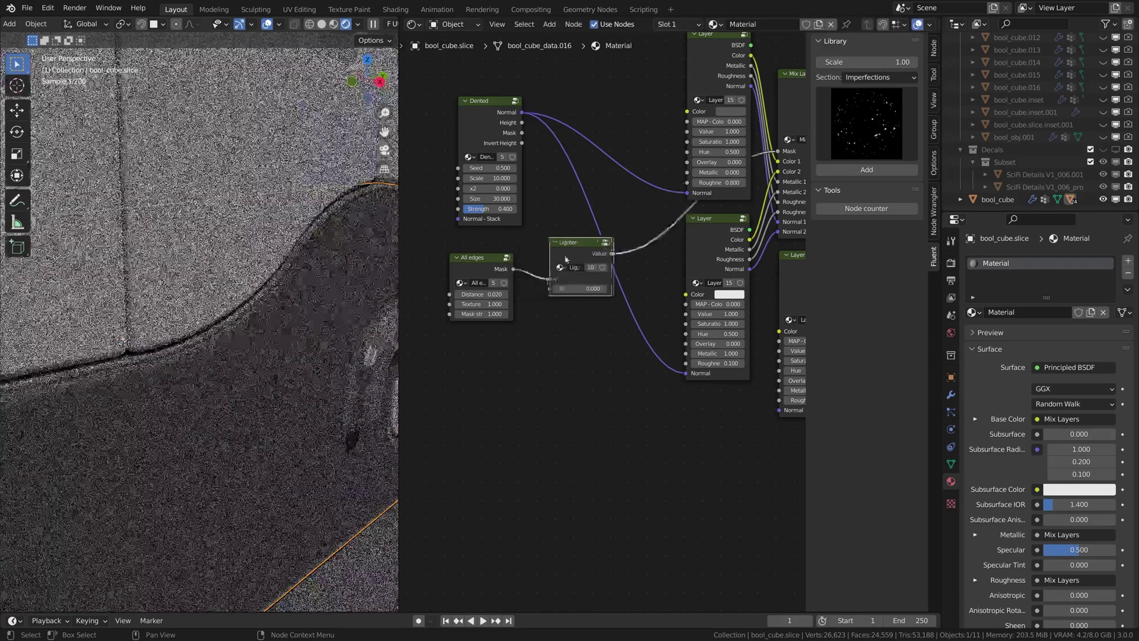
drag(507, 118, 549, 289)
middle_drag(307, 378, 281, 375)
- Orbit the box and pan the node graph to inspect the combined edge and dent wear
scroll(283, 238, up, 5)
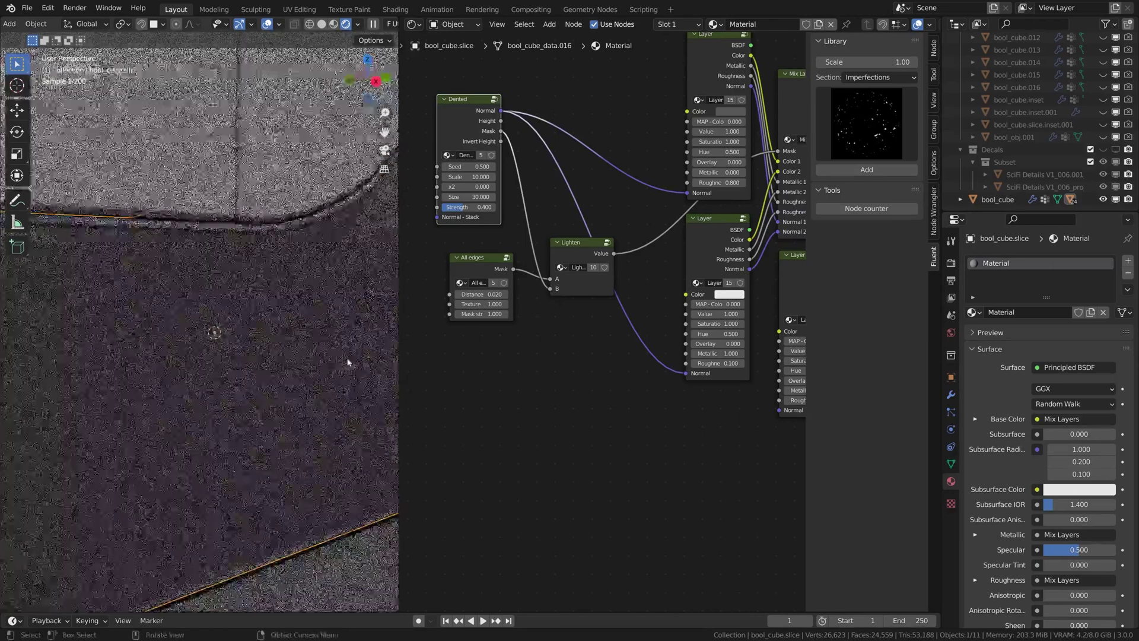
scroll(182, 275, down, 4)
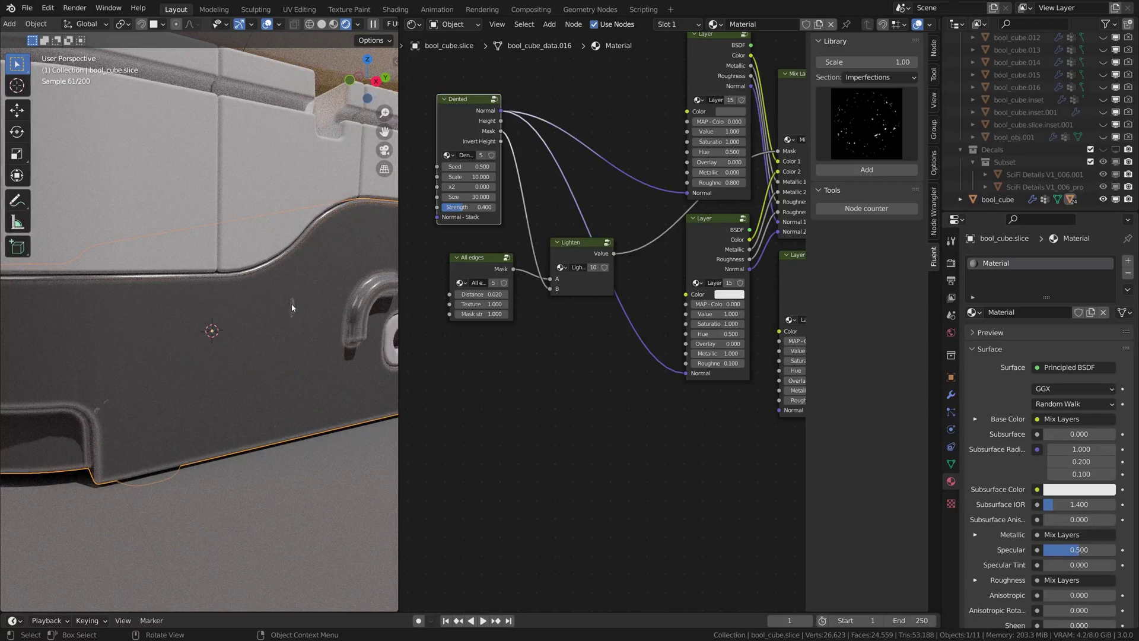
scroll(294, 313, up, 4)
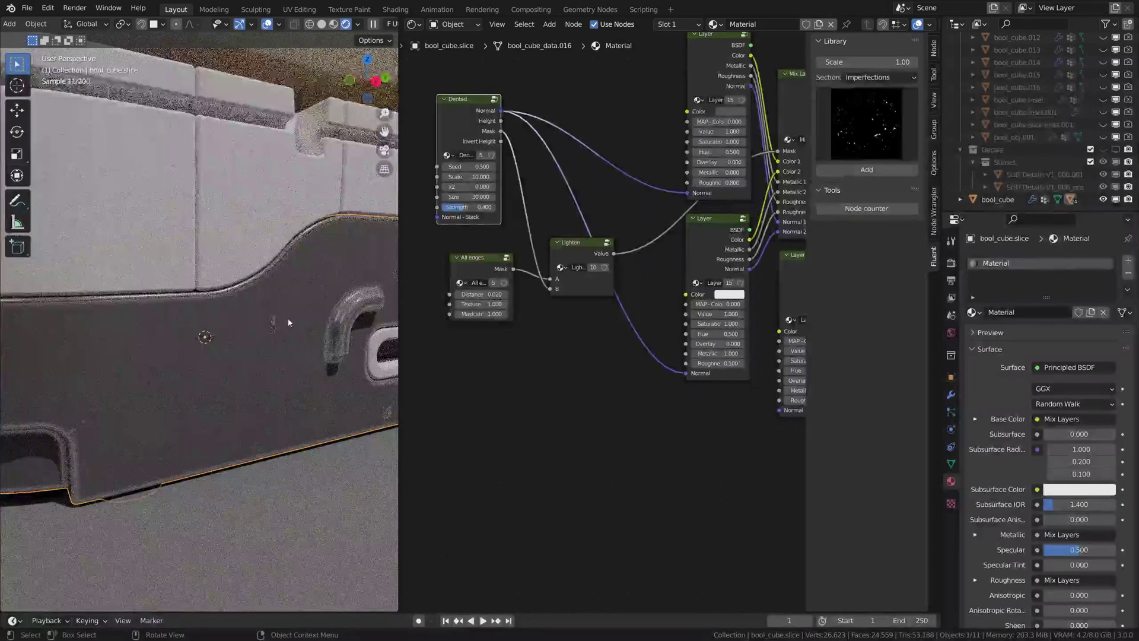
scroll(287, 317, down, 4)
middle_drag(287, 317, 330, 354)
scroll(347, 276, up, 3)
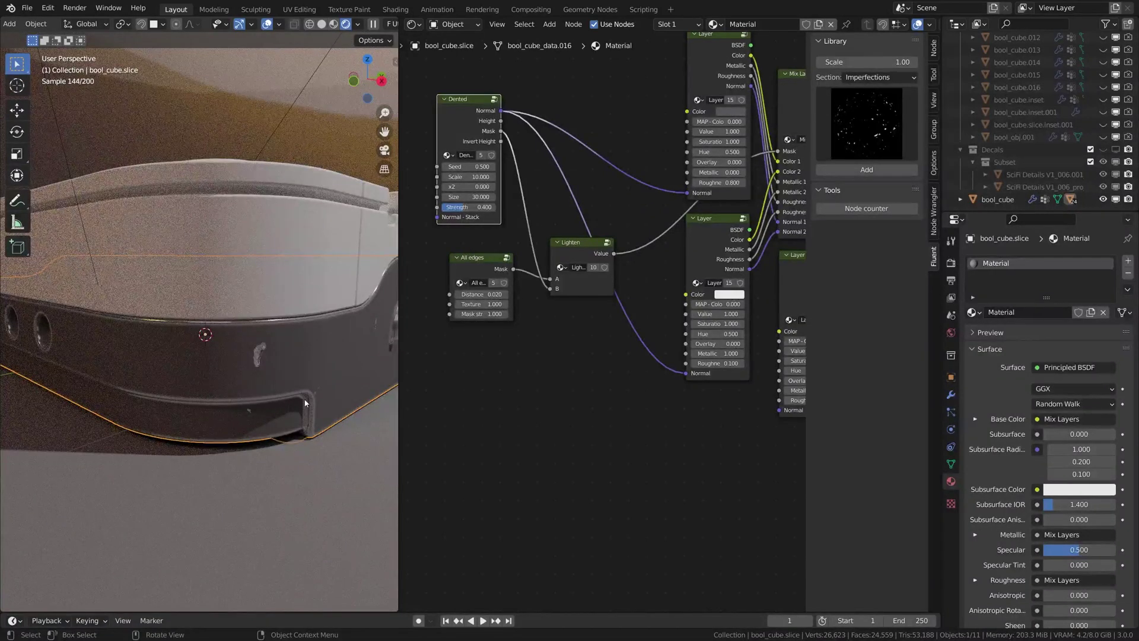
middle_drag(305, 432, 302, 405)
middle_drag(473, 305, 569, 301)
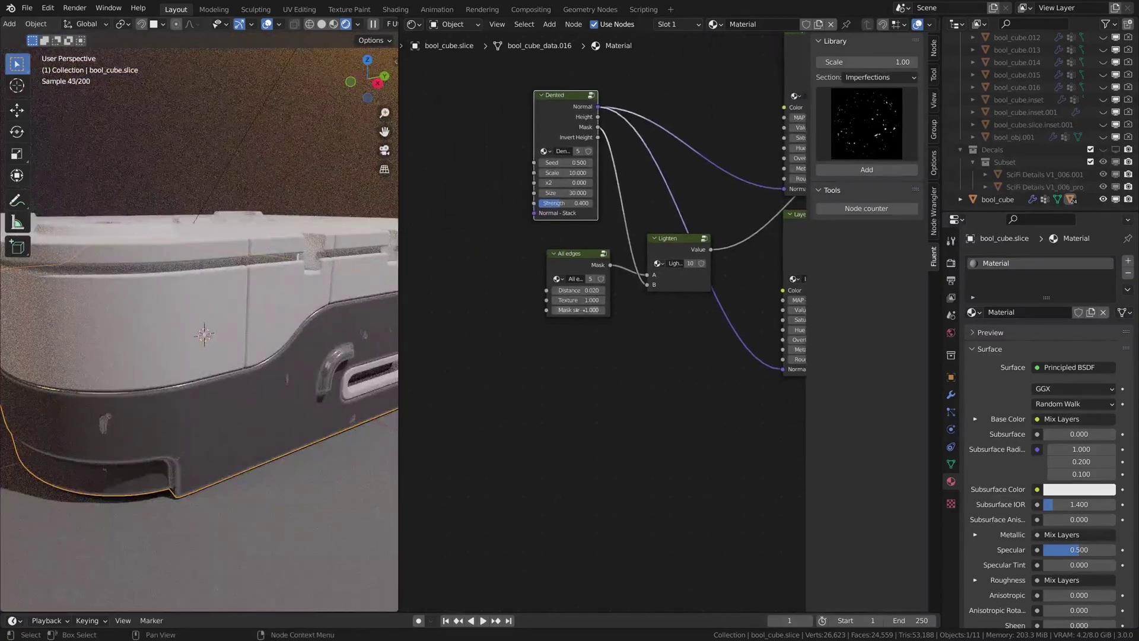
scroll(584, 306, up, 3)
middle_drag(619, 332, 674, 346)
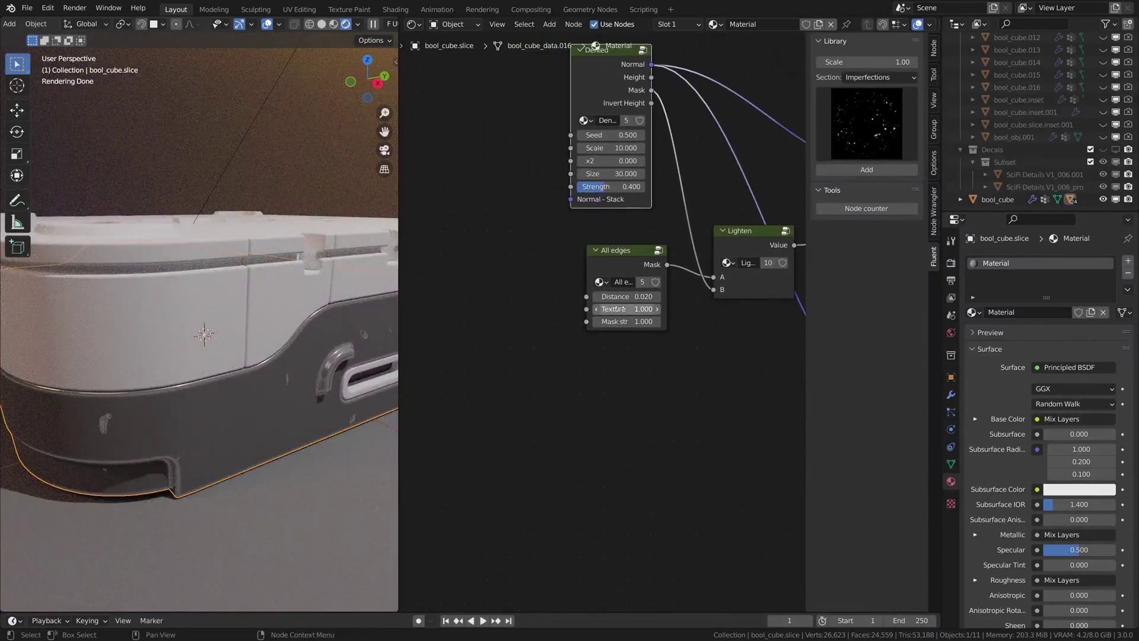
middle_drag(555, 374, 627, 377)
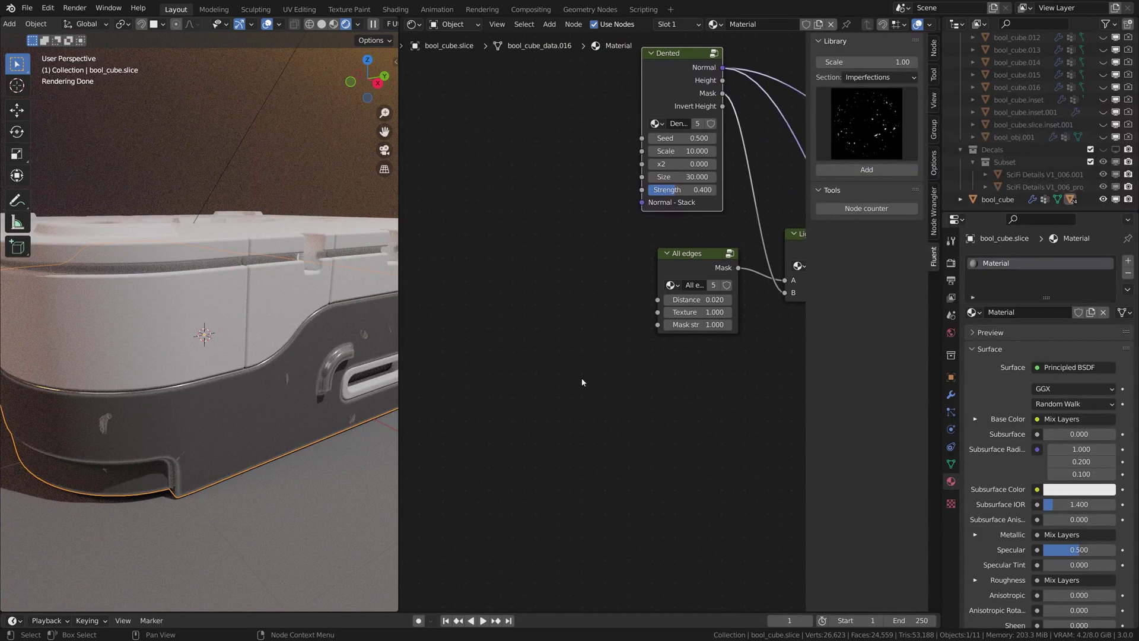
- Add Grunge 03 from the Grunges section and connect its Result to the All edges Texture input
click(663, 277)
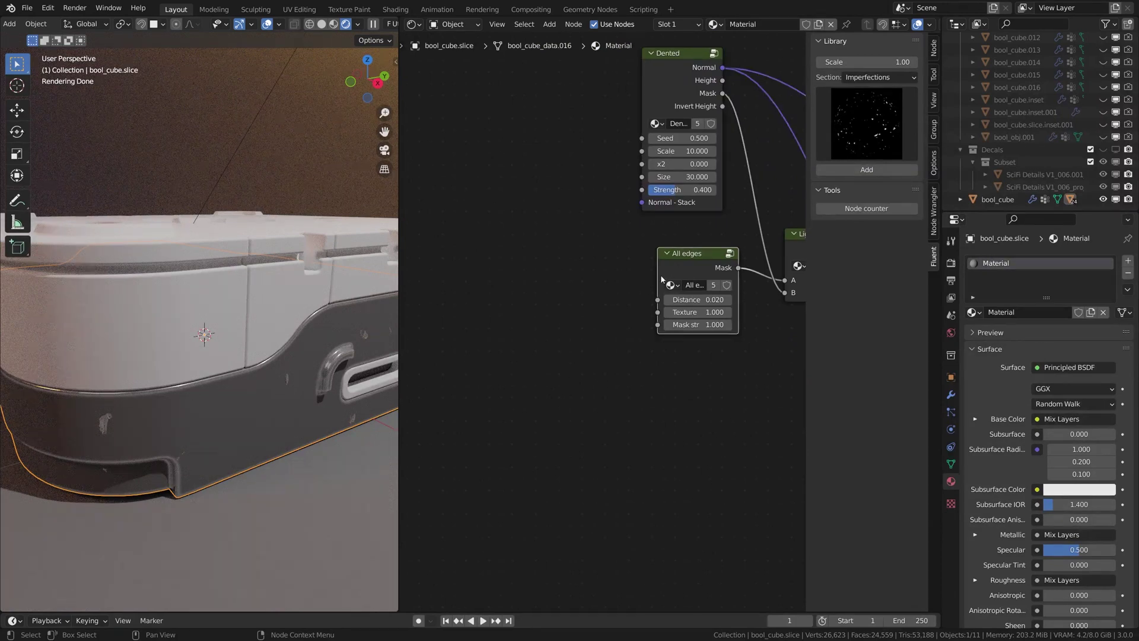
click(872, 77)
click(883, 108)
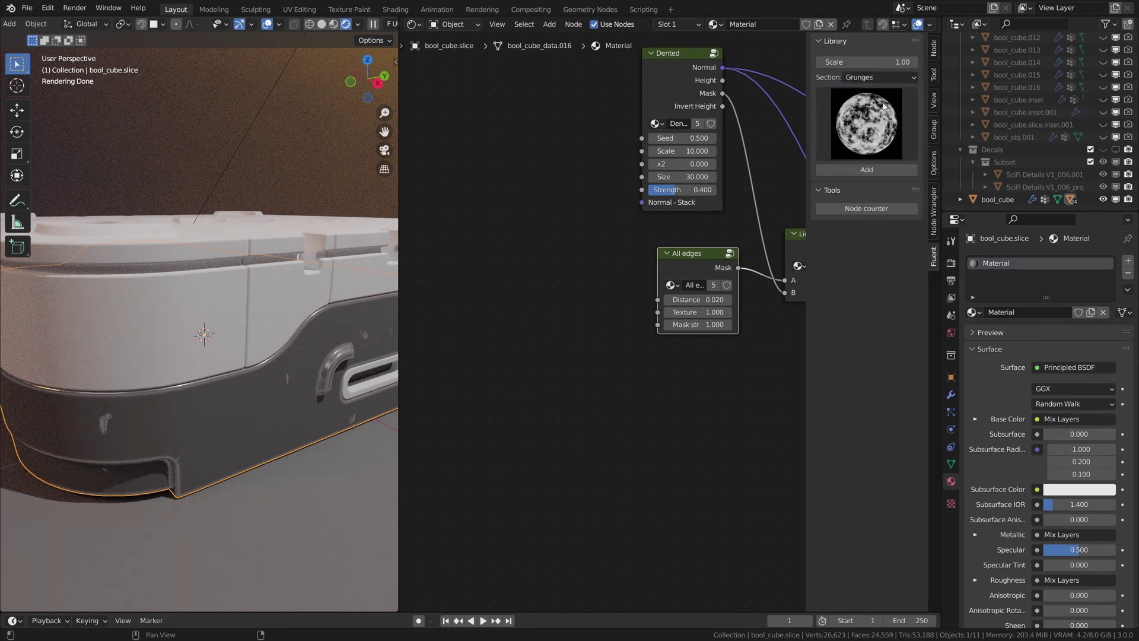
click(883, 108)
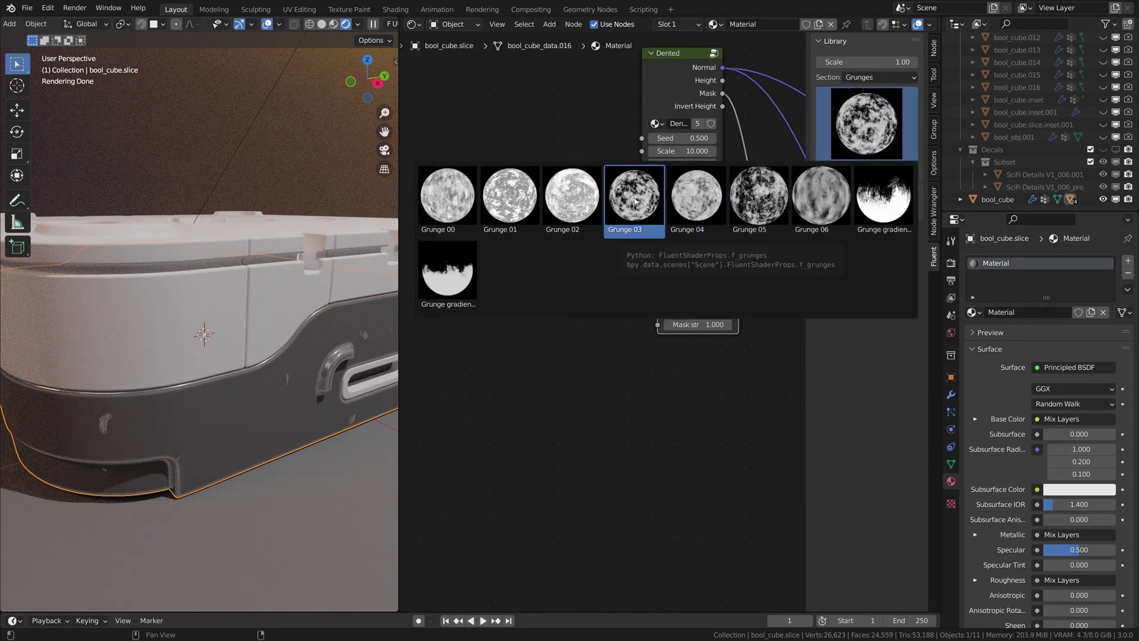
click(635, 201)
drag(578, 260, 661, 312)
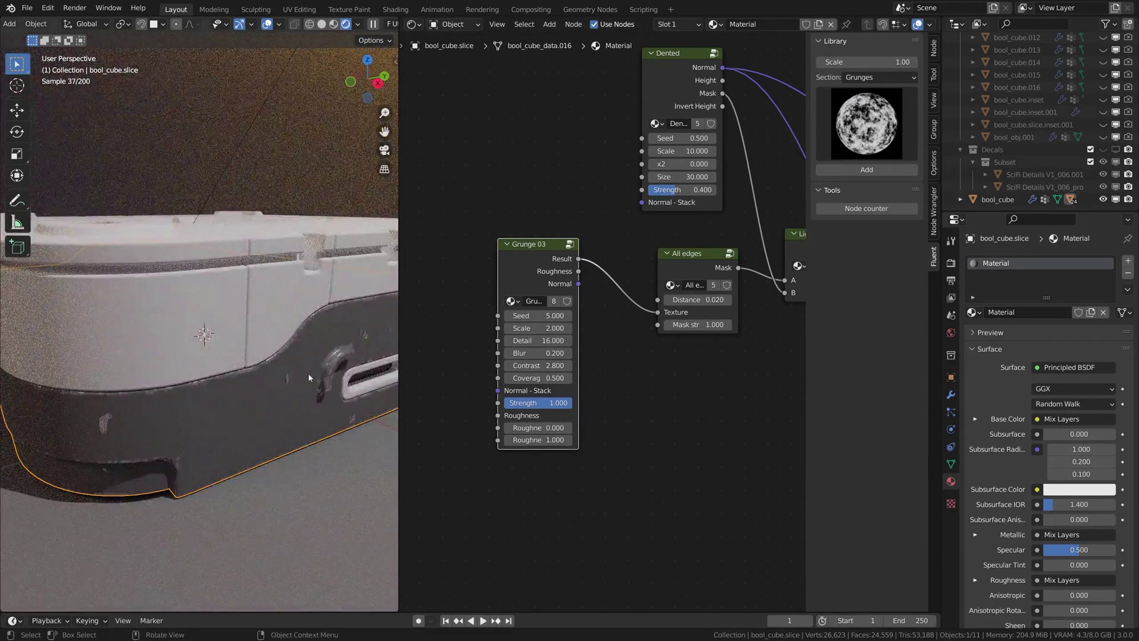
scroll(308, 377, up, 3)
scroll(151, 441, up, 2)
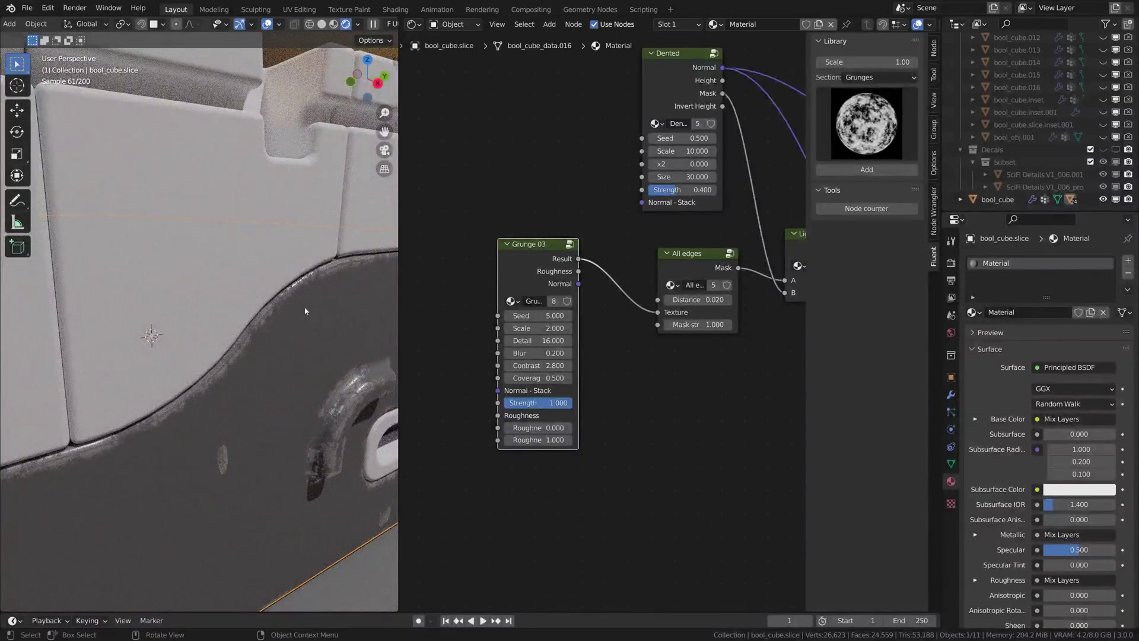
key(shift)
- Set the Grunge 03 Coverage to 0.100
click(542, 378)
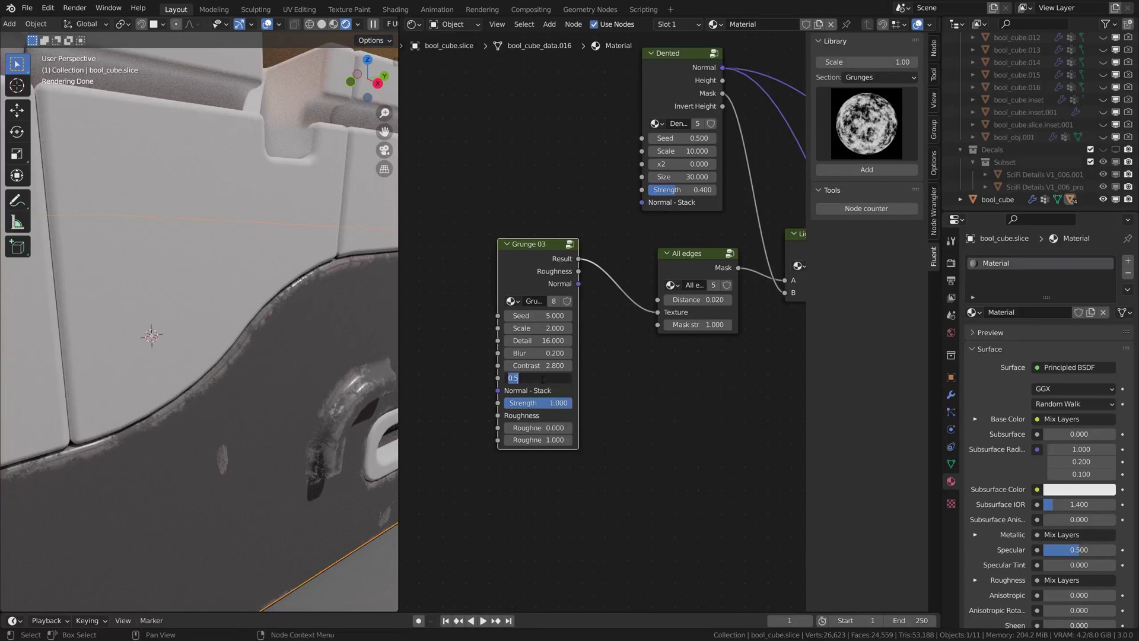
text(0.)
key(Return)
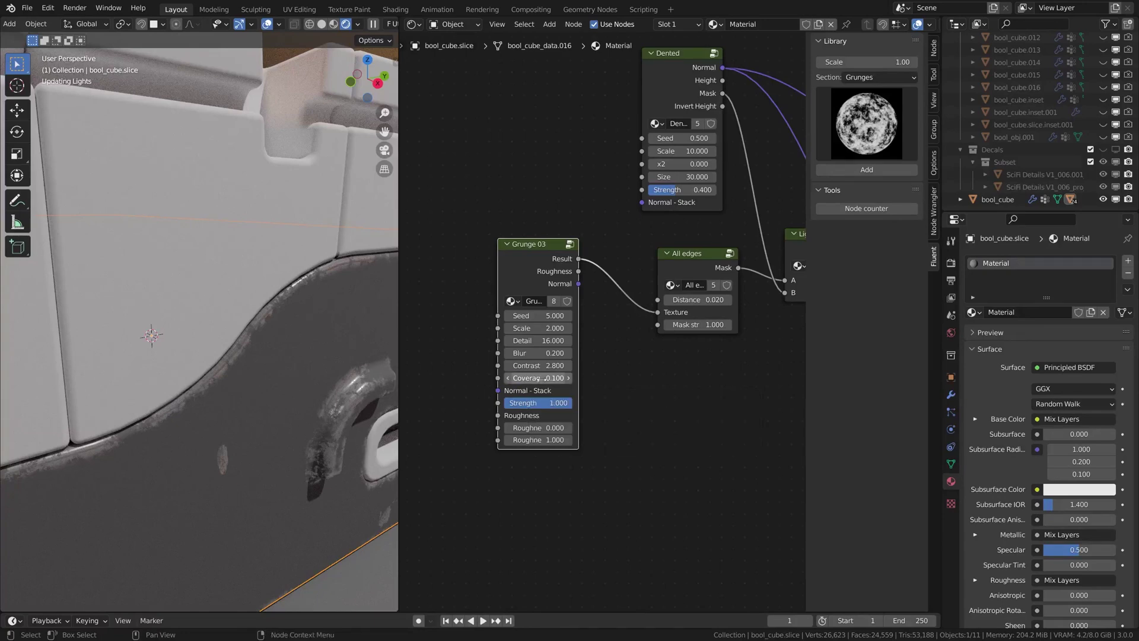
scroll(240, 387, down, 4)
middle_drag(241, 386, 243, 350)
scroll(264, 341, up, 4)
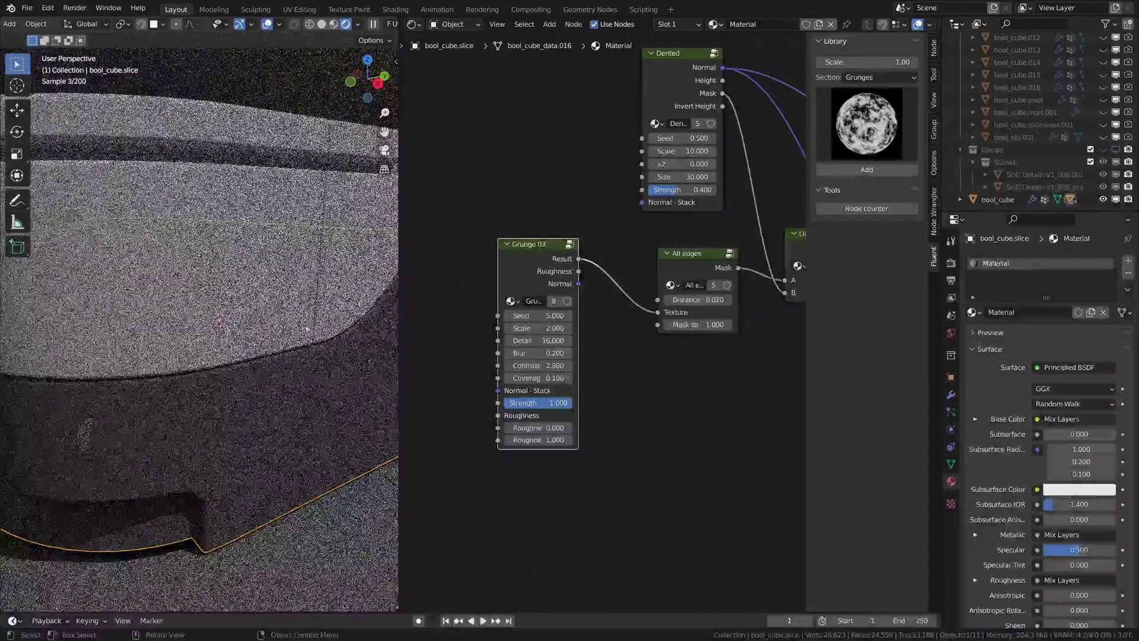
middle_drag(362, 318, 187, 370)
middle_drag(394, 354, 287, 381)
- Rearrange the Lighten, Grunge 03 and Dented nodes; link Grunge 03 Normal to the lower Layer's Normal
drag(642, 275, 692, 265)
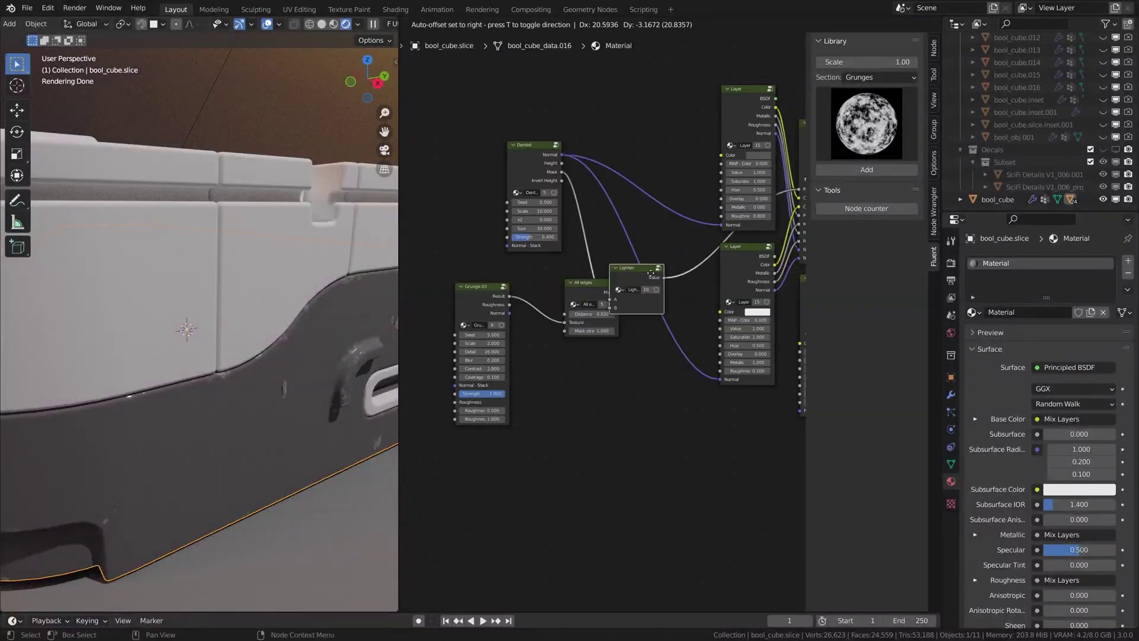
drag(500, 287, 527, 286)
middle_drag(675, 380, 632, 339)
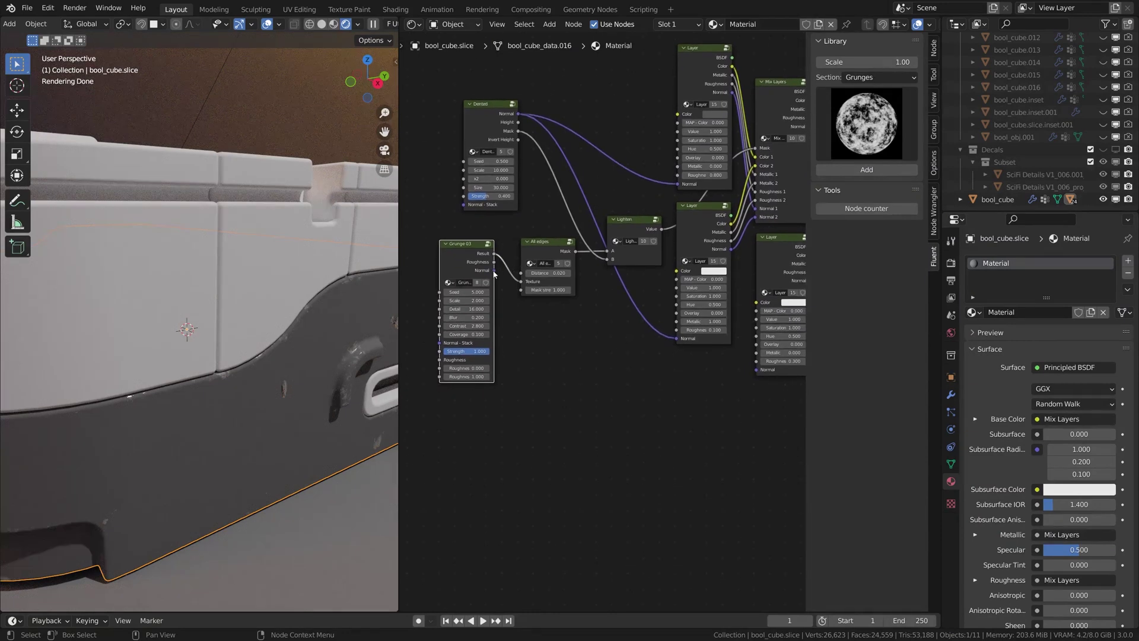
drag(495, 271, 676, 337)
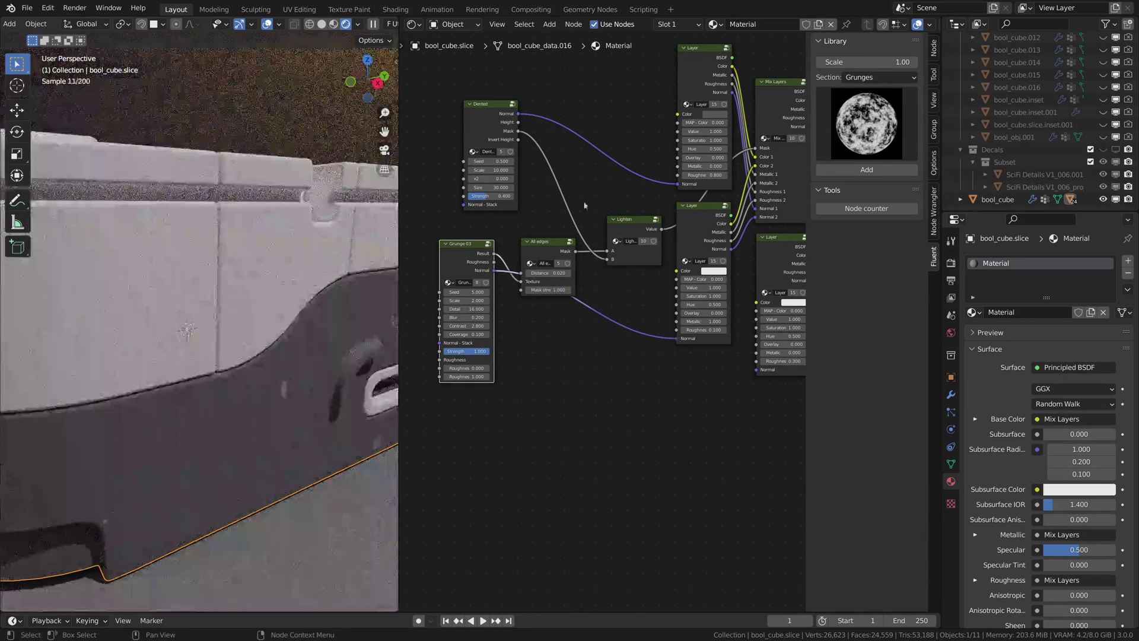
drag(510, 120, 483, 122)
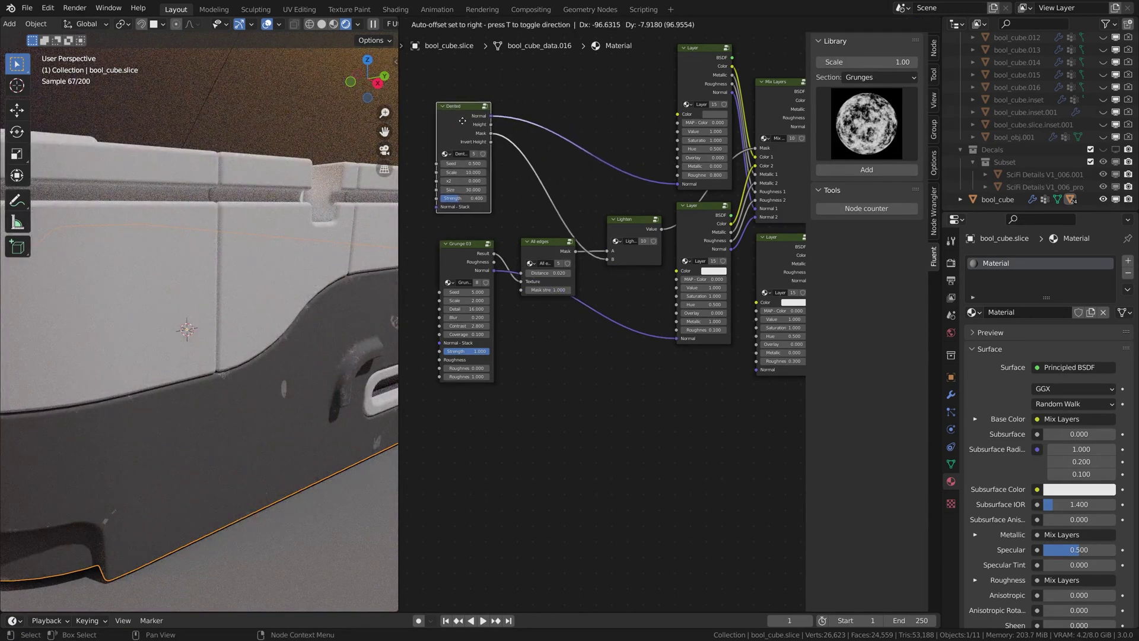
middle_drag(542, 355, 669, 474)
scroll(649, 341, up, 5)
scroll(655, 464, up, 1)
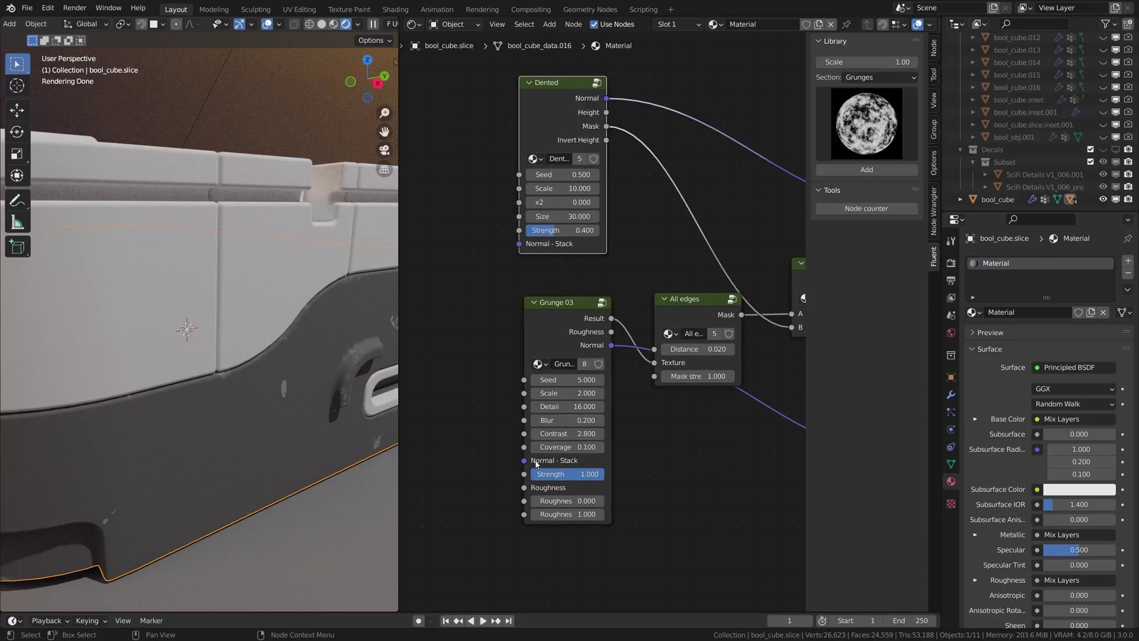
- Link Dented's Normal output into Grunge 03's Normal - Stack input and review the combined dent and grunge bumps
drag(607, 99, 525, 462)
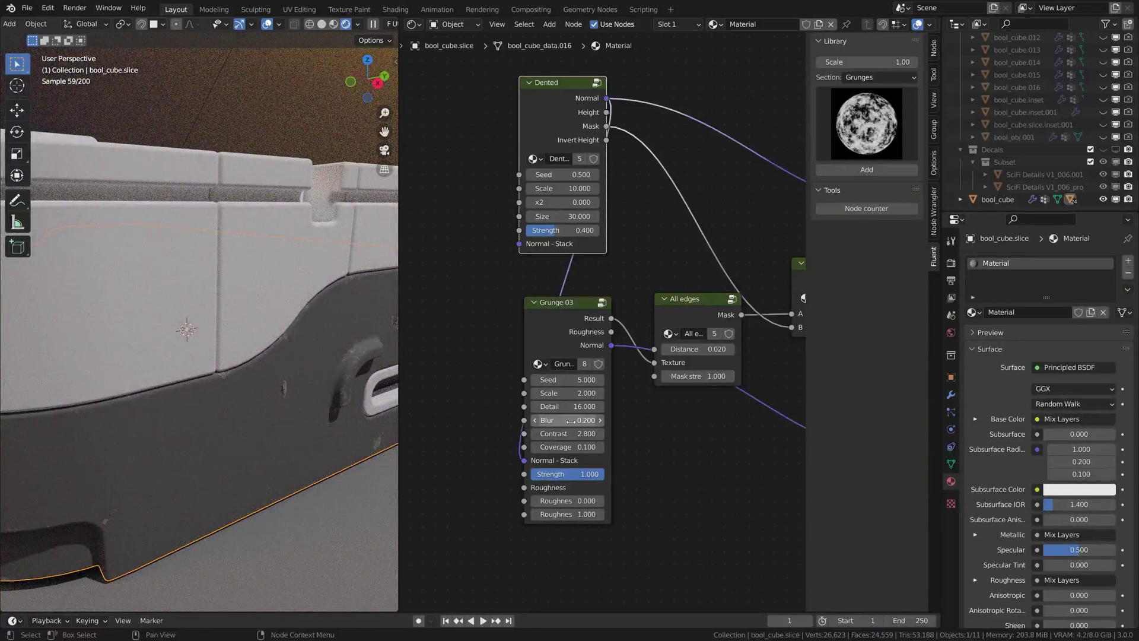
middle_drag(679, 446, 491, 334)
middle_drag(562, 354, 594, 353)
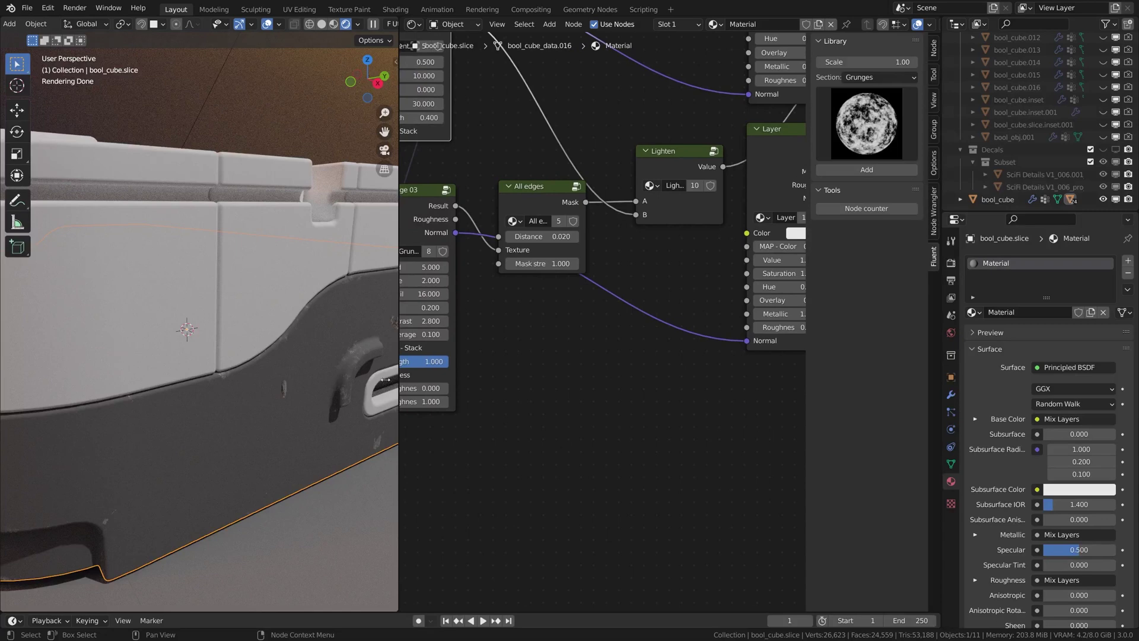
scroll(267, 356, up, 7)
scroll(243, 311, down, 5)
middle_drag(244, 310, 269, 331)
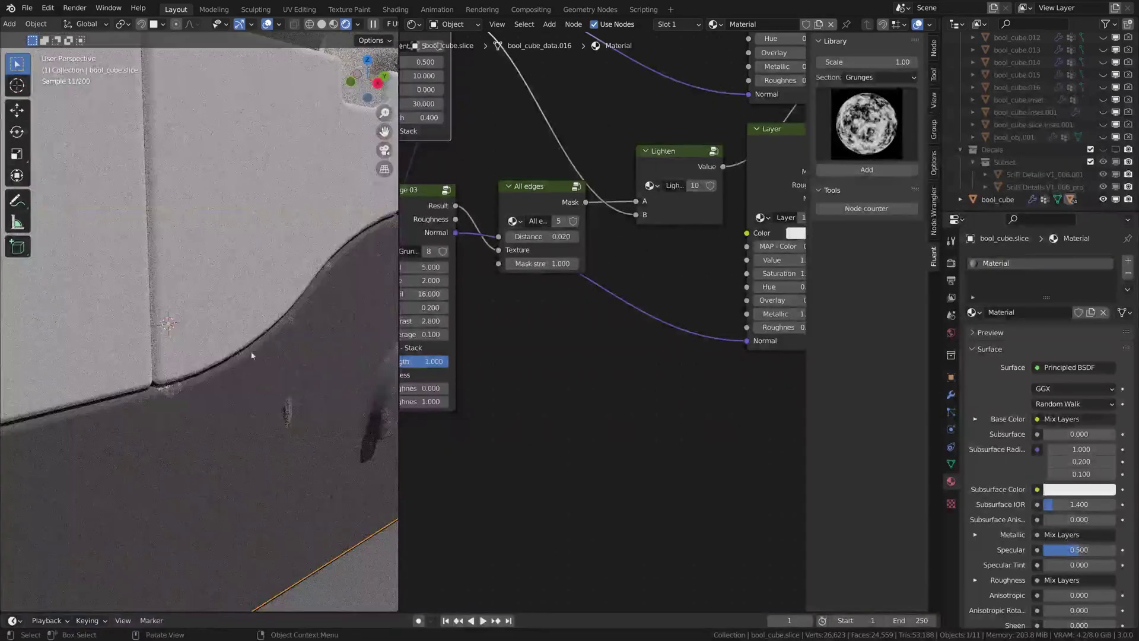
middle_drag(562, 316, 604, 324)
scroll(291, 412, up, 3)
scroll(290, 413, down, 4)
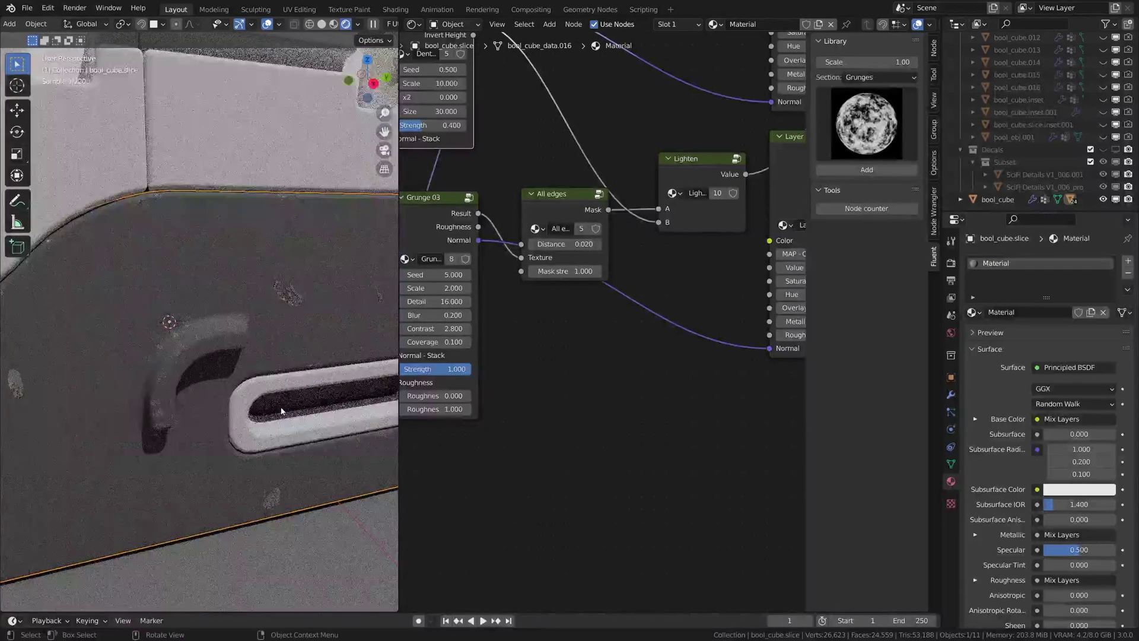
scroll(208, 398, up, 5)
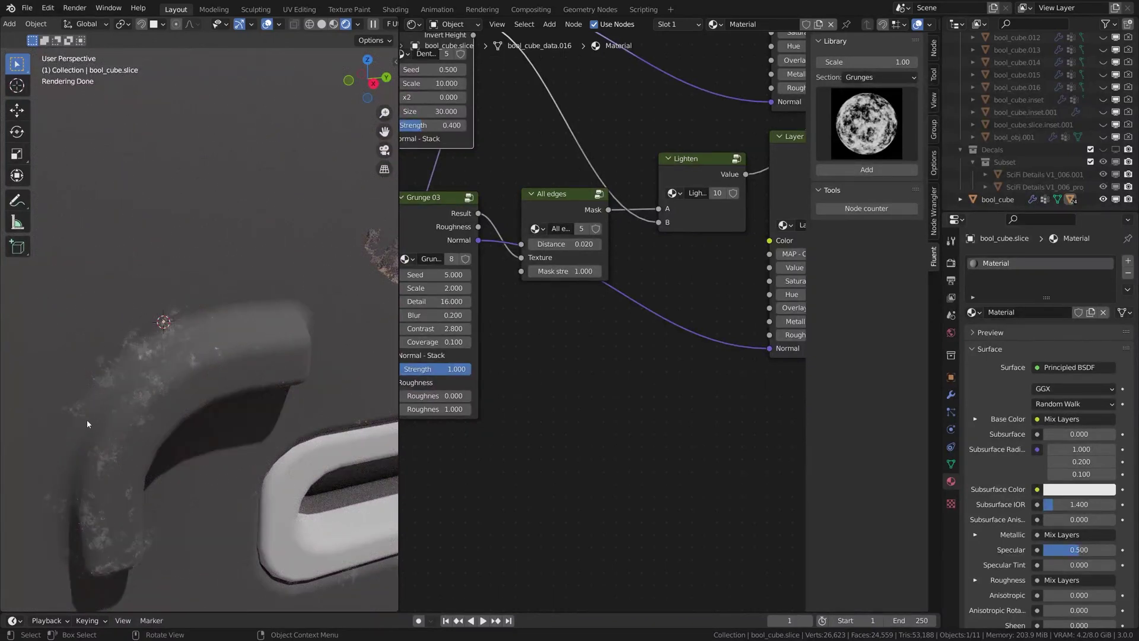
middle_drag(546, 316, 616, 325)
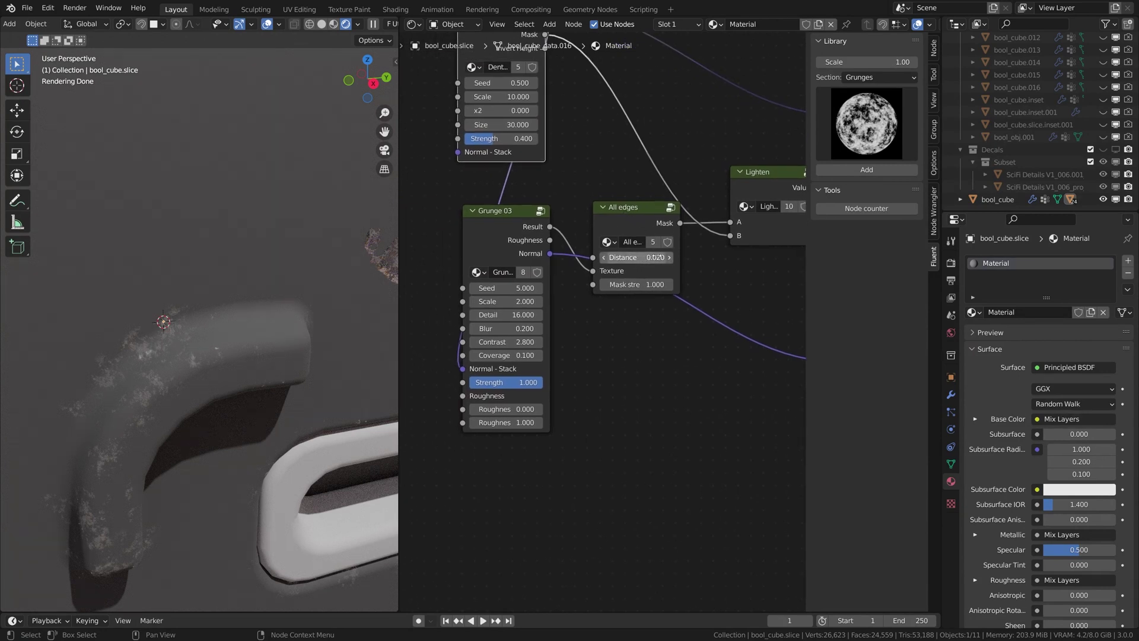
- Set the All edges node's Distance to 0.008 and orbit to check the narrower worn edges
click(649, 256)
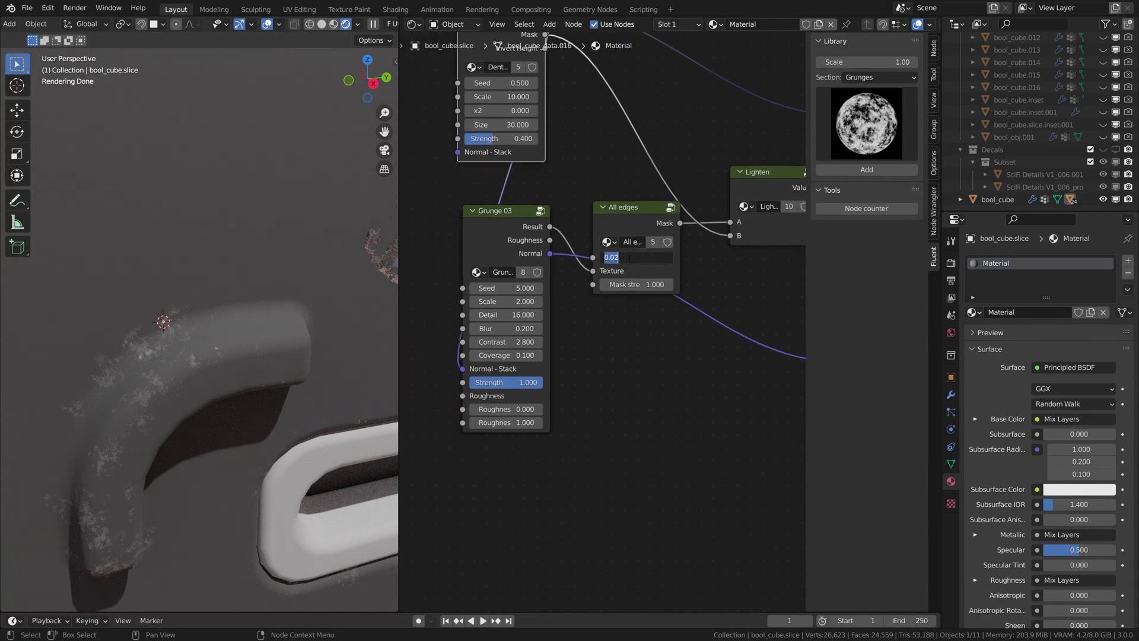
click(630, 259)
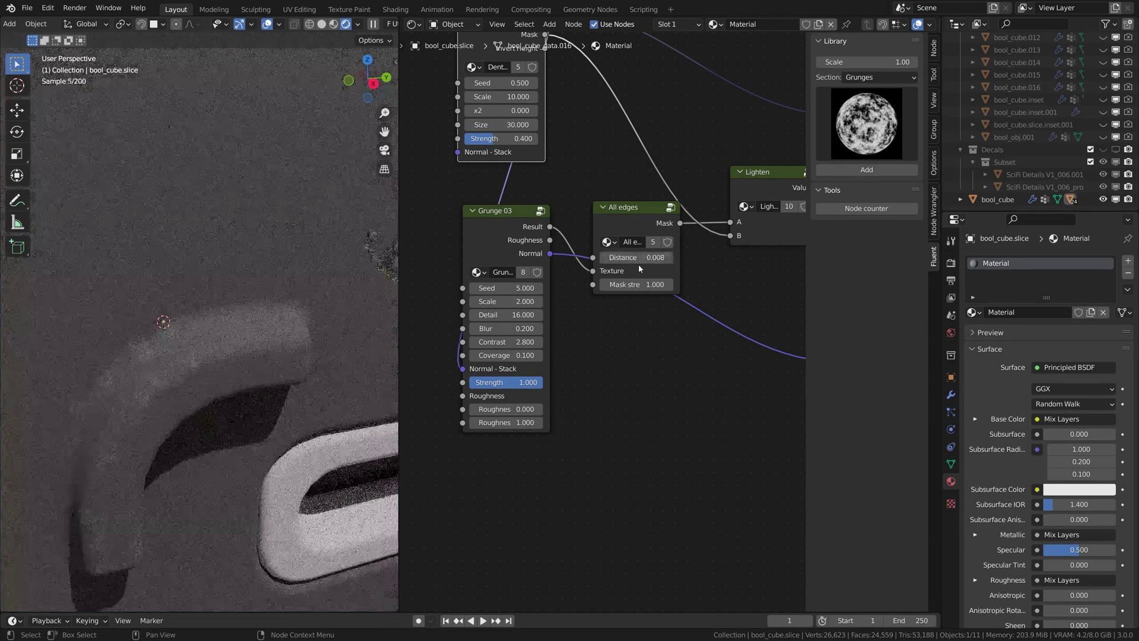
key(Return)
middle_drag(190, 439, 210, 437)
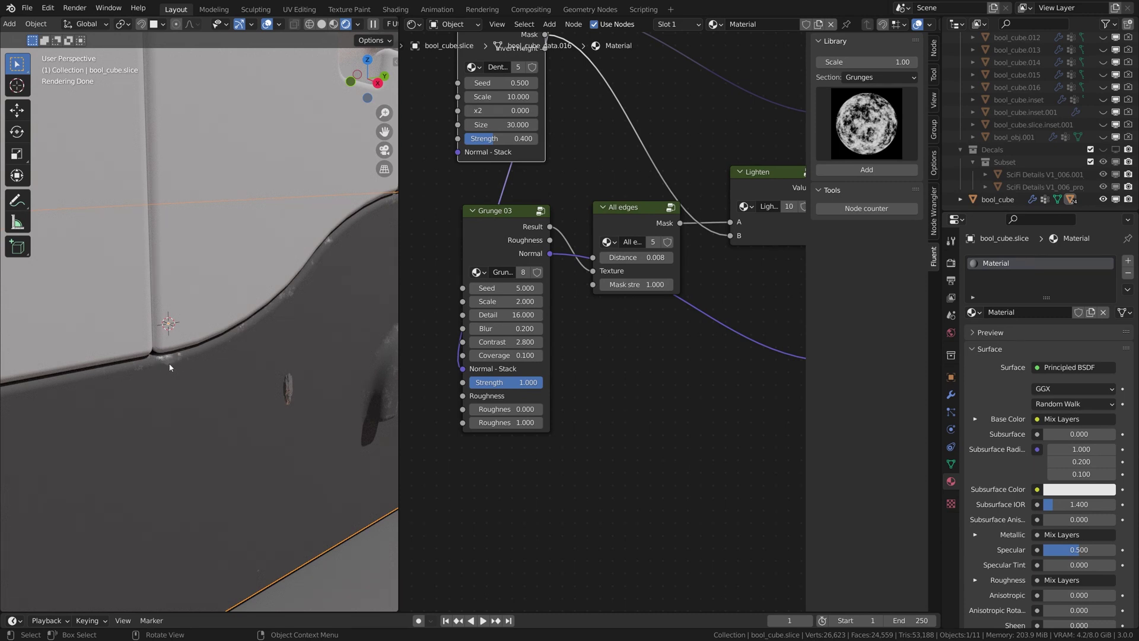
scroll(239, 347, down, 7)
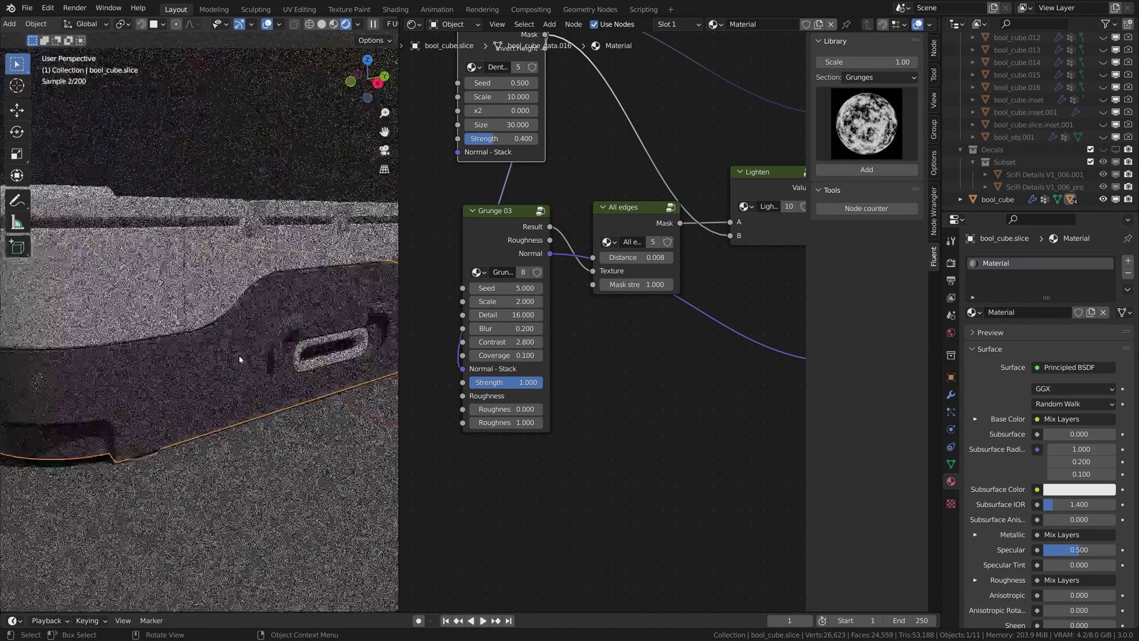
mouse_move(236, 367)
middle_down()
mouse_move(249, 369)
mouse_move(214, 368)
middle_up()
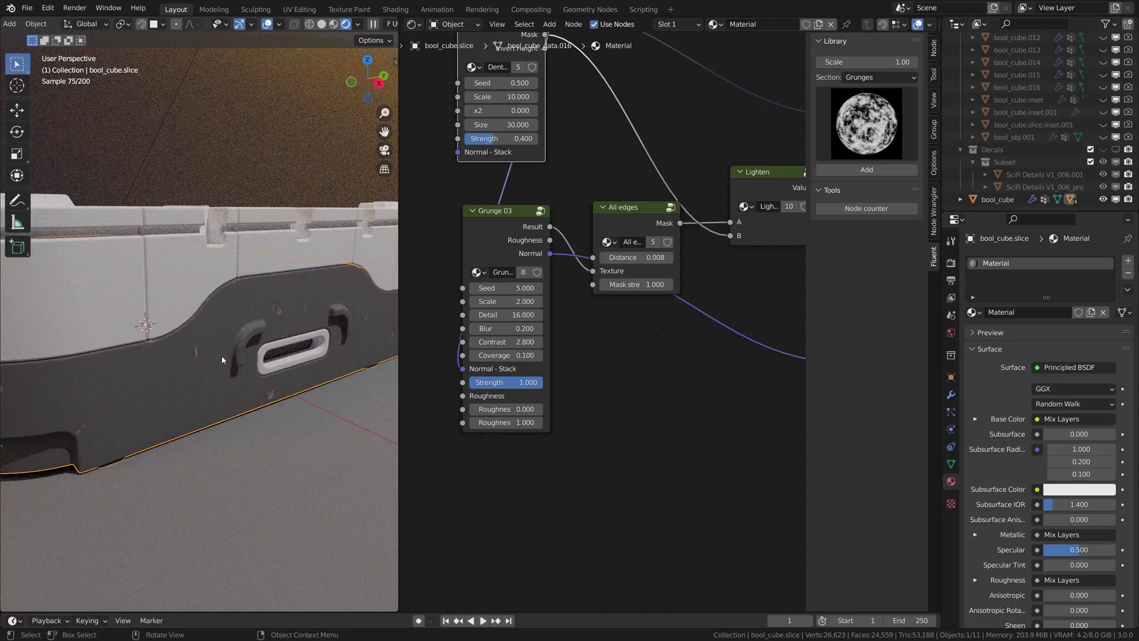
middle_drag(661, 360, 597, 414)
scroll(676, 353, down, 2)
middle_drag(673, 354, 634, 375)
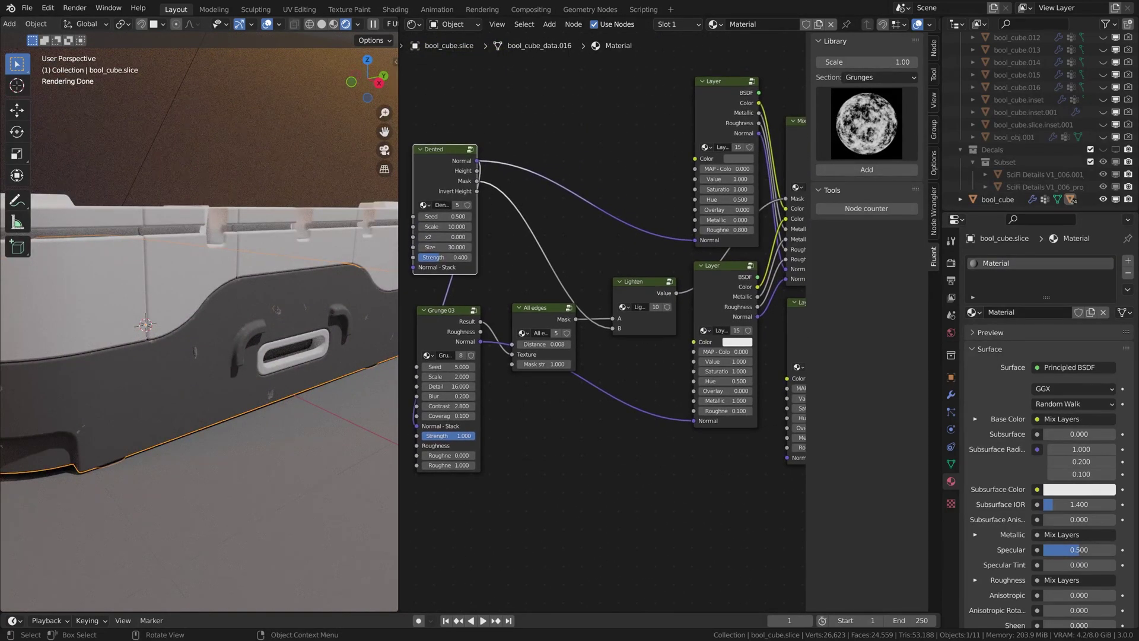
scroll(300, 314, down, 5)
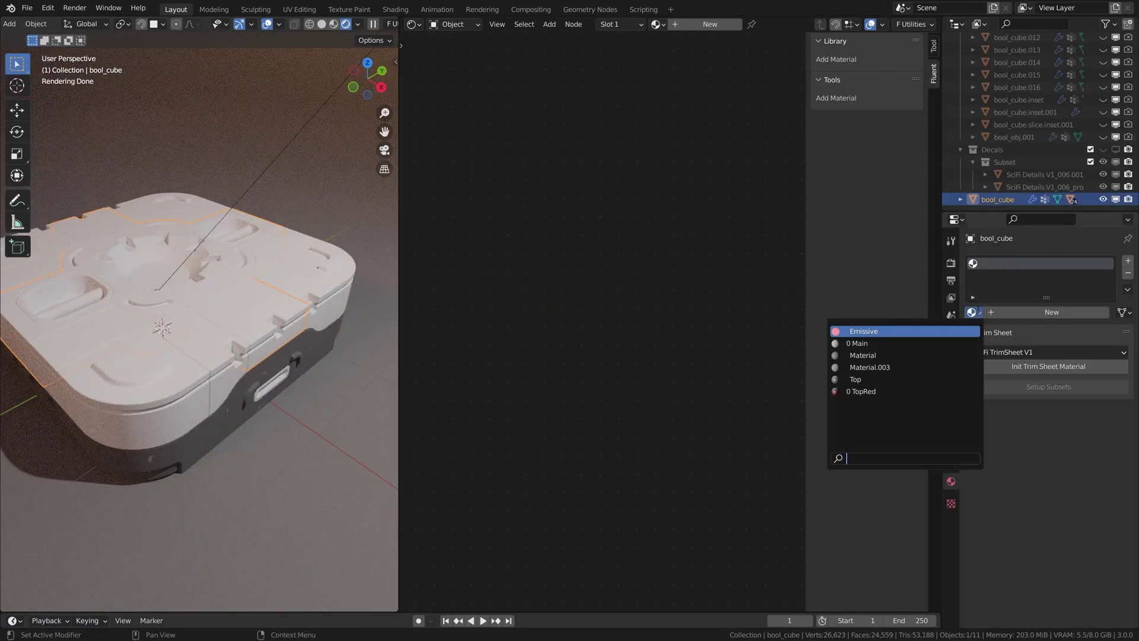
- Assign the existing Material to bool_cube and make it a single-user copy, Material.001
click(979, 311)
click(978, 312)
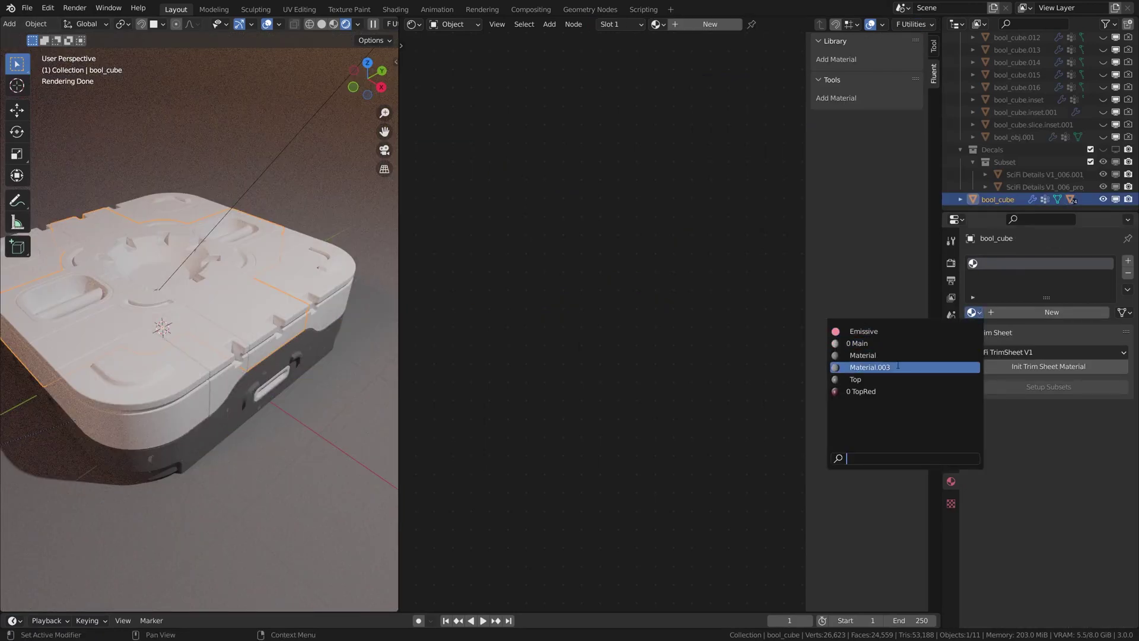
click(867, 357)
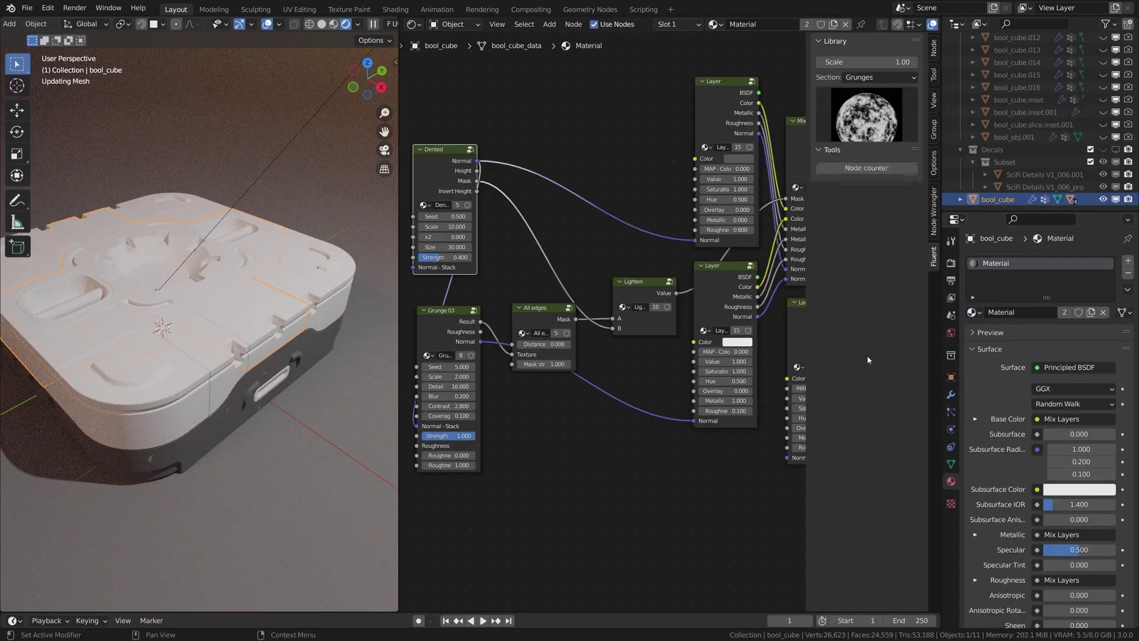
middle_drag(283, 325, 257, 353)
scroll(254, 351, up, 1)
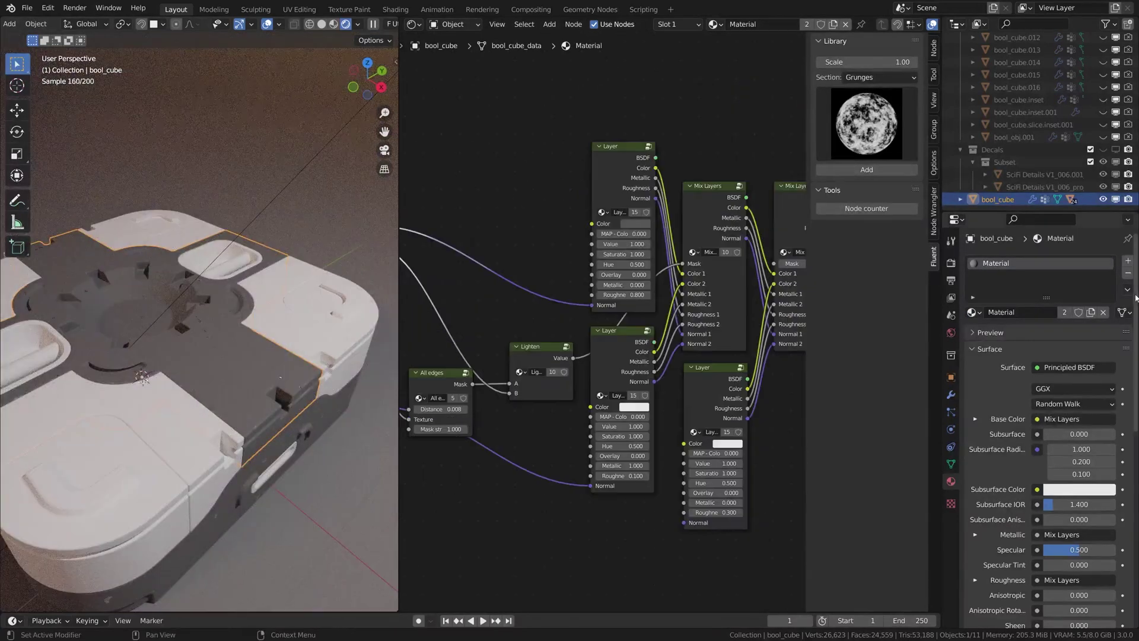
click(1065, 313)
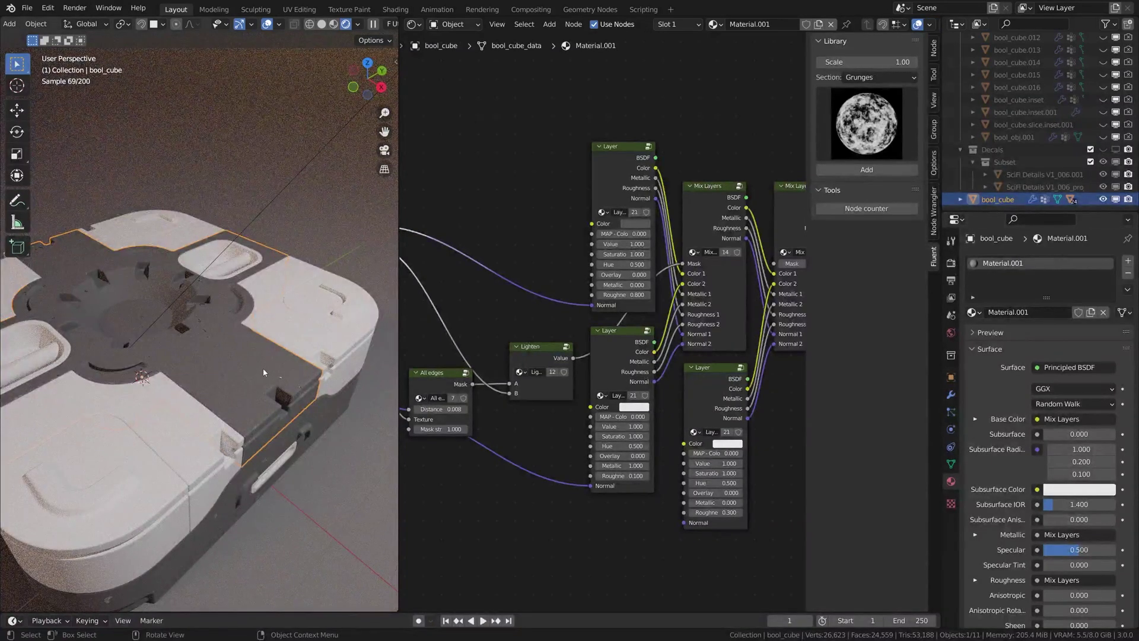
- Lighten the top Layer colour's Value to a mid grey and inspect the cube edge
click(646, 224)
drag(644, 200, 642, 201)
middle_drag(259, 352, 246, 334)
scroll(246, 334, up, 2)
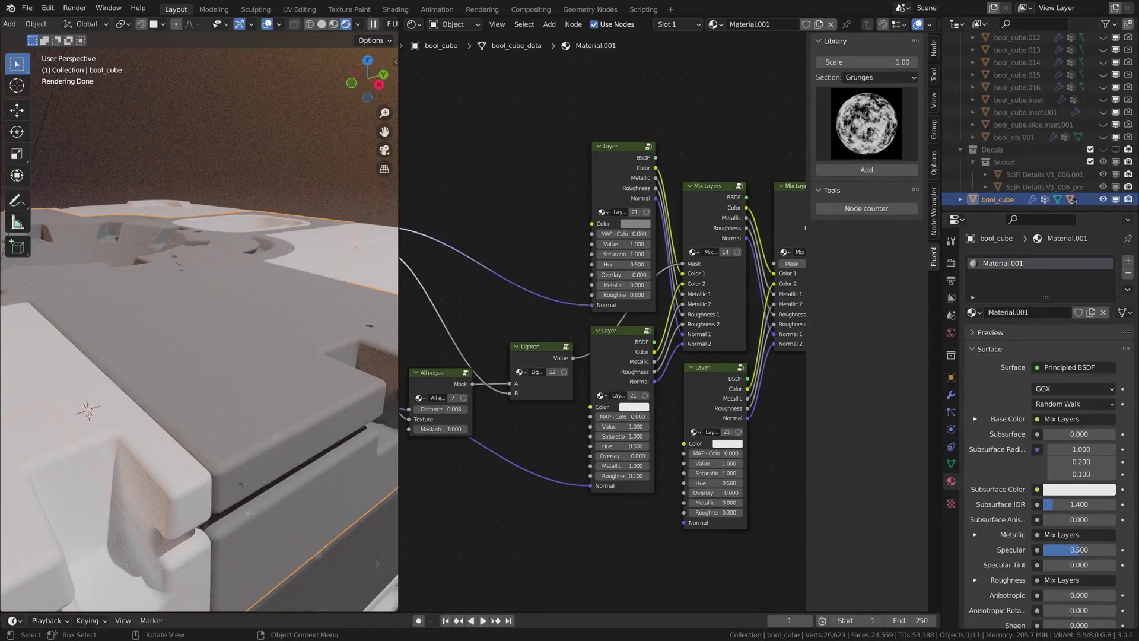
scroll(225, 472, up, 5)
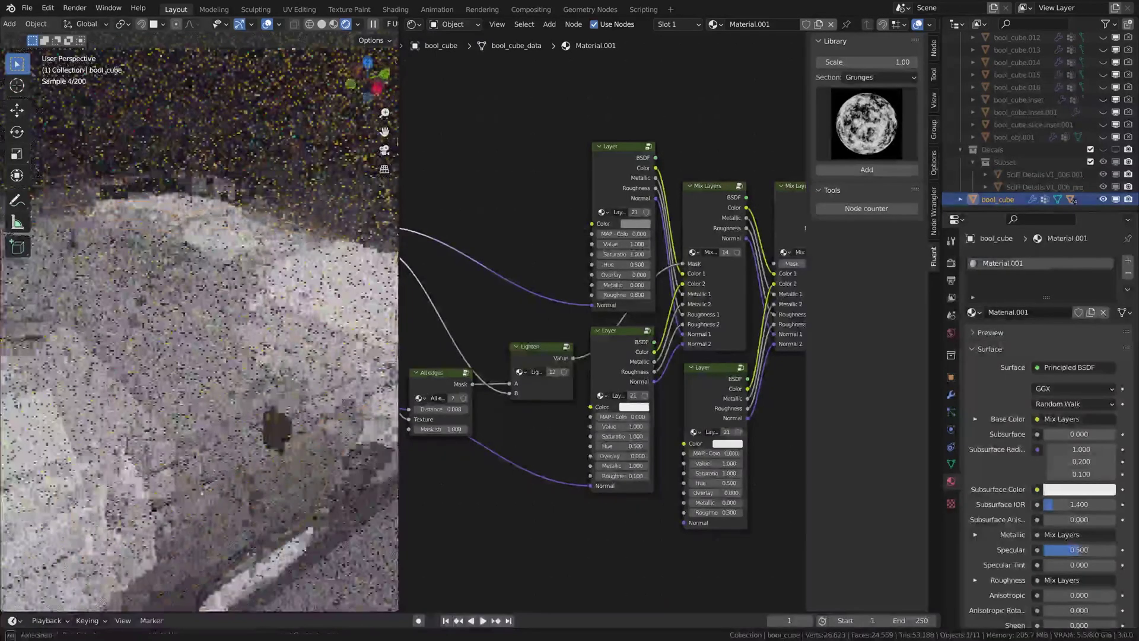
middle_drag(508, 329, 649, 299)
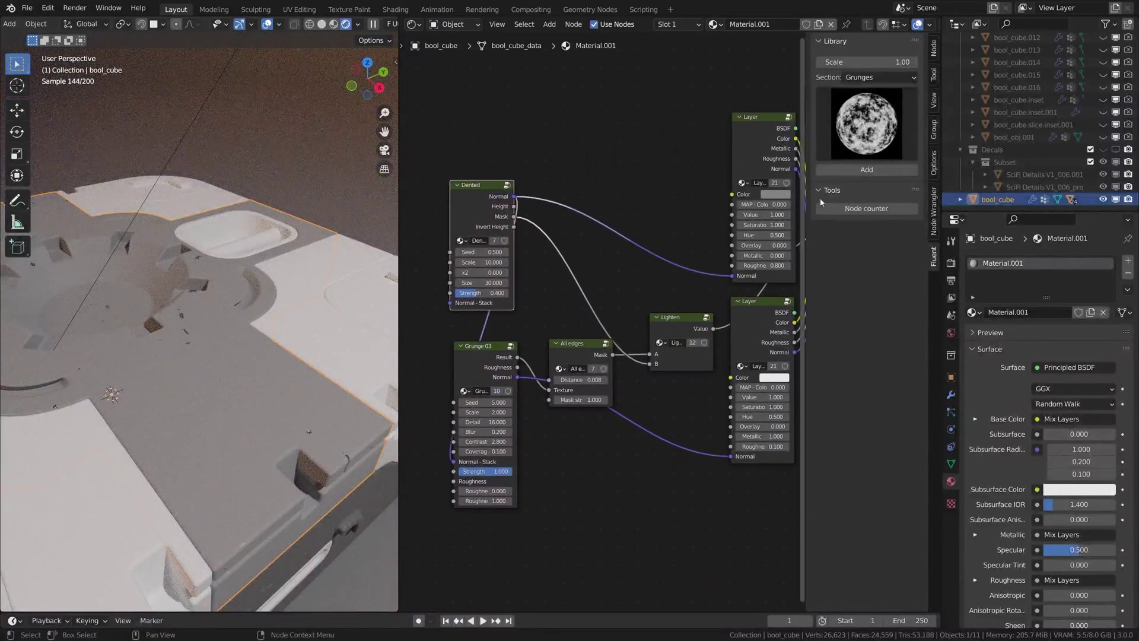
- Choose Scratches long SP from the Fluent Library's Imperfections section and add it
click(871, 77)
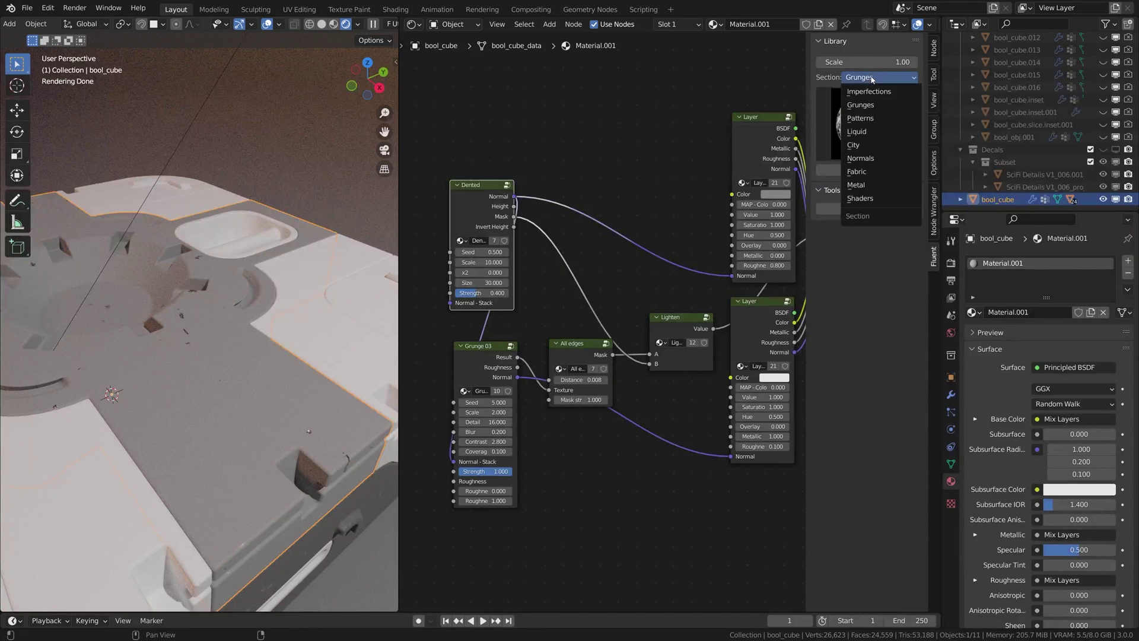
click(871, 77)
click(871, 78)
click(878, 91)
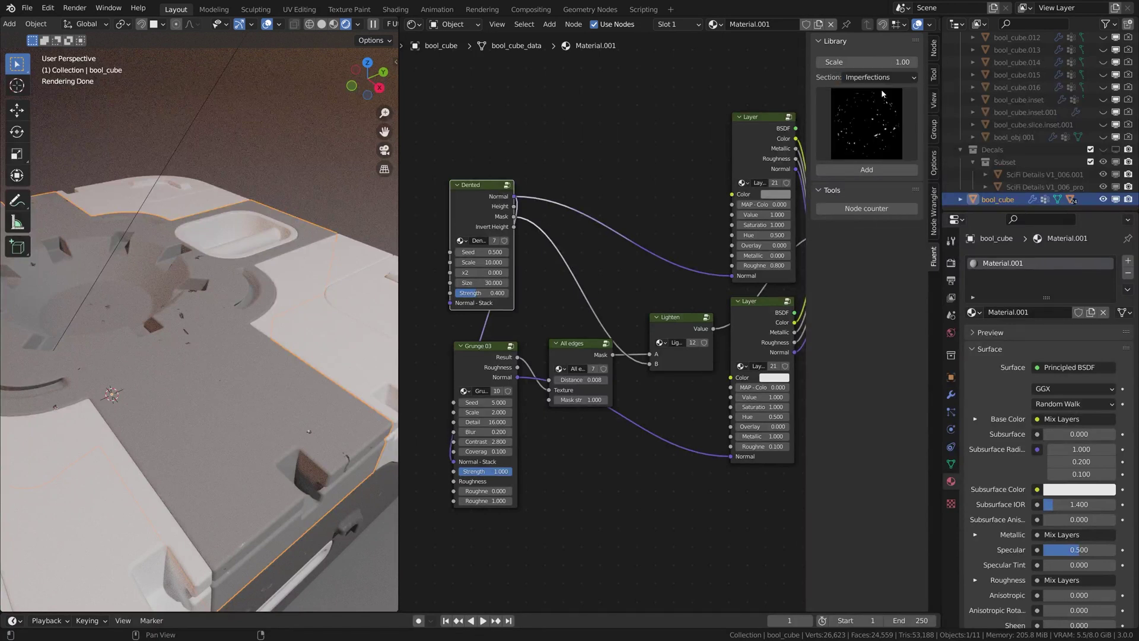
click(862, 108)
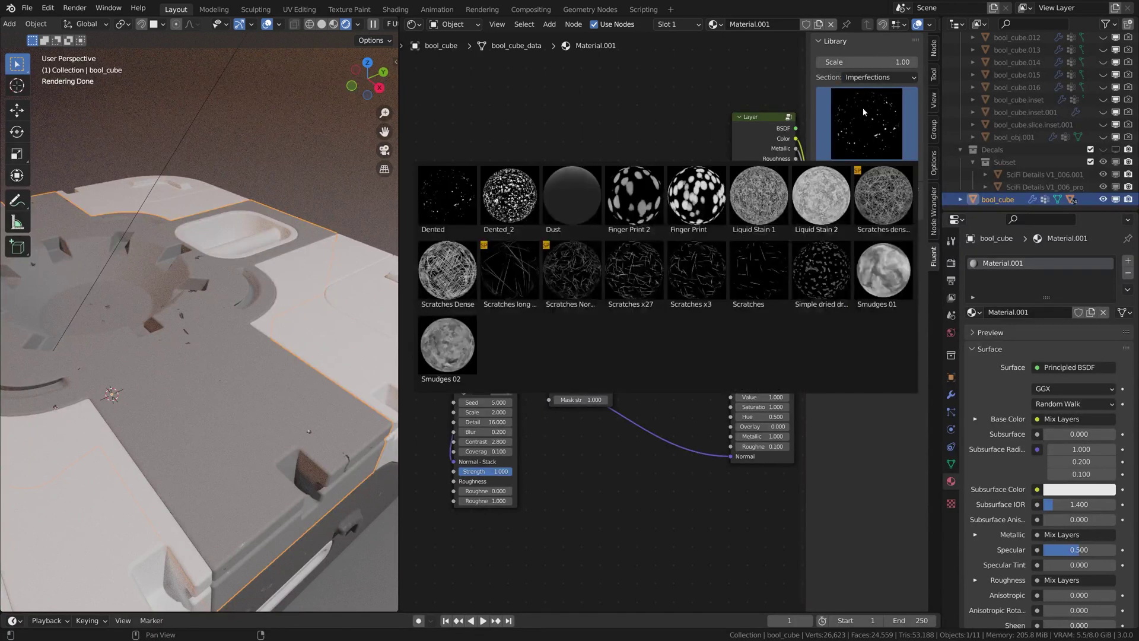
click(516, 280)
middle_drag(596, 253, 666, 237)
- Insert the Scratches long node into Dented's Normal link to the Layer node
click(479, 183)
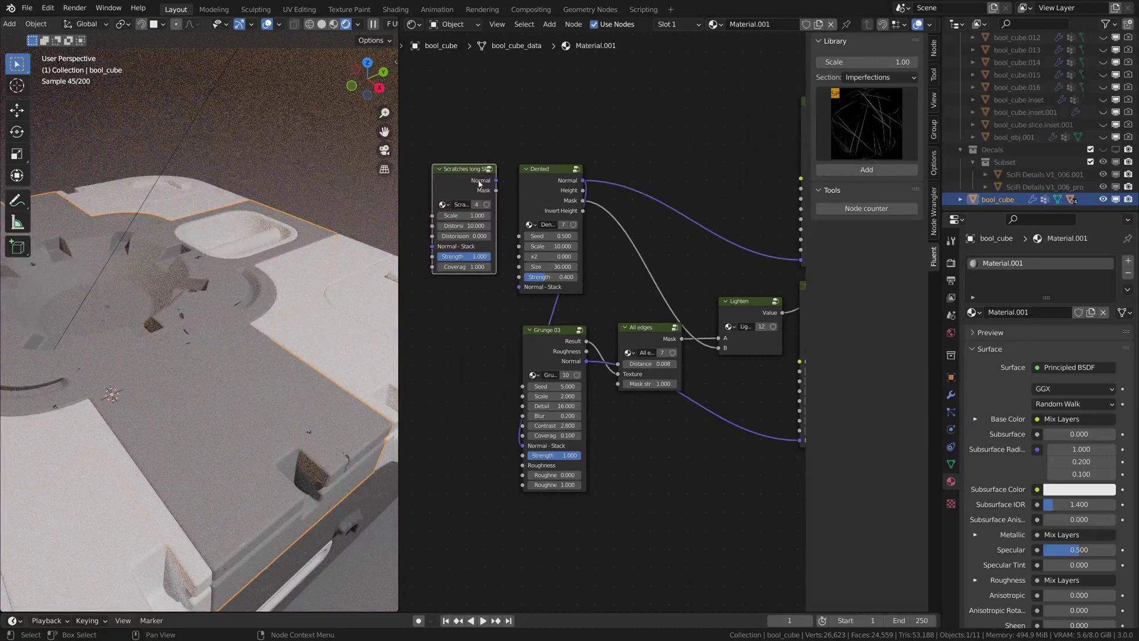
drag(460, 183, 685, 168)
middle_drag(732, 221, 624, 200)
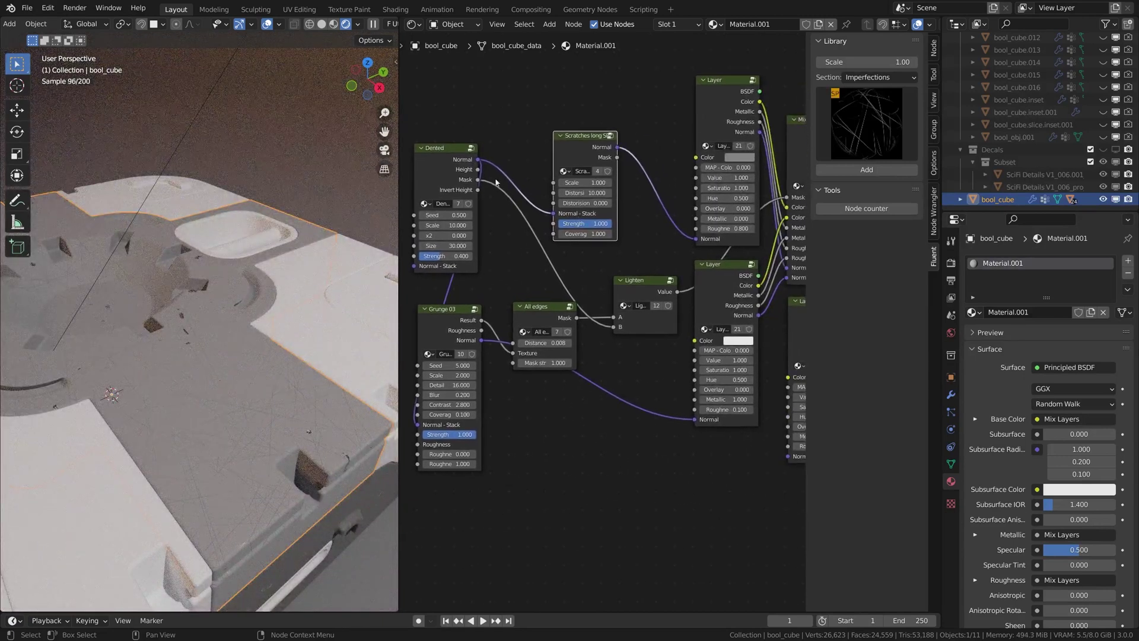
drag(594, 136, 605, 138)
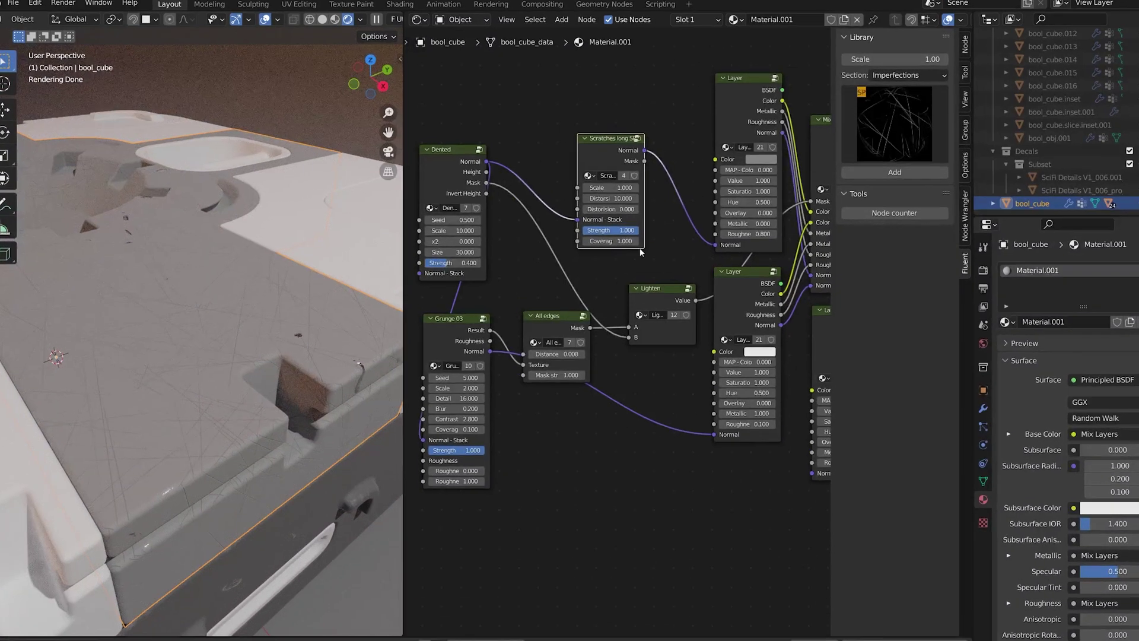
- Enter 0.4 for the scratches Coverage and 0.2 for their Scale
click(606, 235)
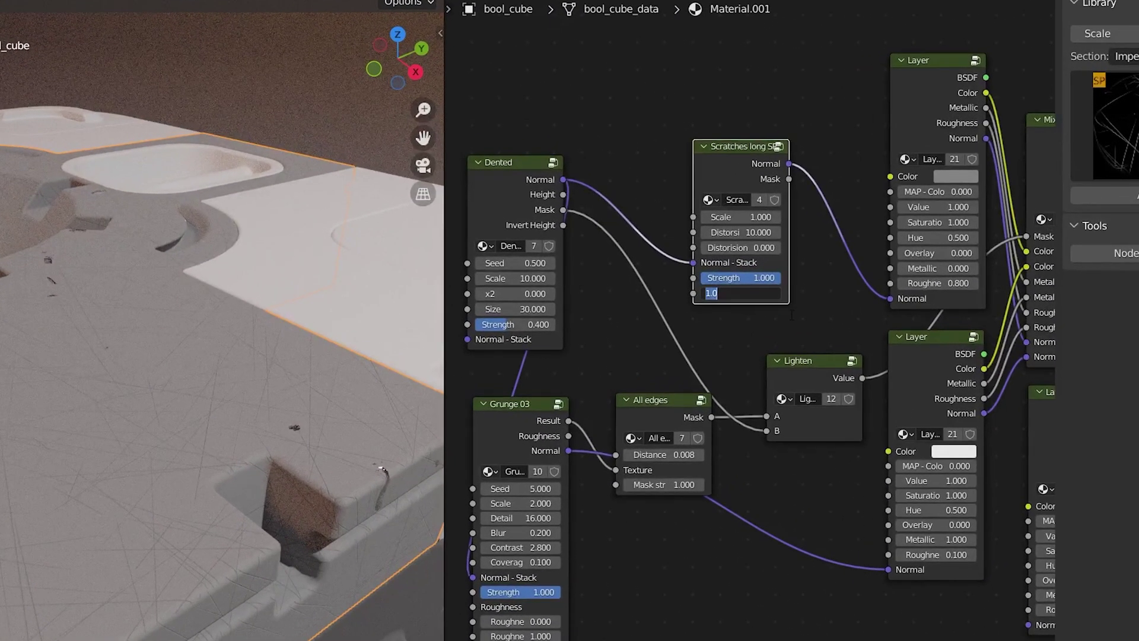
text(0.4)
key(Return)
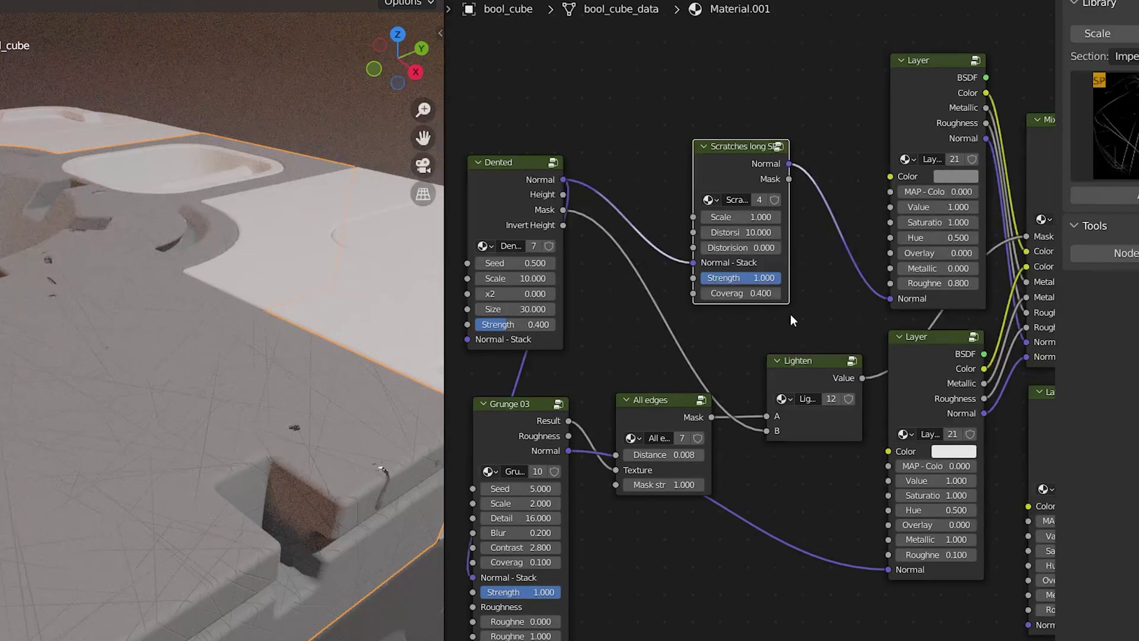
middle_drag(360, 561, 370, 596)
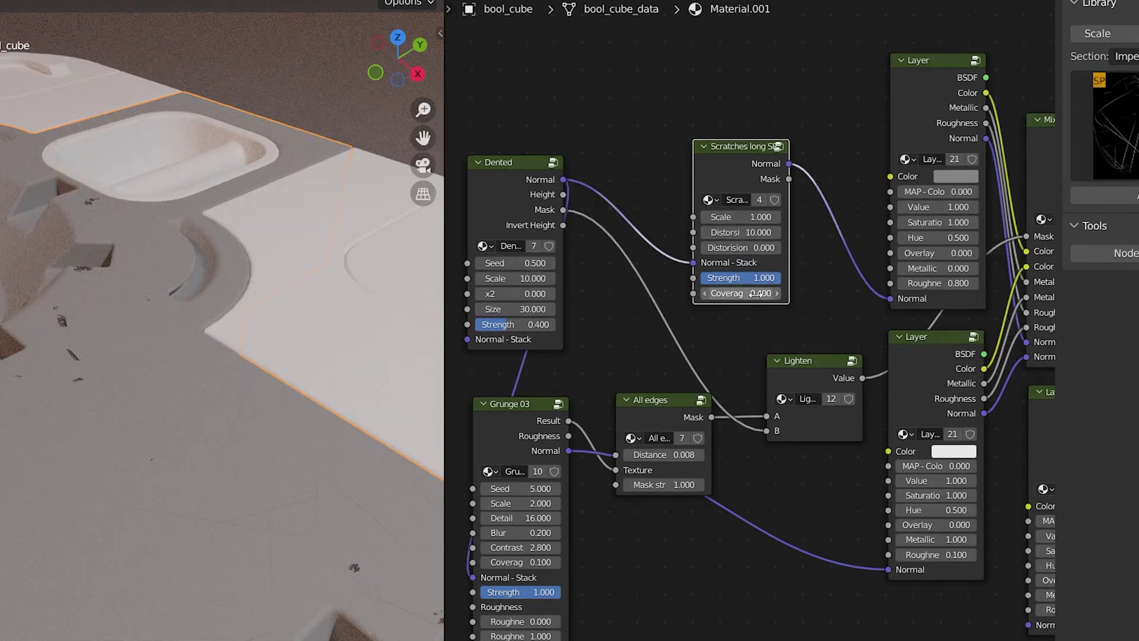
click(736, 217)
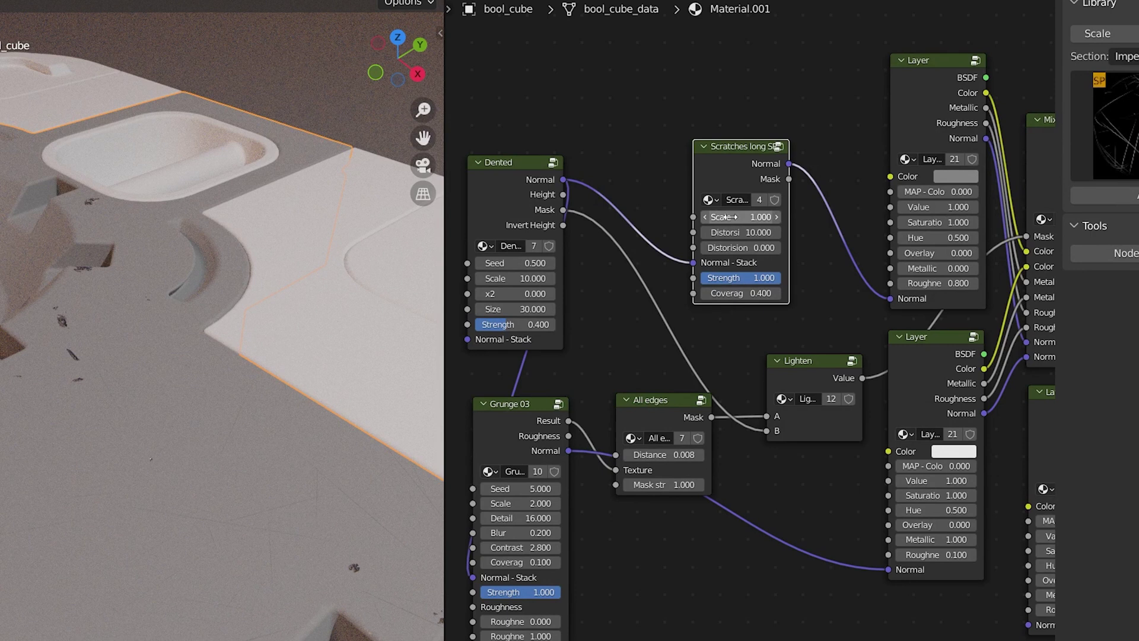
text(0)
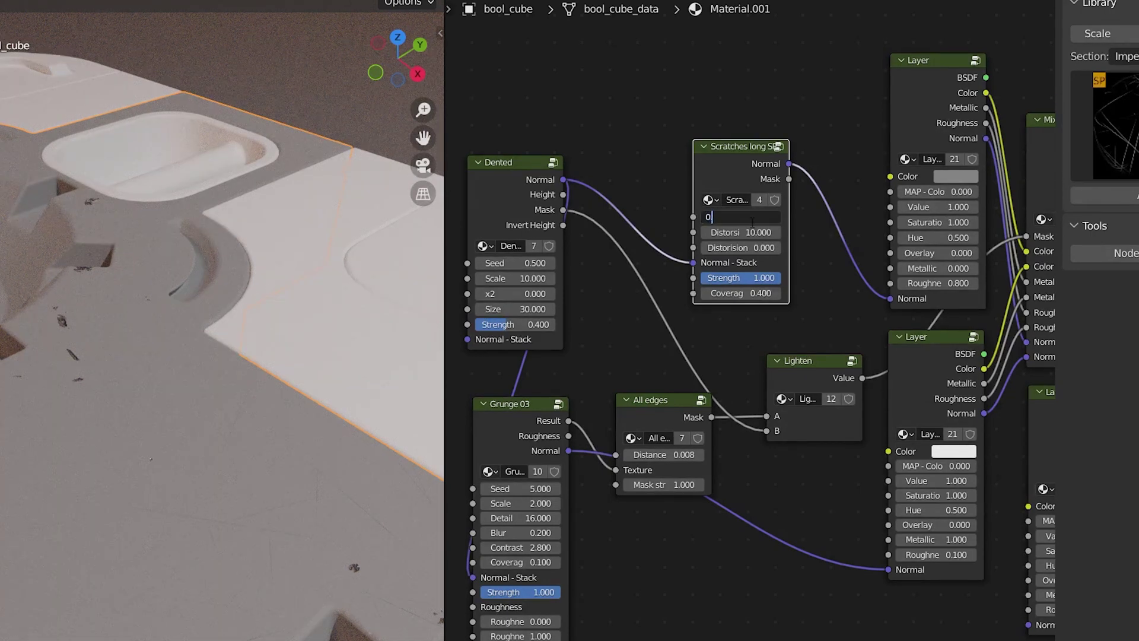
text(.2)
key(Return)
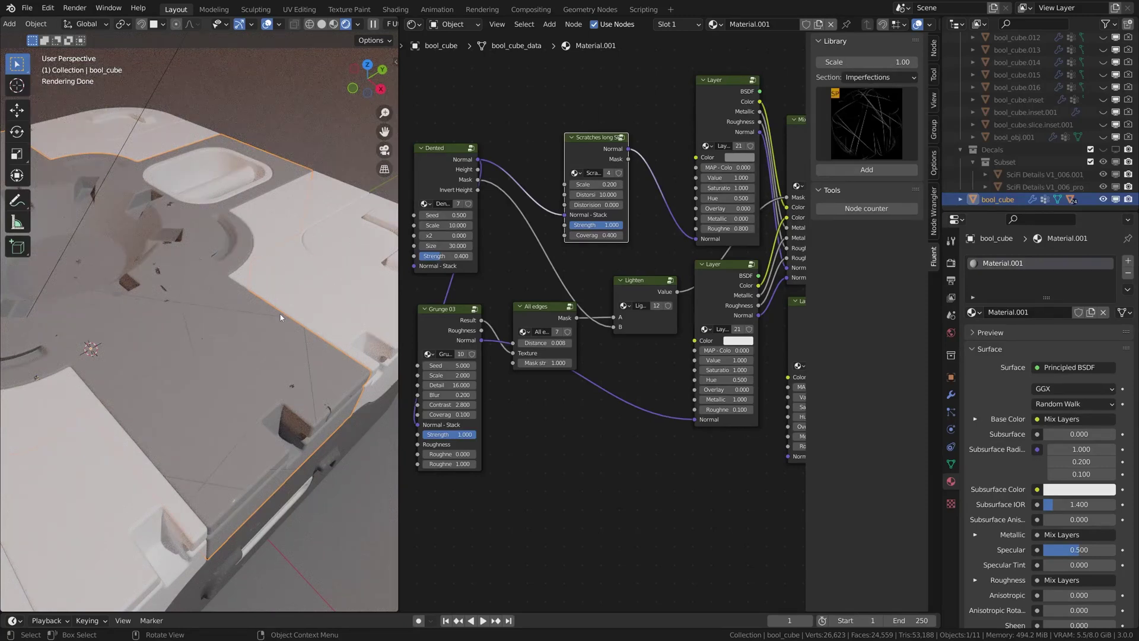
- Raise the Dented node's Seed to 0.700
mouse_move(643, 422)
middle_down()
mouse_move(599, 409)
mouse_move(589, 371)
mouse_move(649, 425)
middle_up()
middle_drag(270, 417, 260, 446)
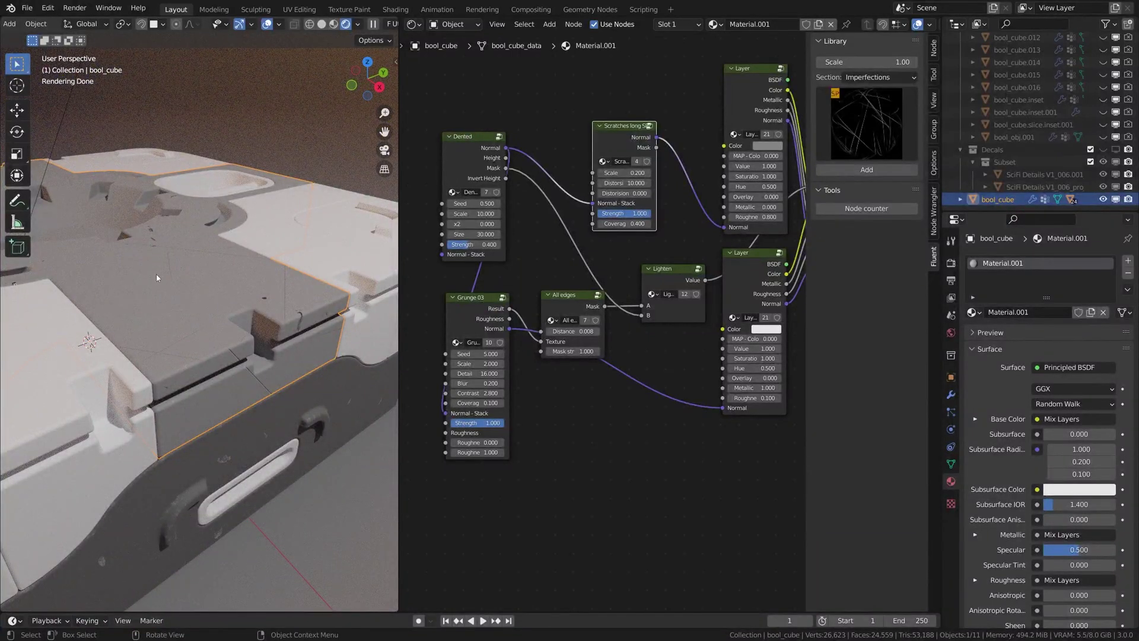
mouse_move(240, 342)
middle_down()
mouse_move(247, 388)
mouse_move(297, 368)
mouse_move(231, 336)
middle_up()
scroll(246, 389, down, 2)
scroll(297, 368, up, 3)
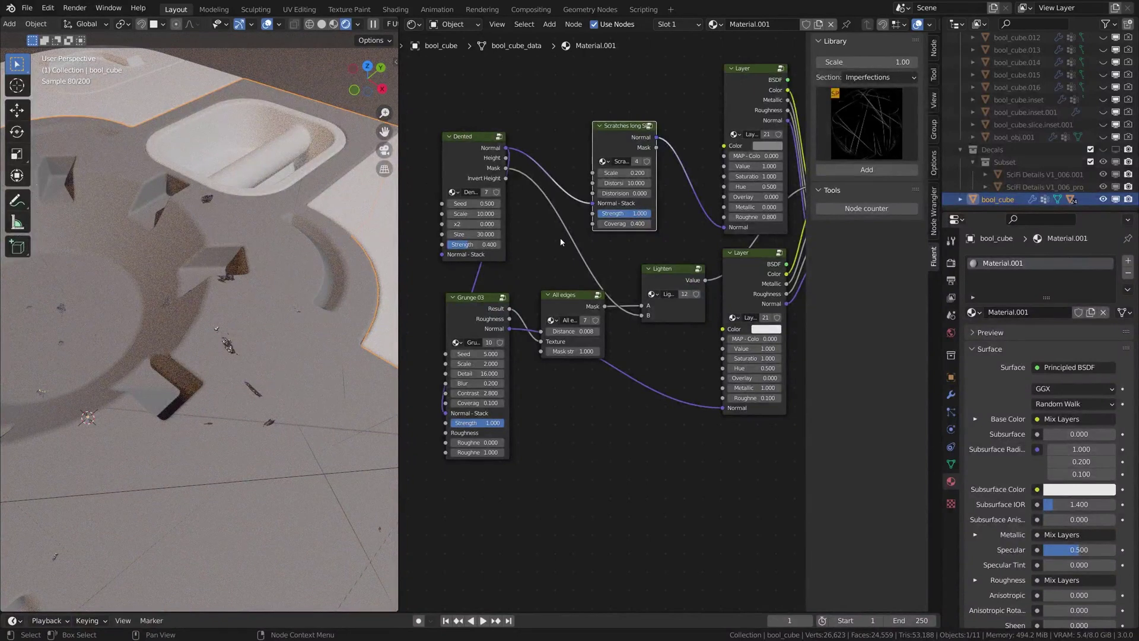
middle_drag(559, 238, 573, 231)
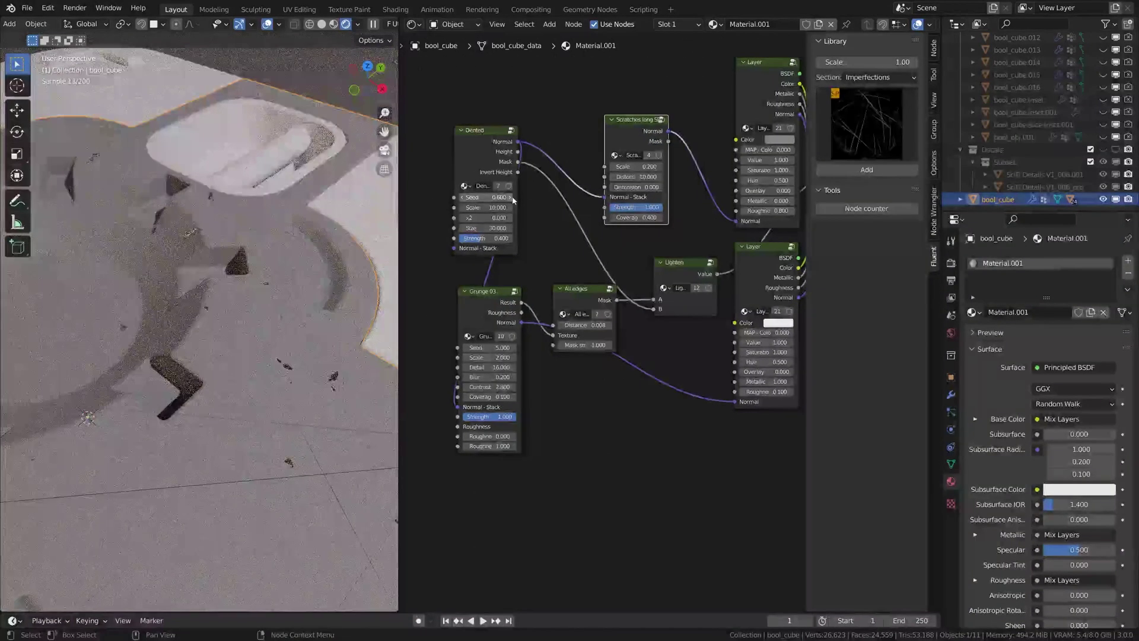
click(510, 196)
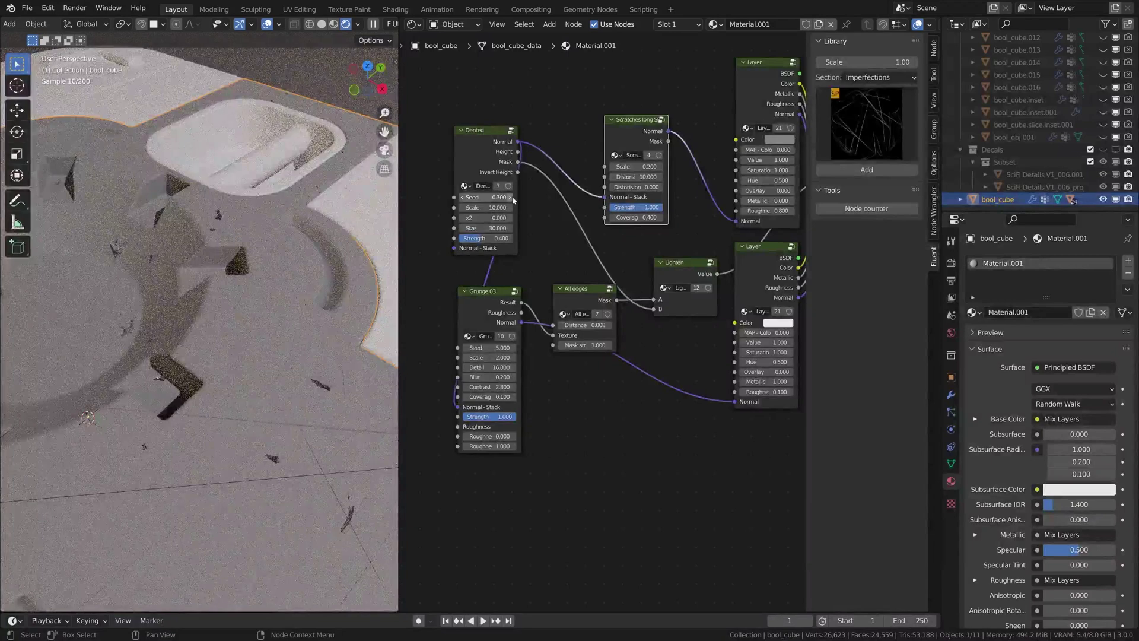
- Lower the Dented Strength to 0.200 and orbit around to inspect the subtler dents
middle_drag(196, 356, 243, 345)
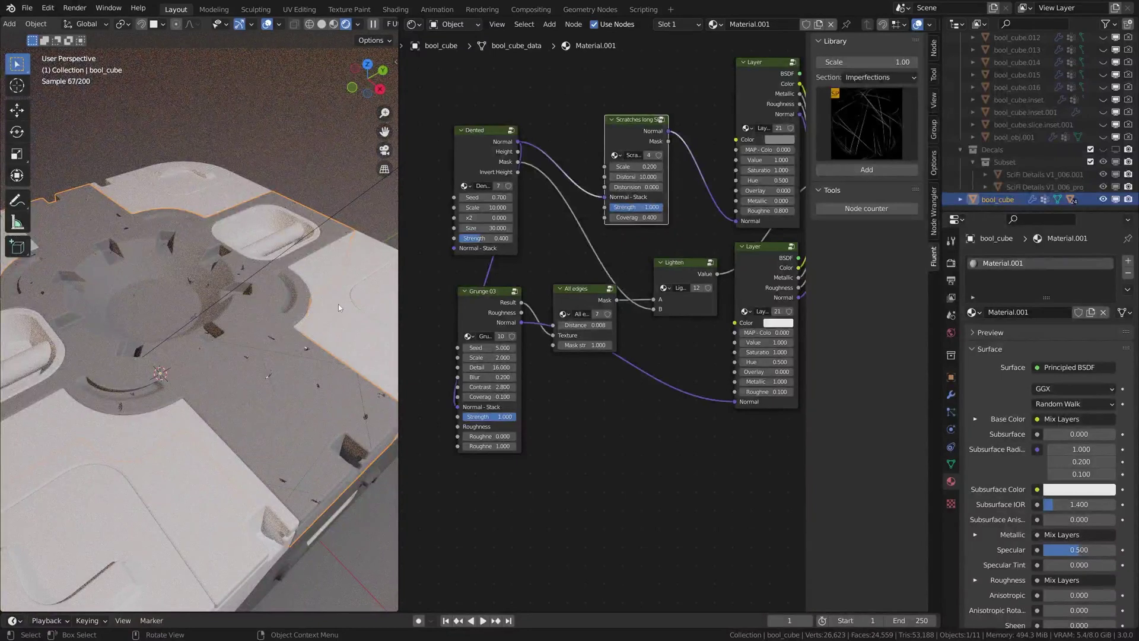
double_click(484, 238)
text(0.2)
key(Return)
scroll(247, 325, up, 3)
shift+middle_drag(282, 376, 224, 381)
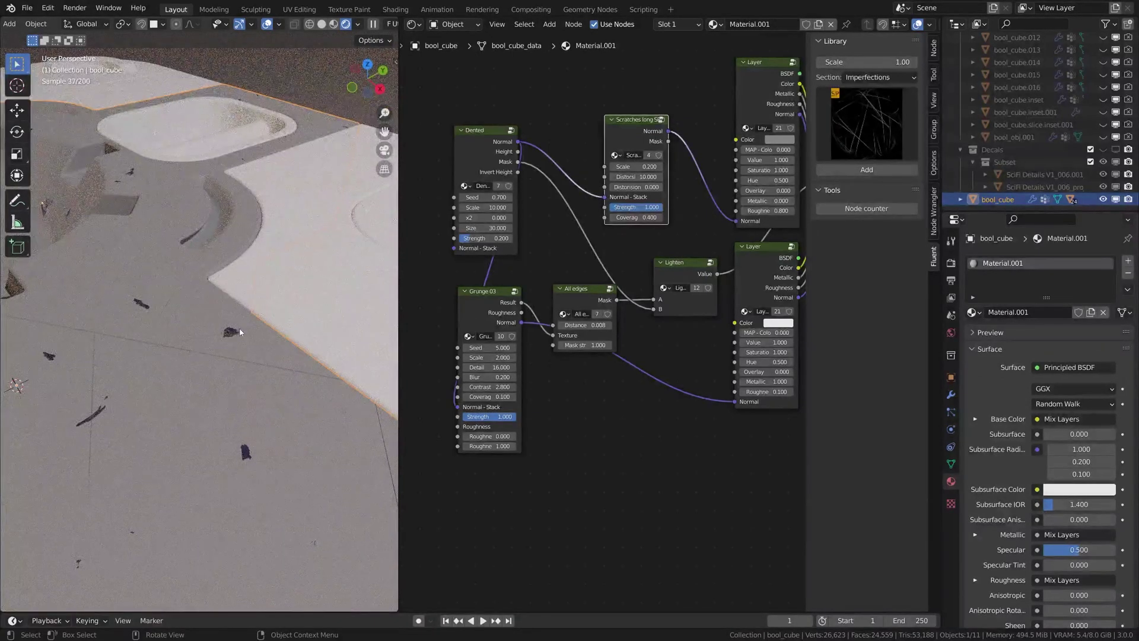
middle_drag(203, 341, 257, 354)
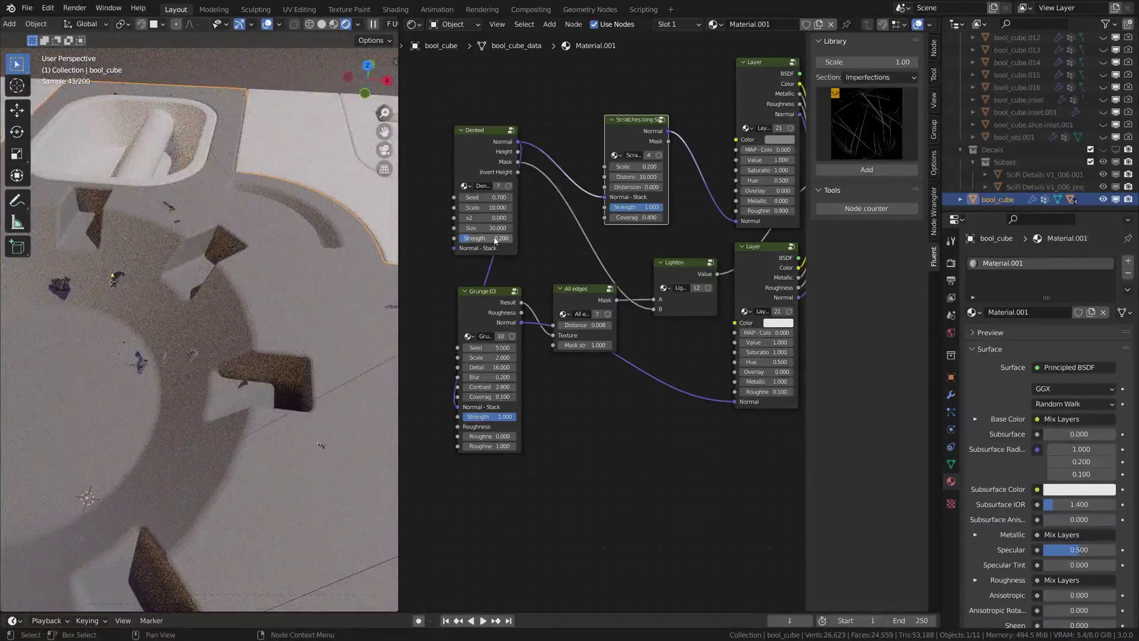
middle_drag(352, 408, 303, 400)
scroll(304, 401, down, 5)
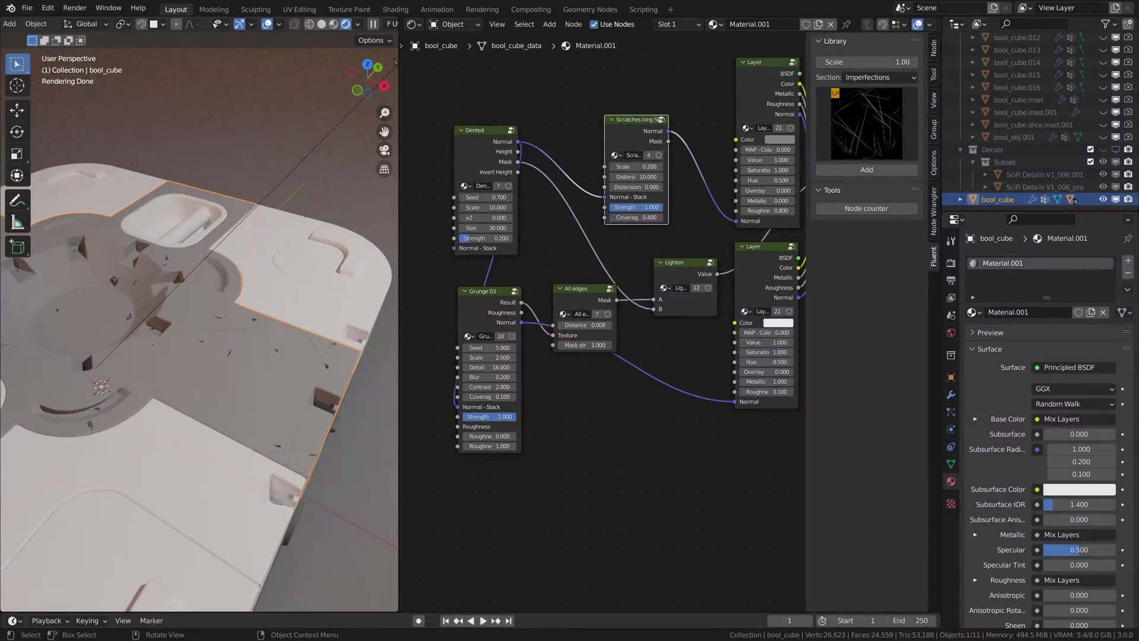
middle_drag(202, 379, 228, 260)
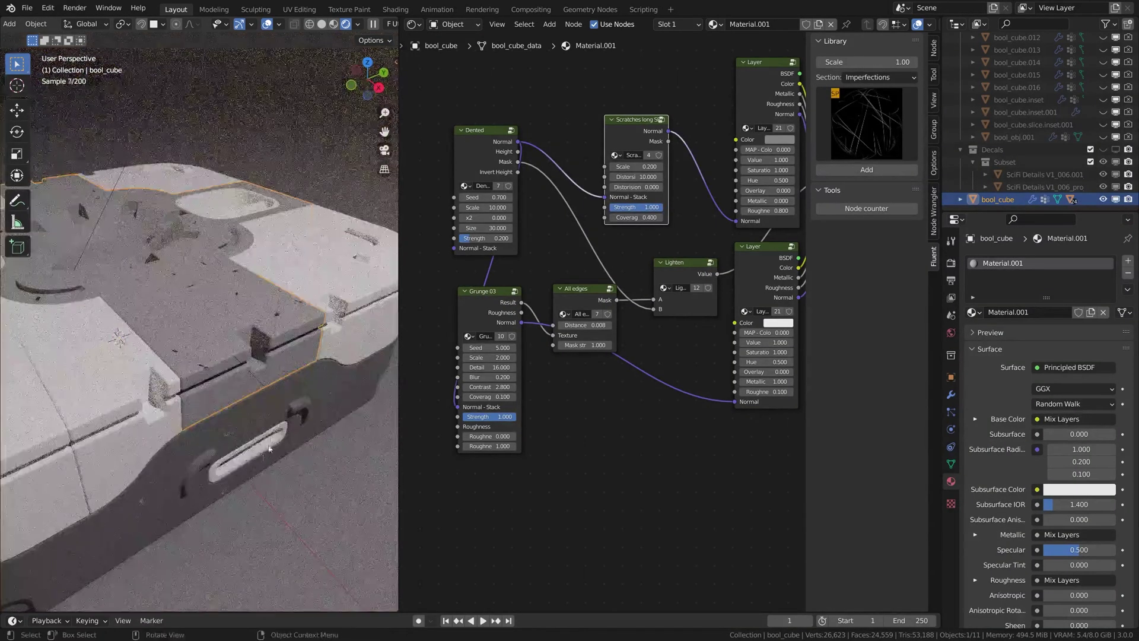
- Select the bool_cube.slice piece, then bool_cube again to compare their materials
click(257, 410)
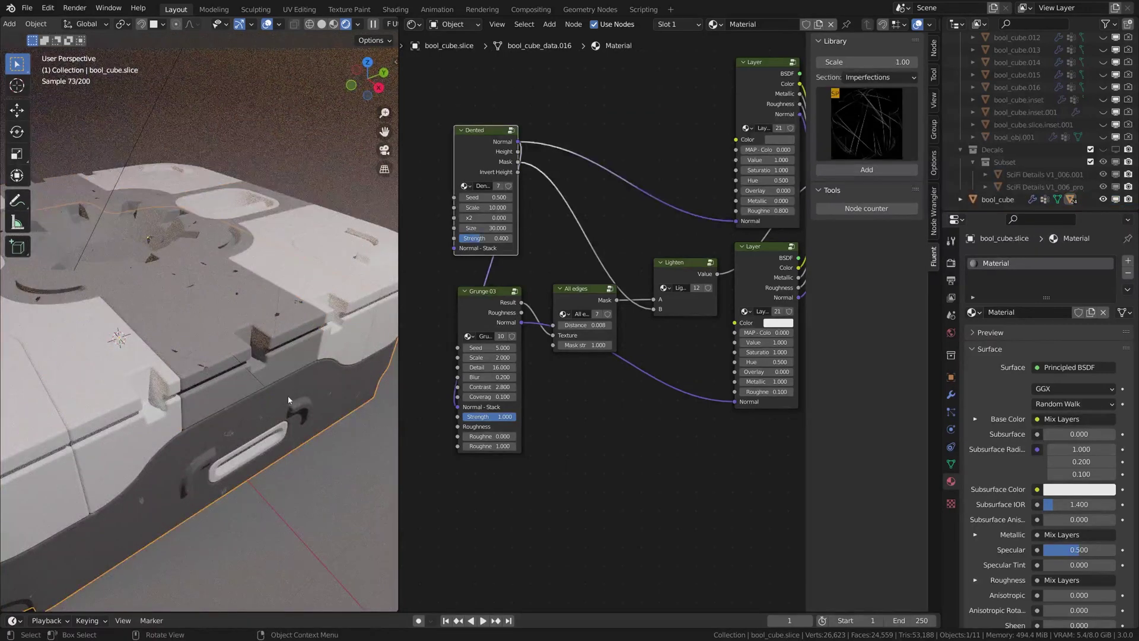
click(220, 300)
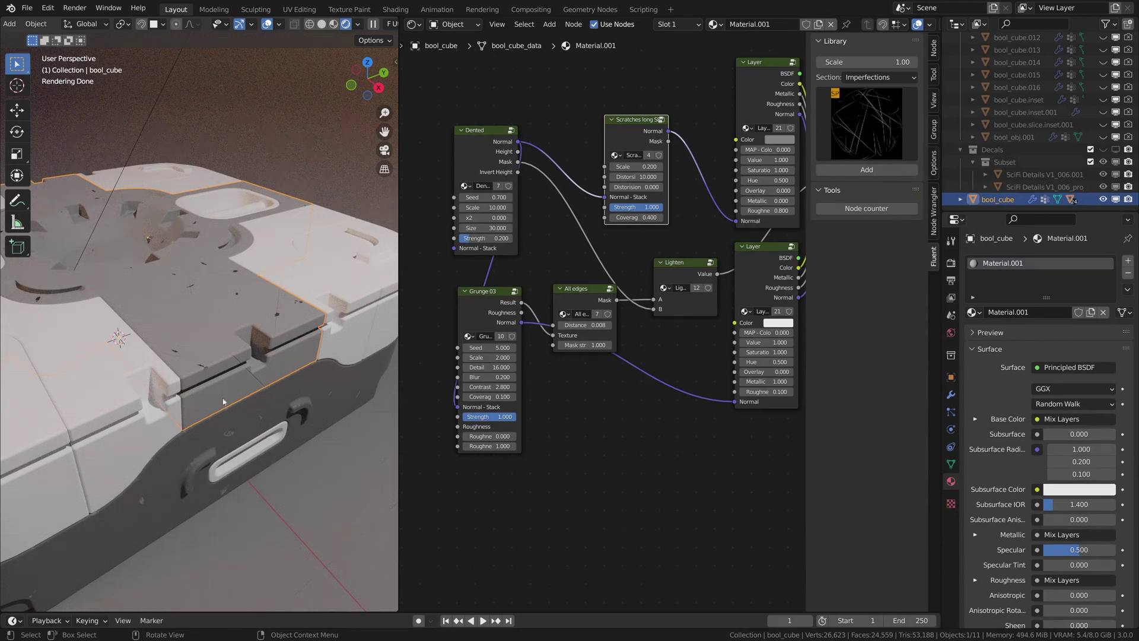
shift+middle_drag(265, 273, 271, 304)
middle_drag(706, 398, 454, 408)
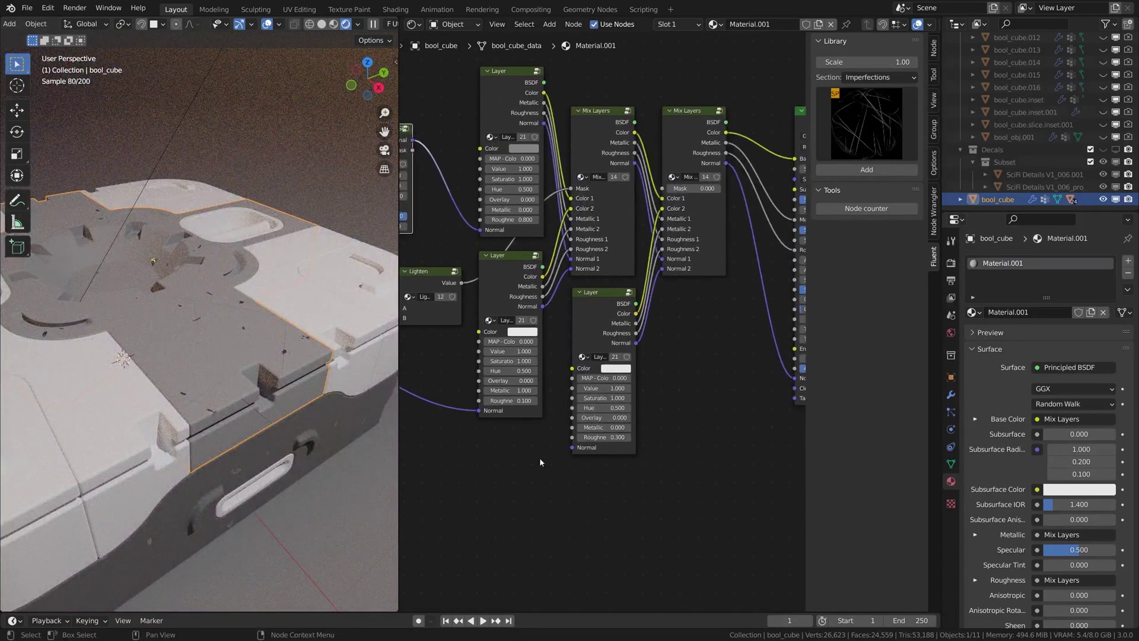
- Add a Dust imperfection node and use it as the second Mix Layers mask
click(866, 78)
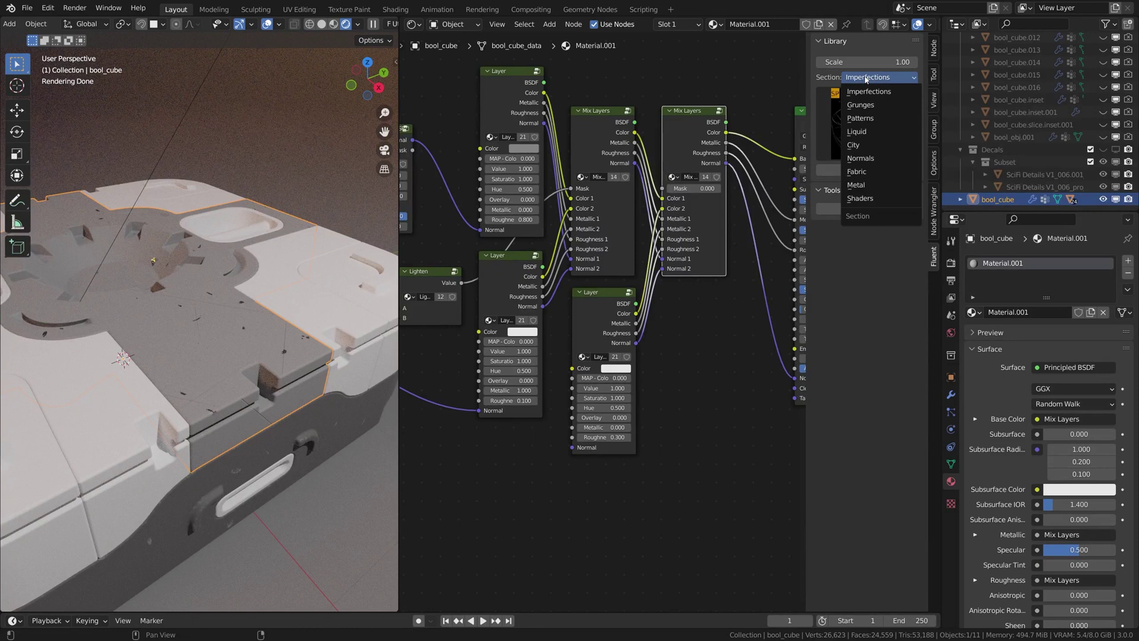
click(866, 79)
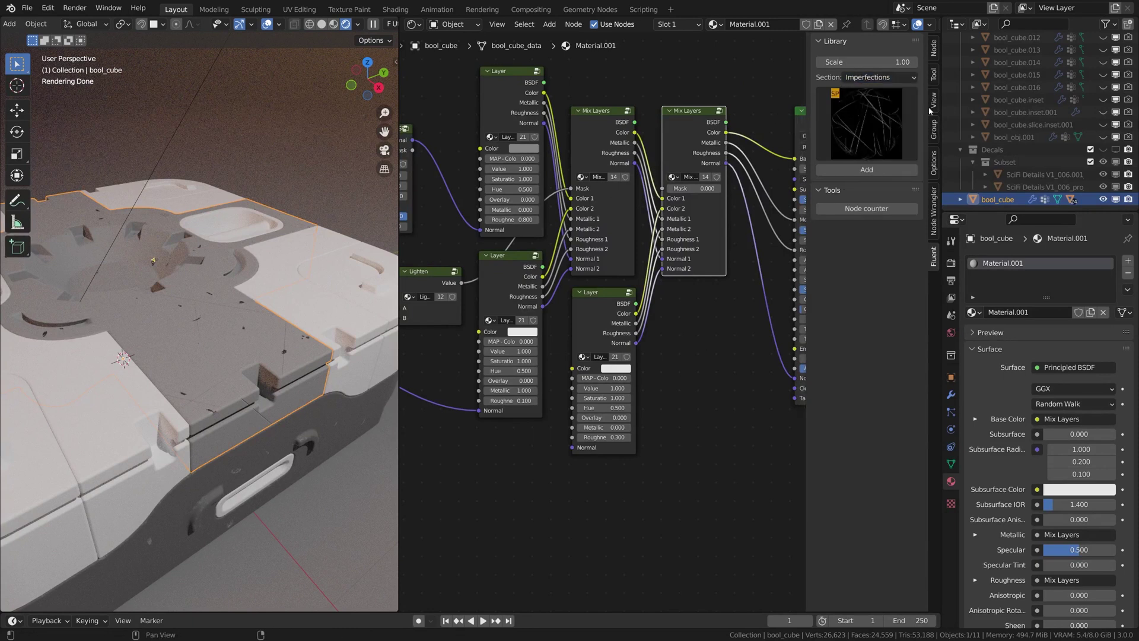
click(888, 114)
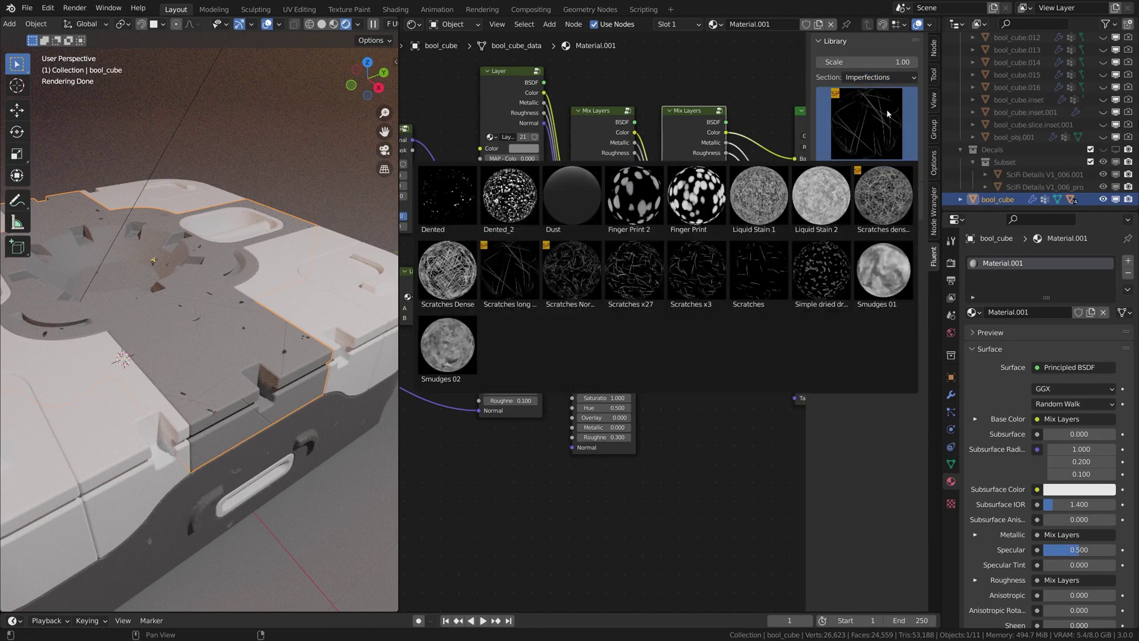
click(832, 119)
click(833, 119)
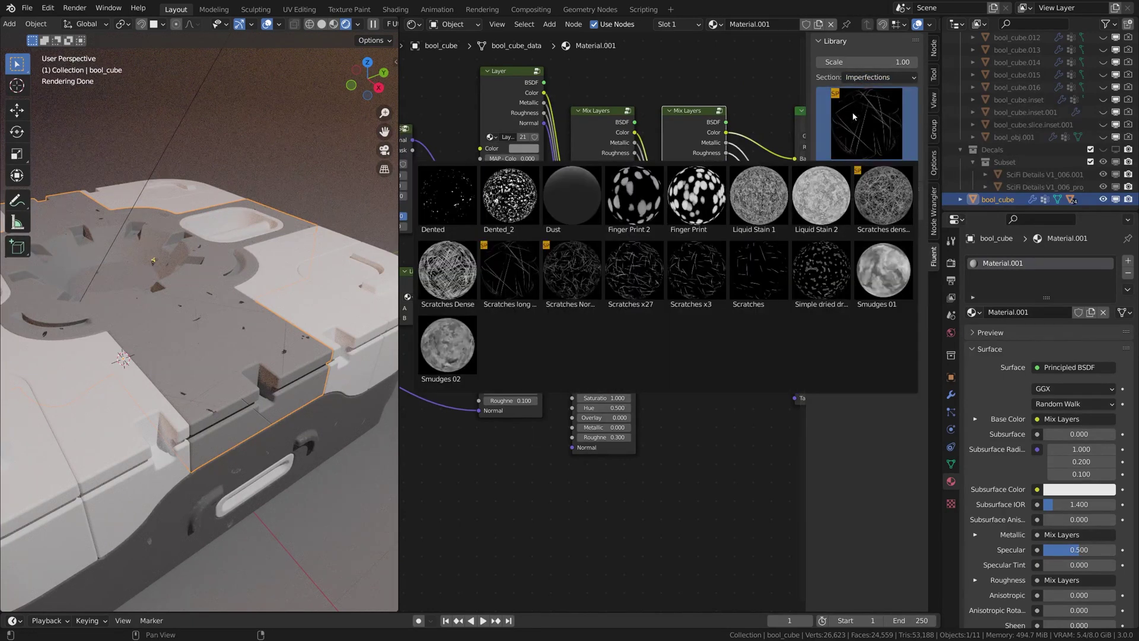
click(562, 199)
click(867, 170)
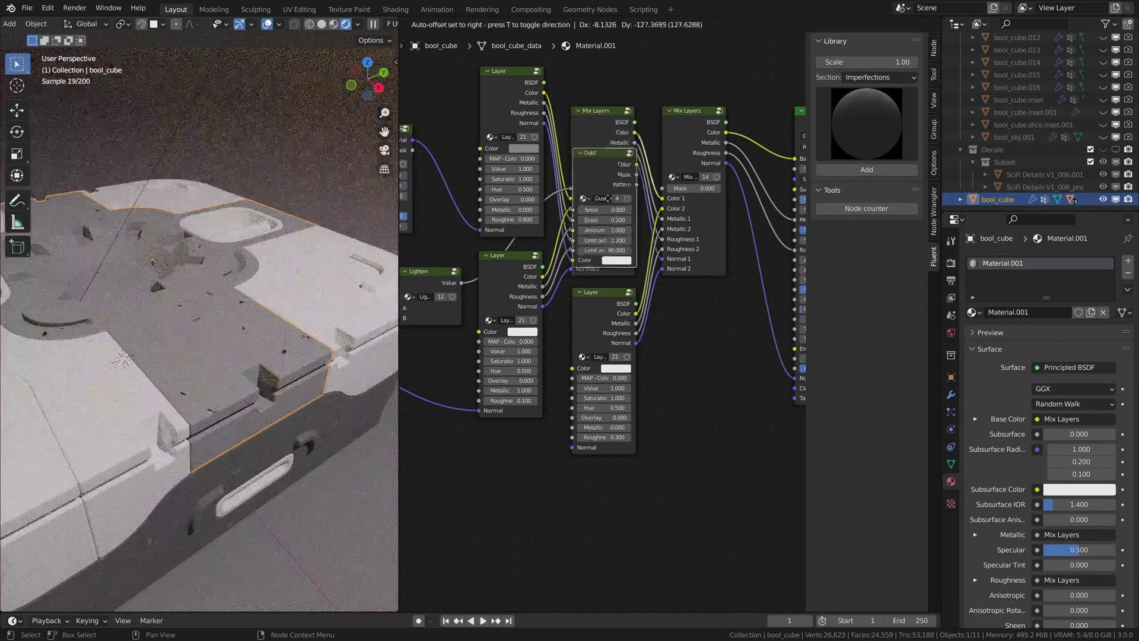
click(513, 458)
drag(544, 466, 664, 191)
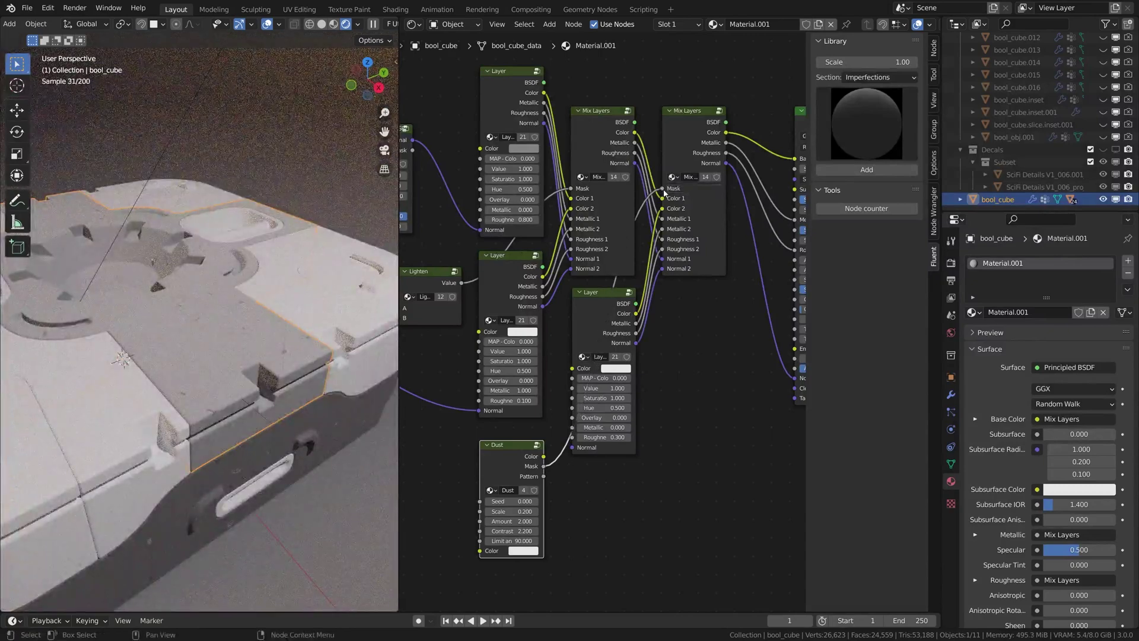
scroll(241, 479, up, 4)
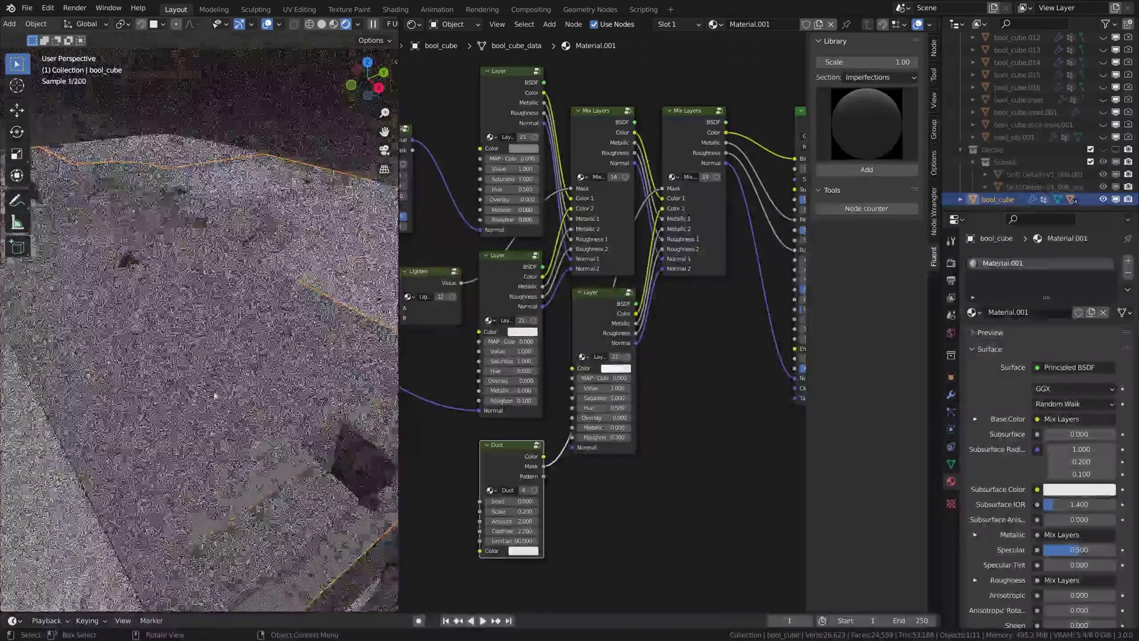
- Darken the upper layer's colour Value from 0.229 to about 0.016 and orbit to check the panels
middle_drag(204, 468, 192, 423)
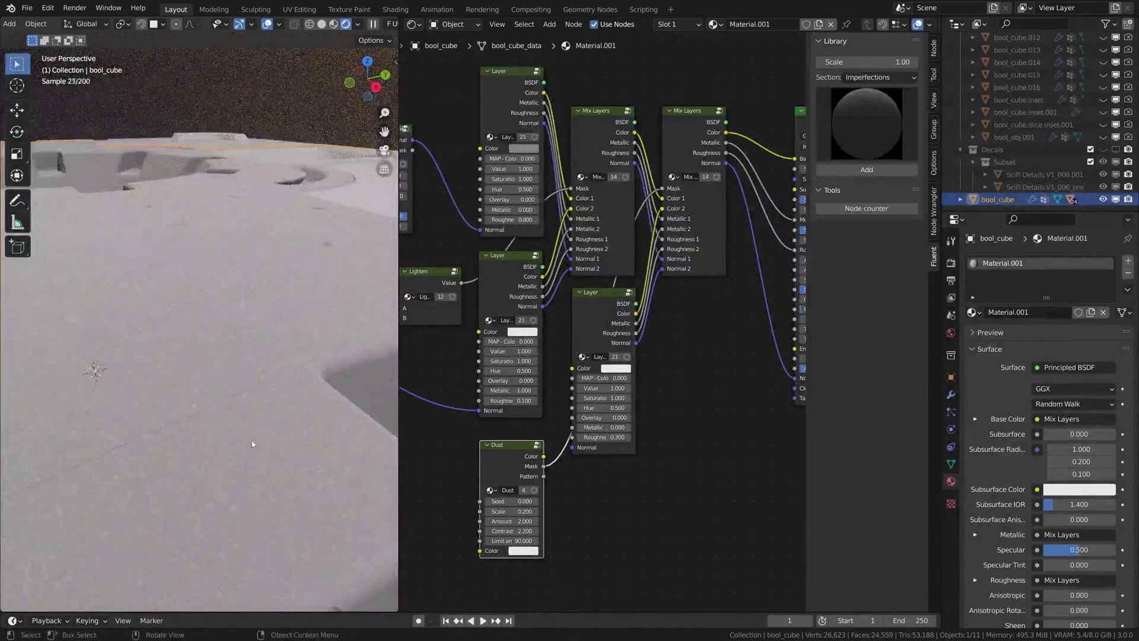
middle_drag(271, 406, 167, 455)
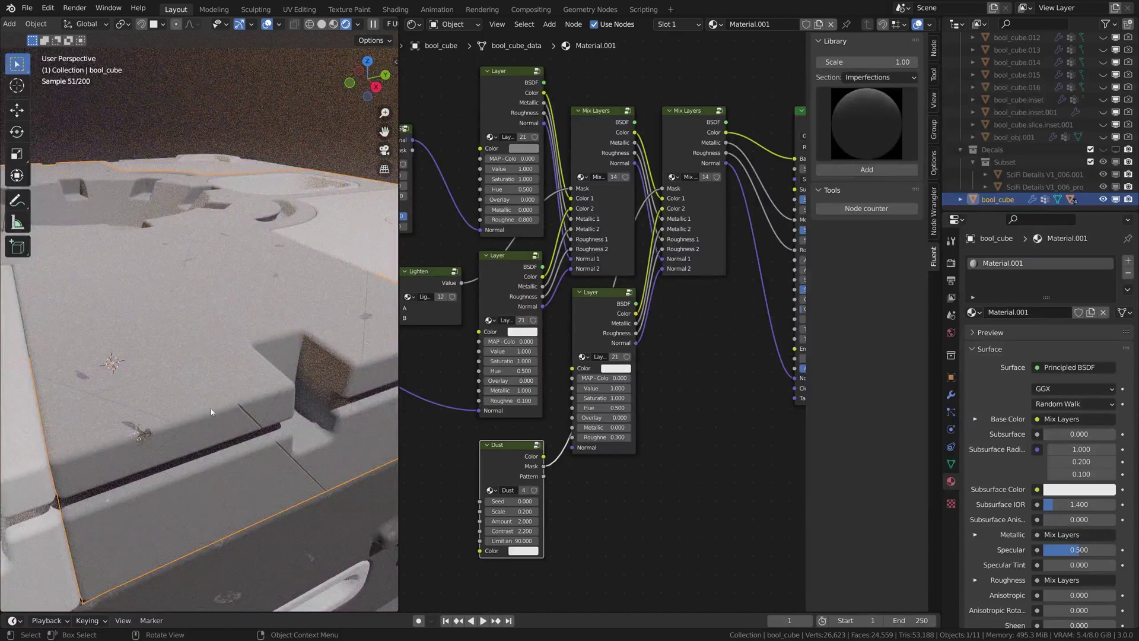
scroll(272, 445, down, 5)
middle_drag(272, 445, 261, 463)
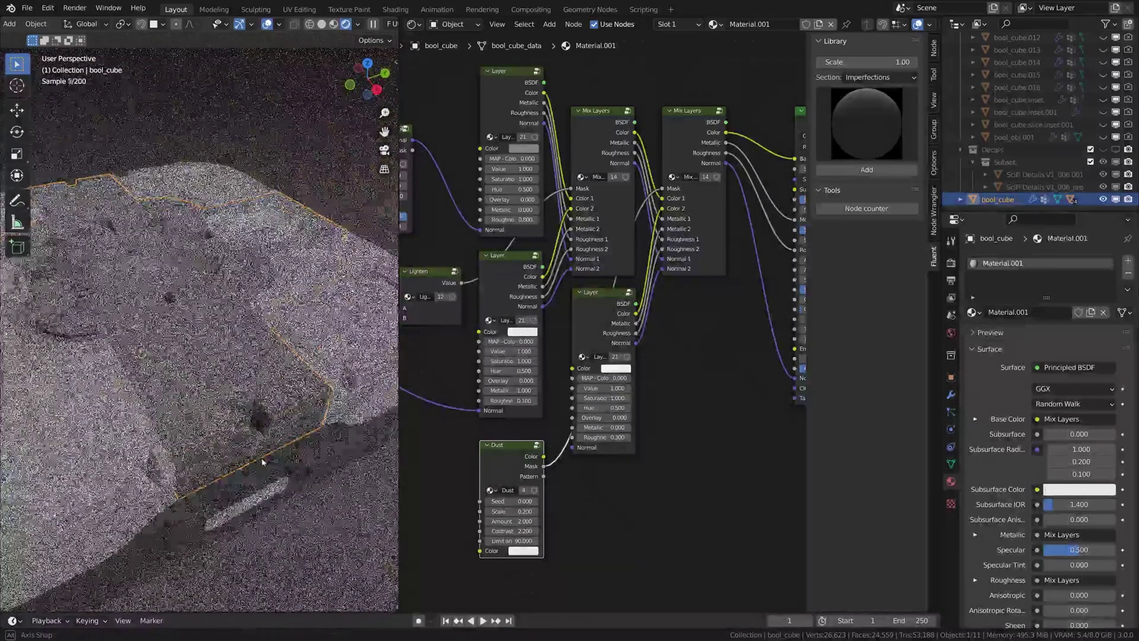
click(535, 148)
drag(590, 64, 590, 74)
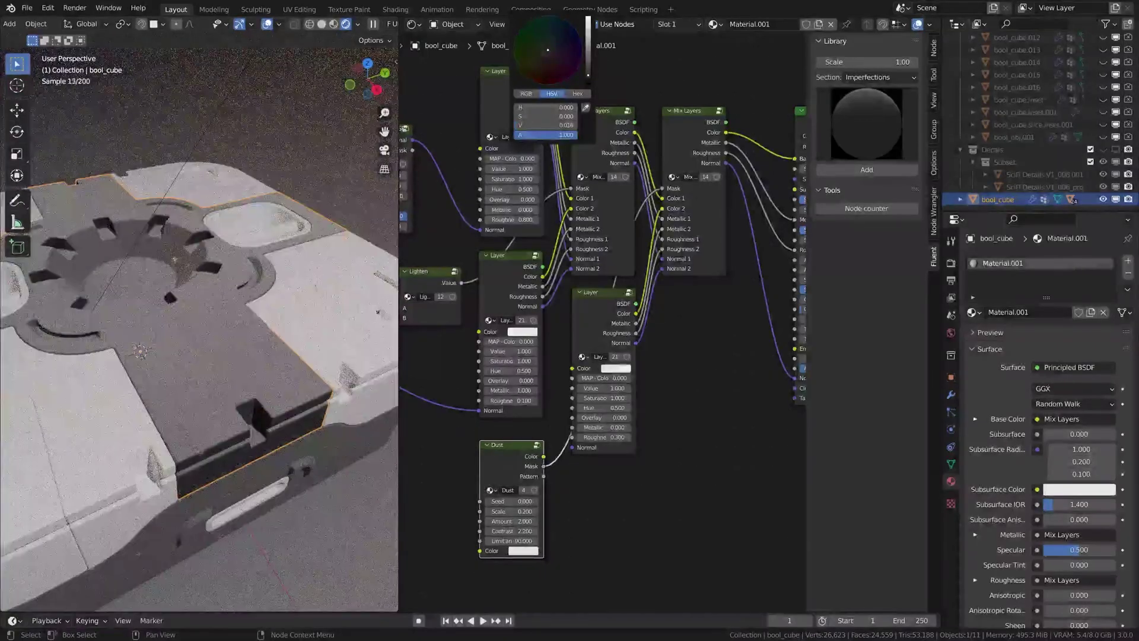
middle_drag(210, 326, 284, 376)
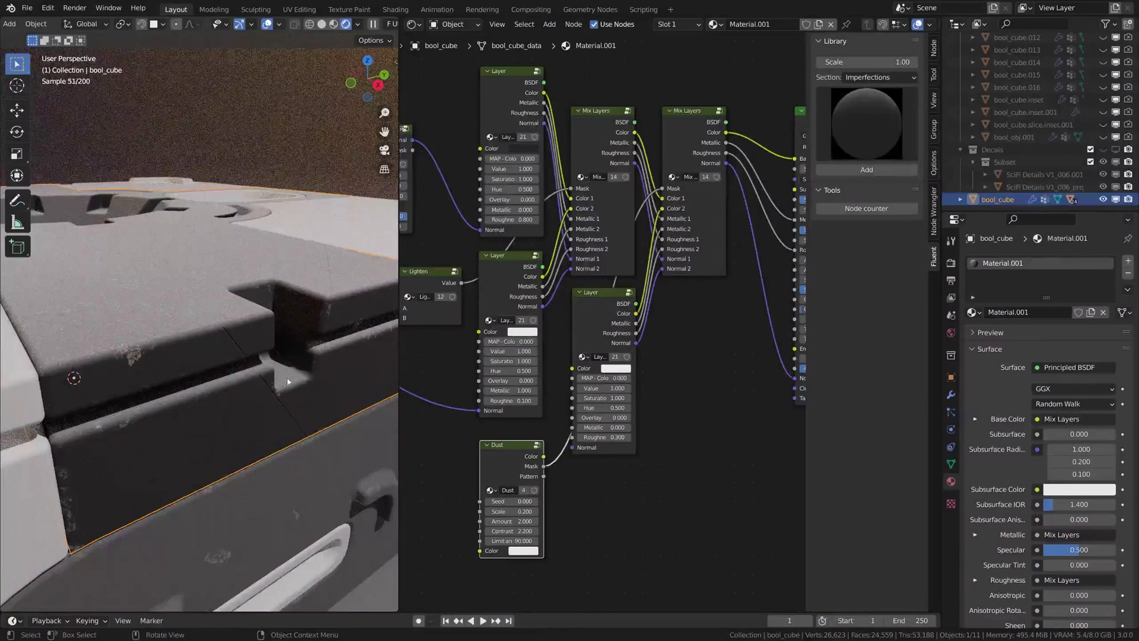
middle_drag(293, 364, 252, 395)
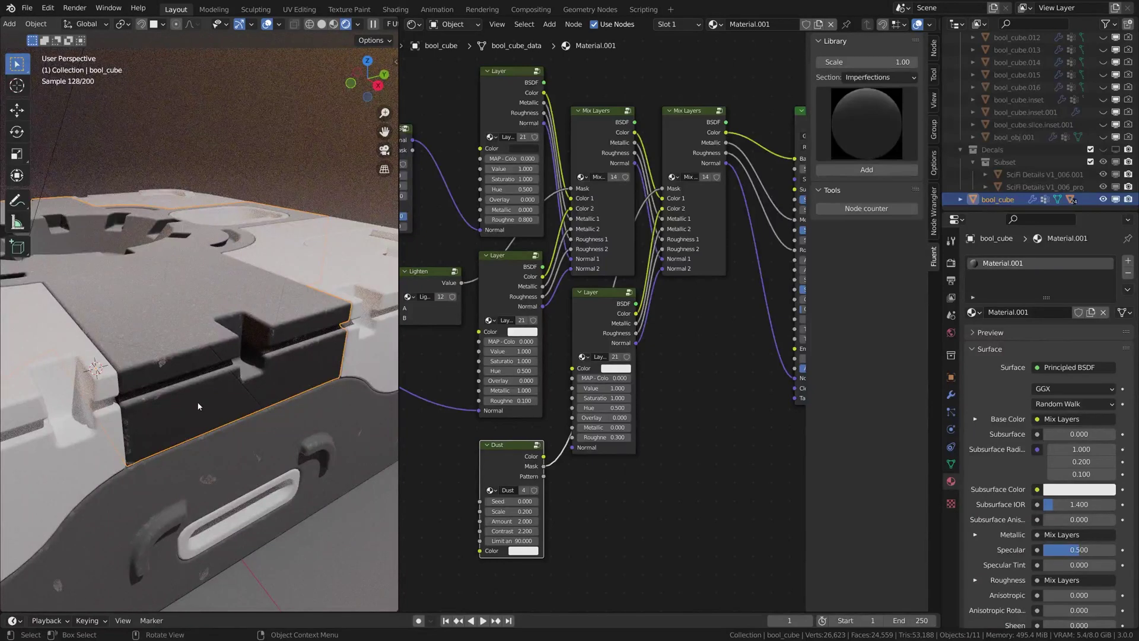
middle_drag(198, 407, 237, 458)
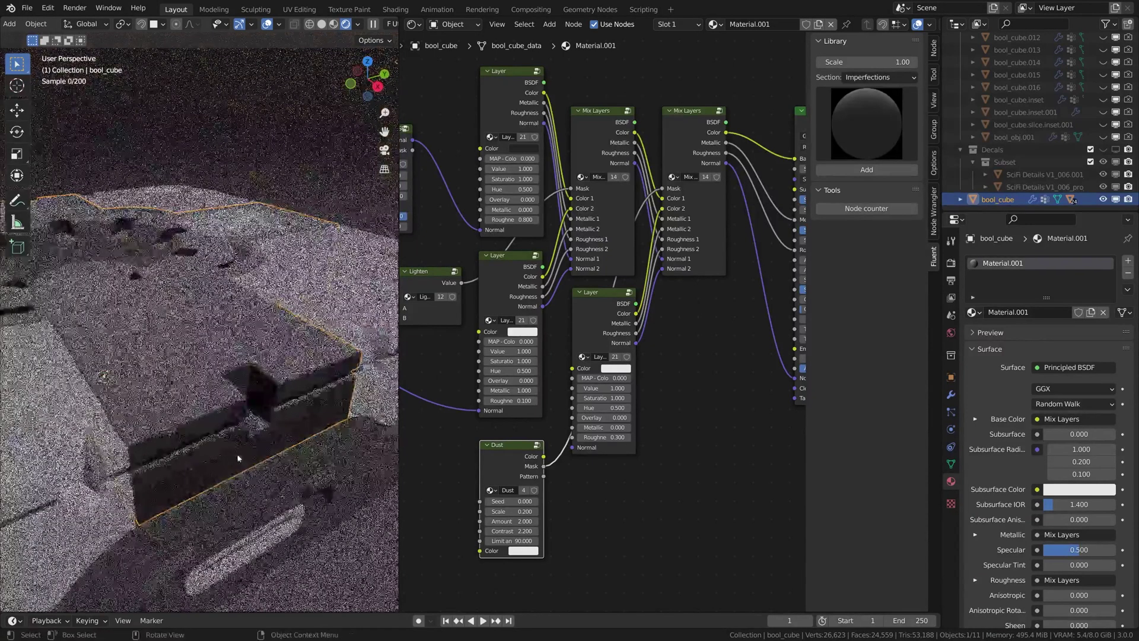
middle_drag(570, 475, 705, 312)
scroll(661, 363, up, 3)
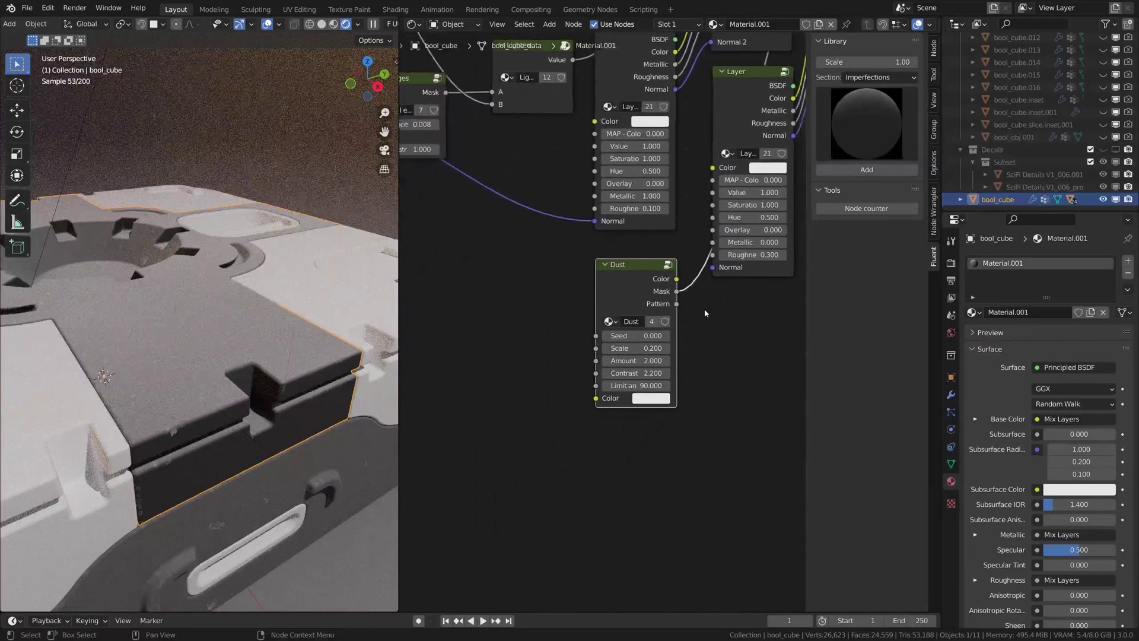
scroll(605, 325, up, 1)
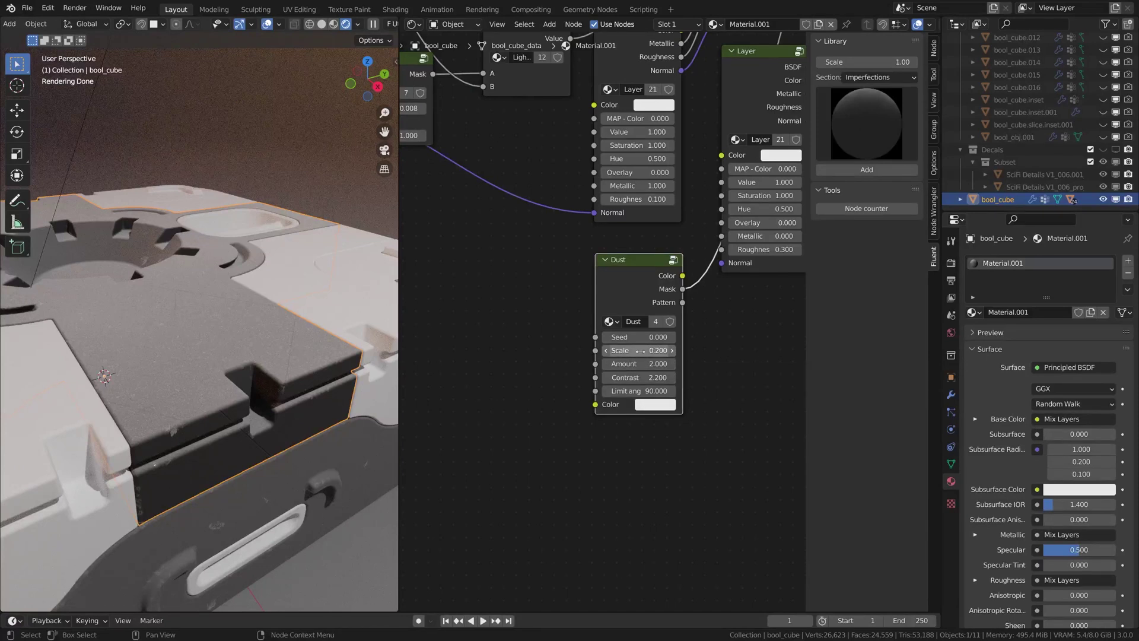
scroll(177, 408, up, 3)
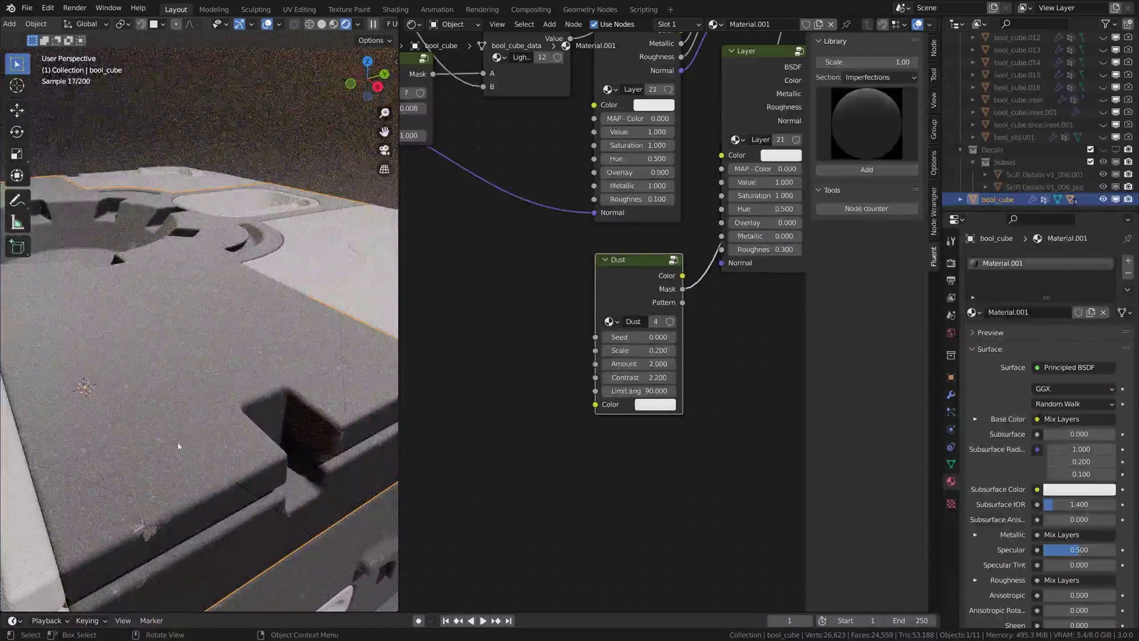
scroll(123, 460, up, 2)
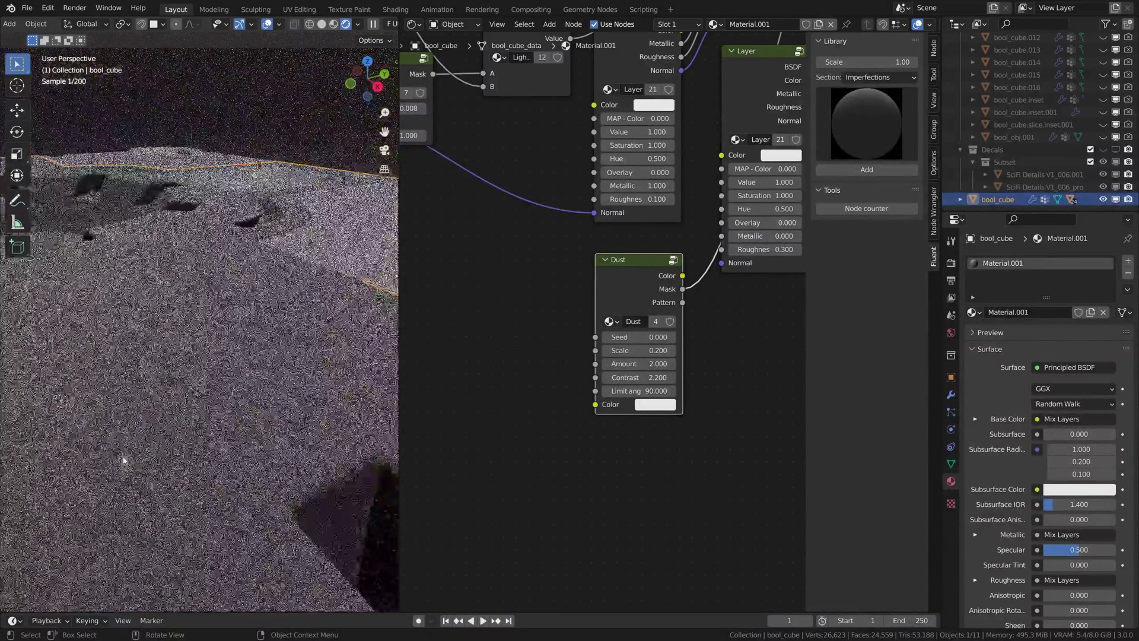
scroll(124, 459, up, 3)
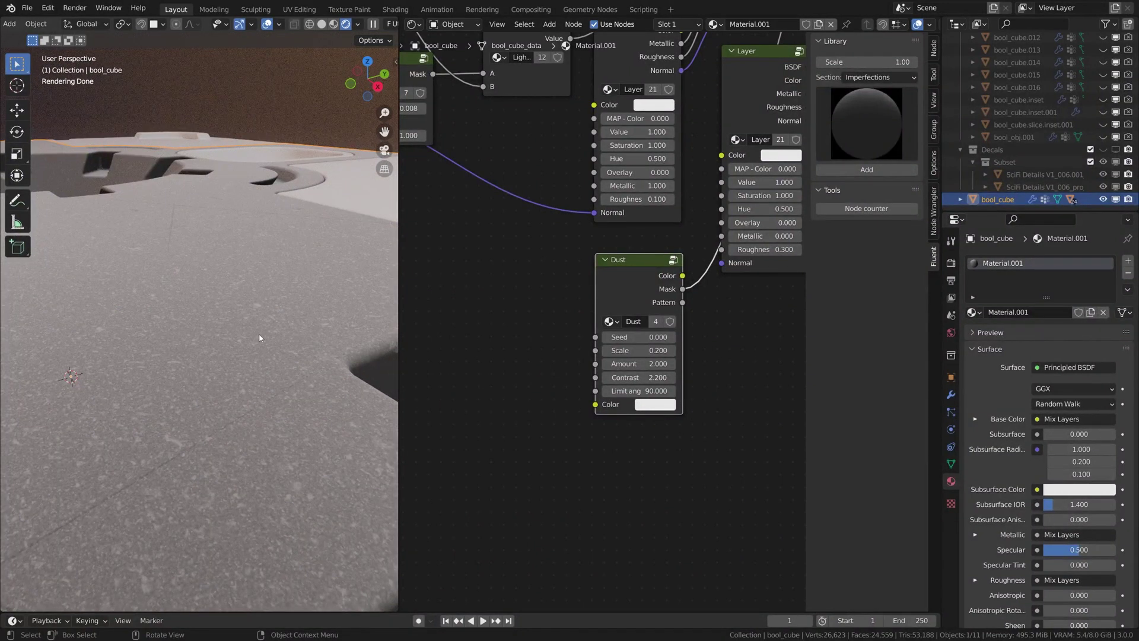
scroll(259, 338, down, 4)
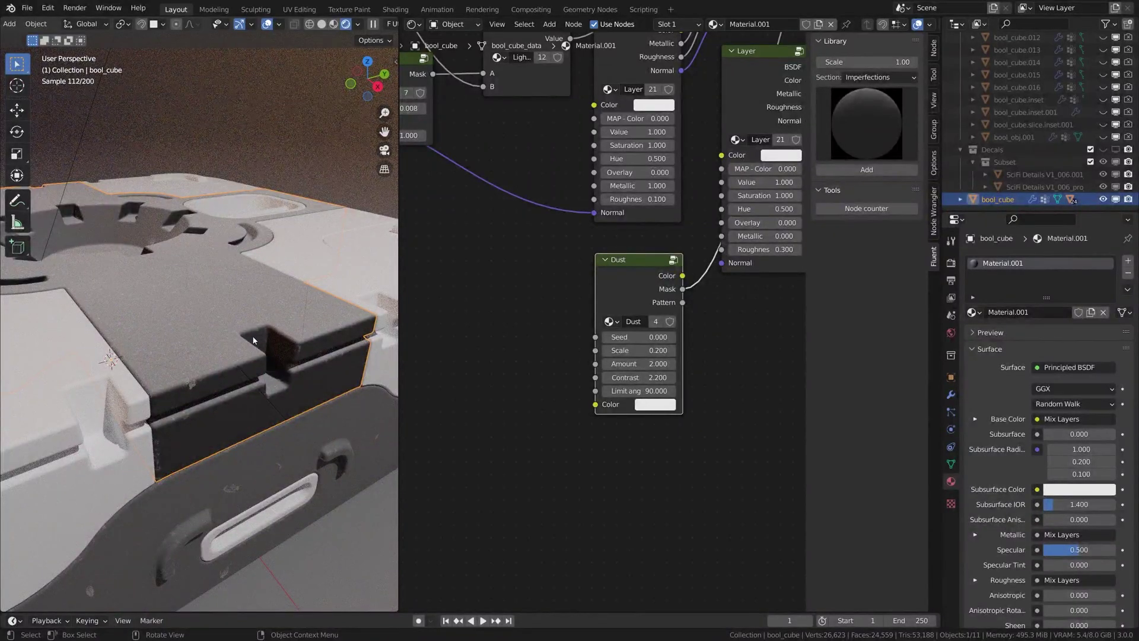
scroll(253, 339, down, 3)
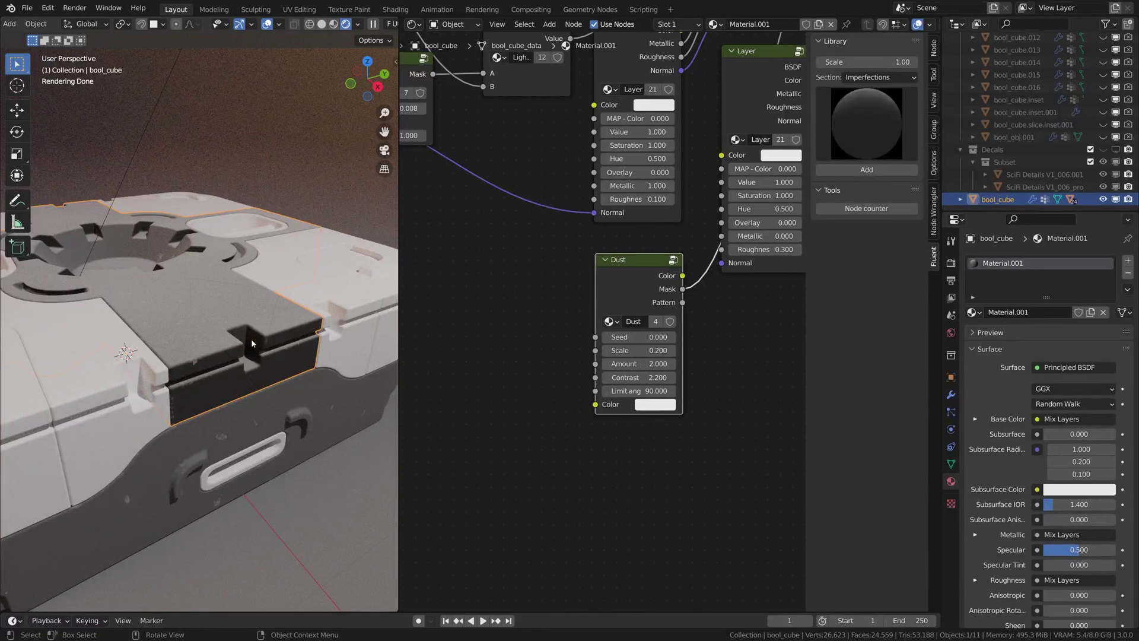
mouse_move(182, 329)
middle_down()
mouse_move(176, 339)
mouse_move(174, 328)
middle_up()
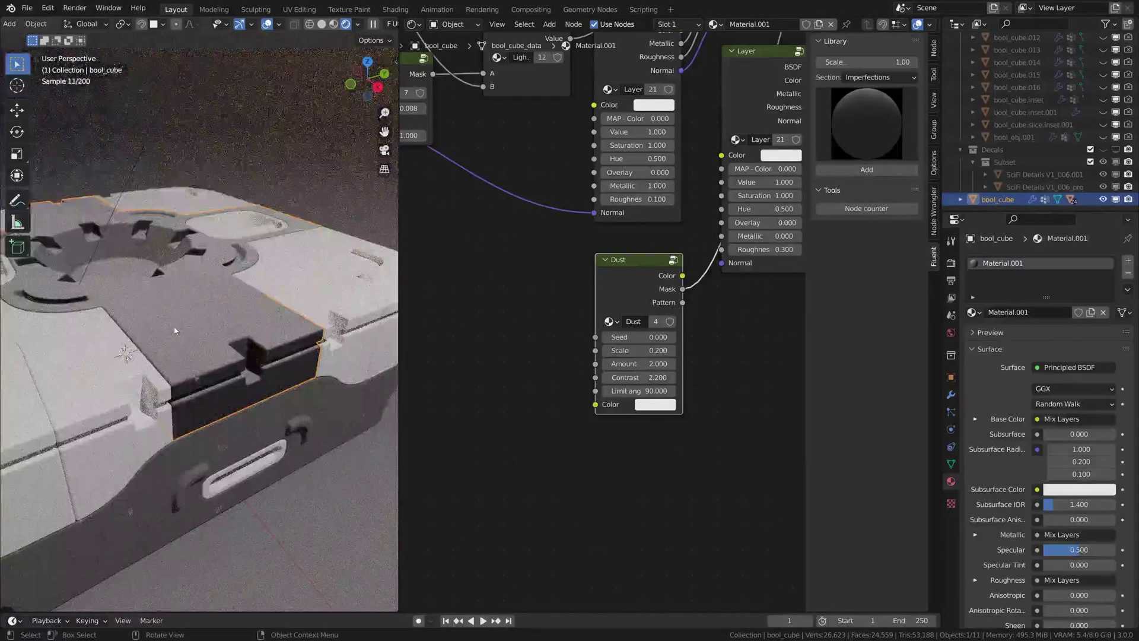
- Apply the box's rotation with Ctrl+A, then orbit to review the dusty panels
key(ctrl+a)
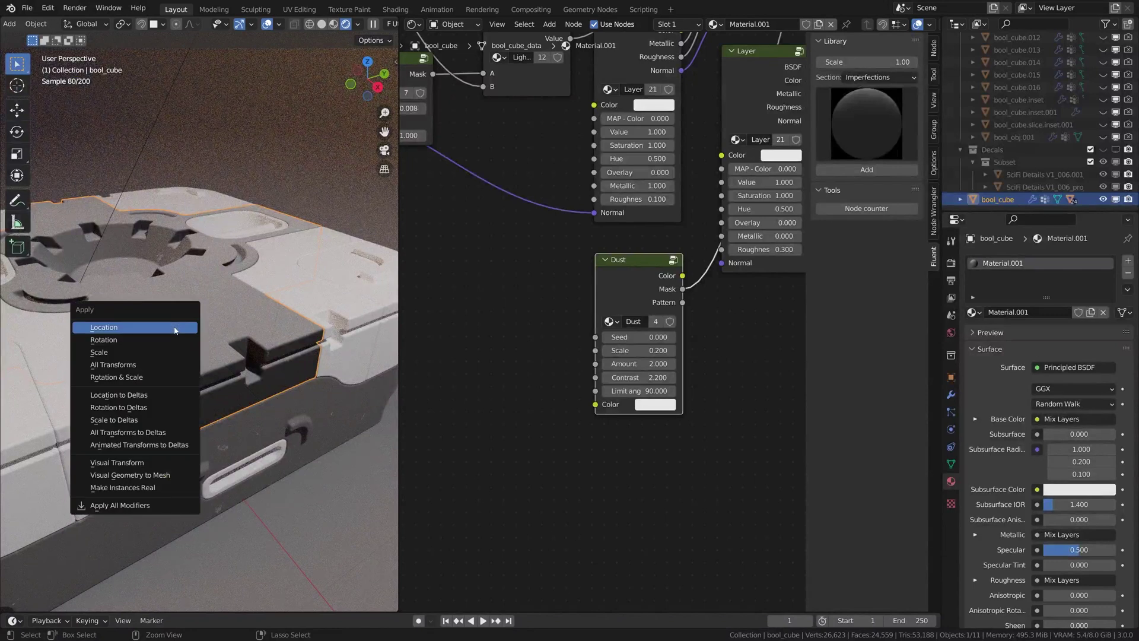
click(128, 340)
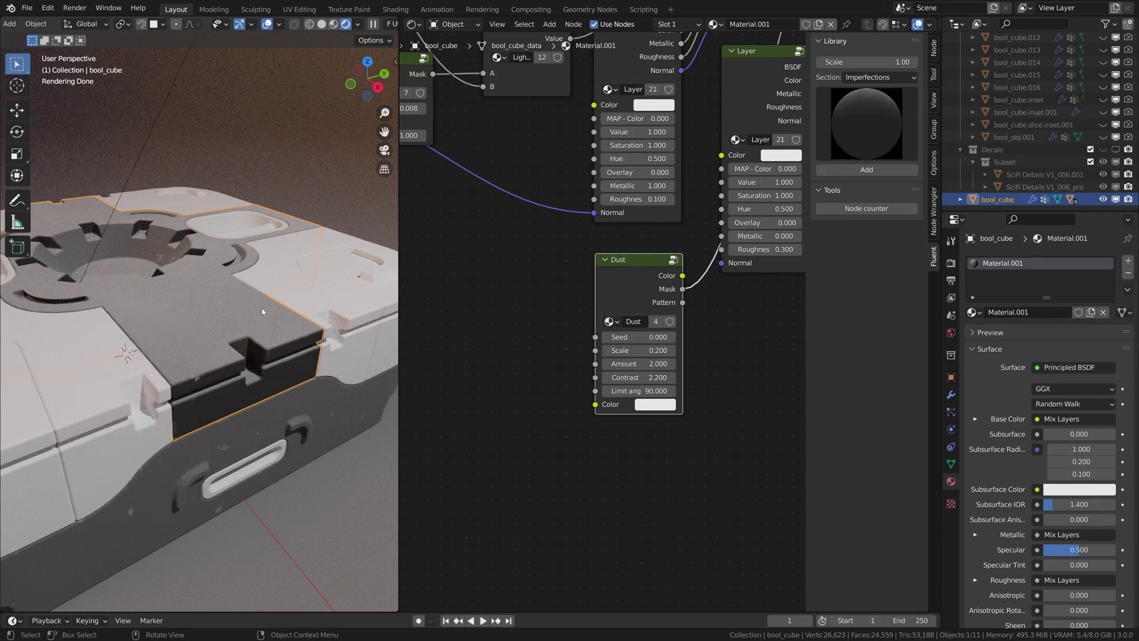
shift+middle_drag(263, 311, 275, 323)
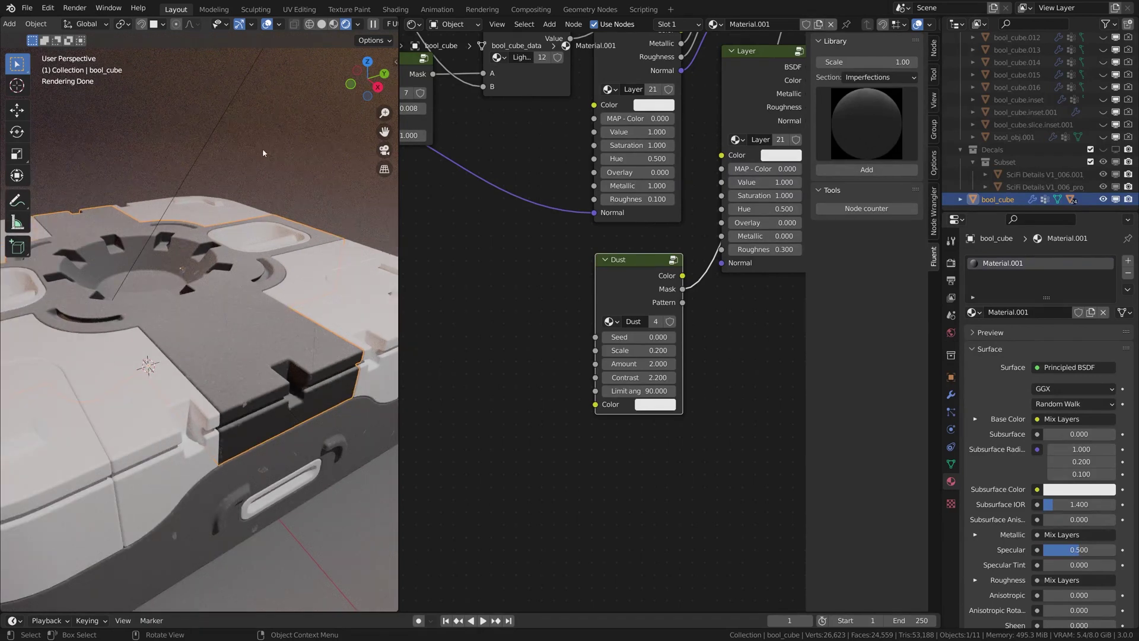
middle_drag(265, 360, 241, 350)
scroll(241, 351, up, 4)
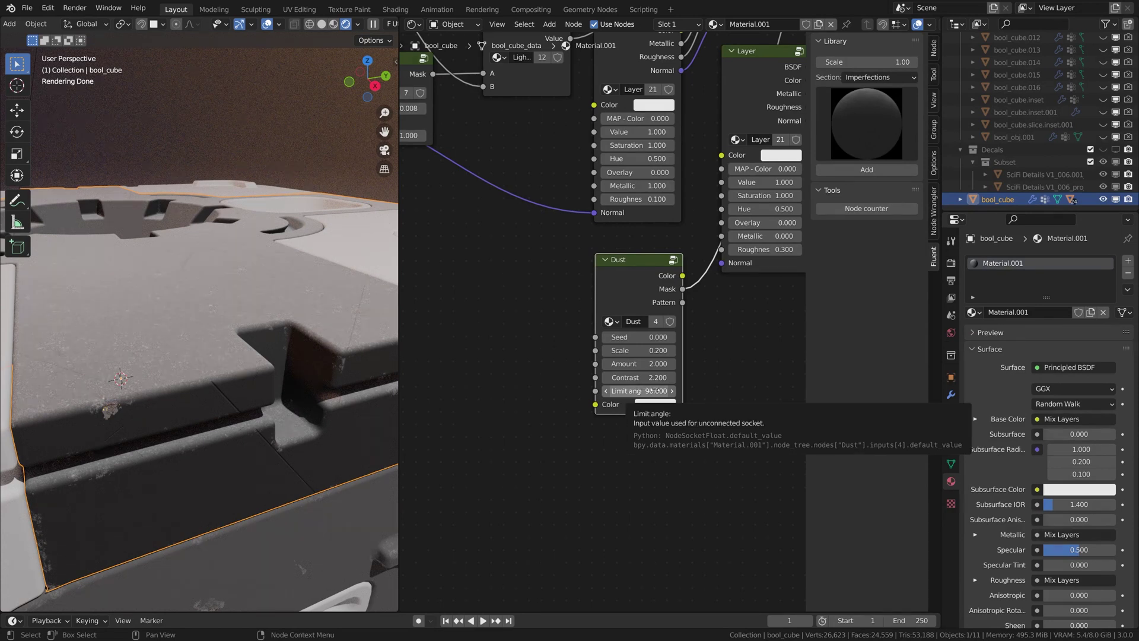
- Drag the Dust node's Limit angle down from 90 to 72.9, orbiting to check dust coverage
drag(651, 391, 621, 392)
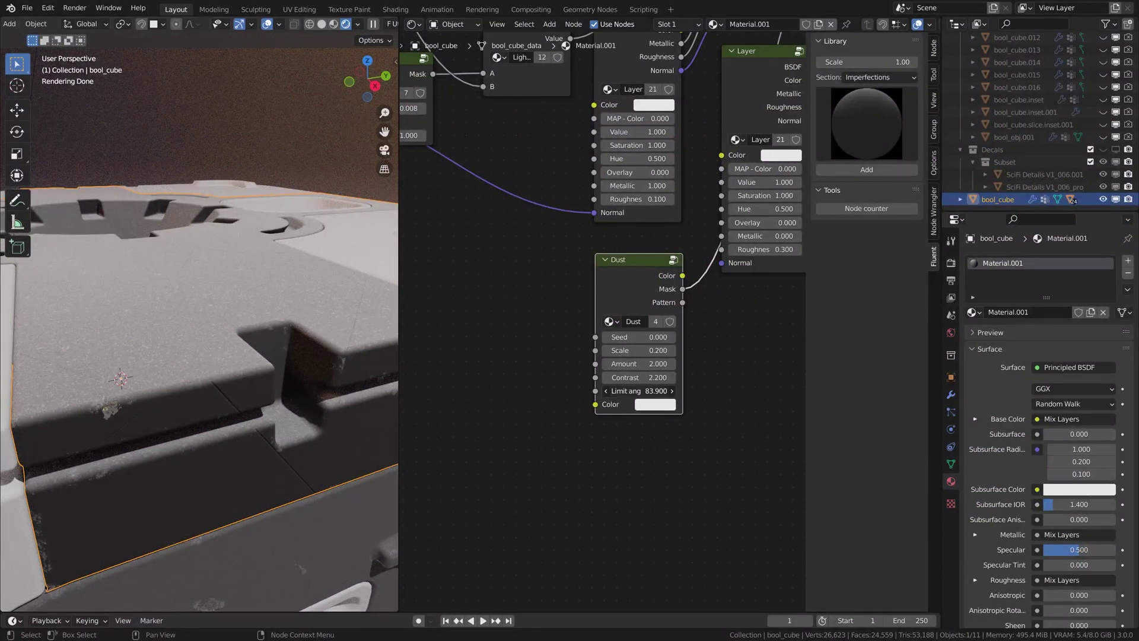
drag(637, 391, 623, 390)
scroll(257, 392, down, 5)
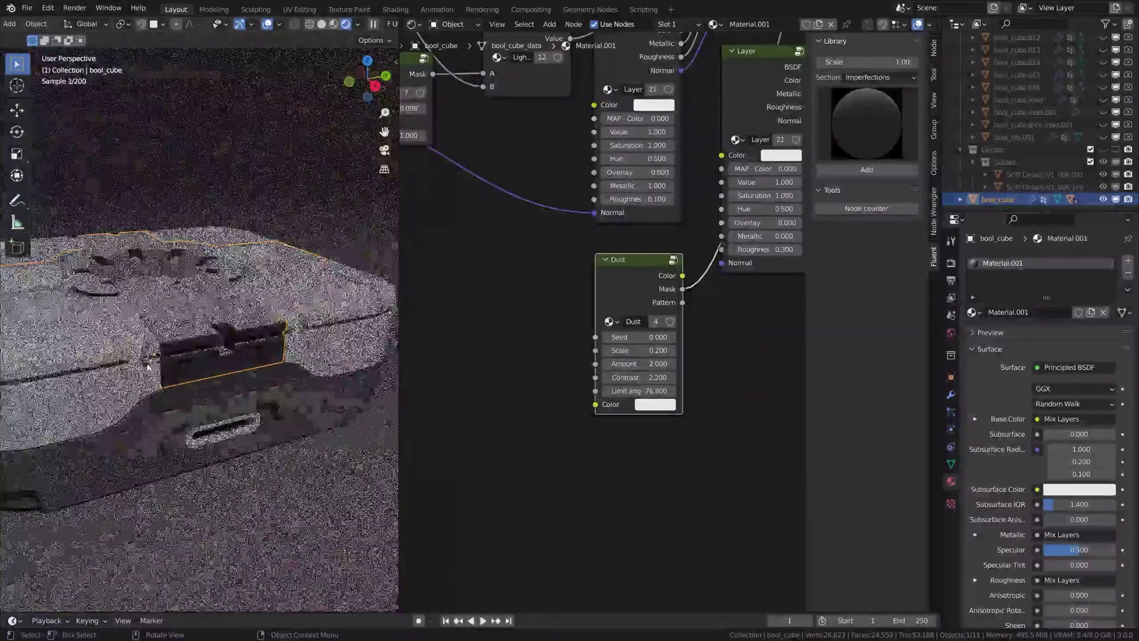
middle_drag(186, 346, 232, 354)
scroll(205, 358, up, 4)
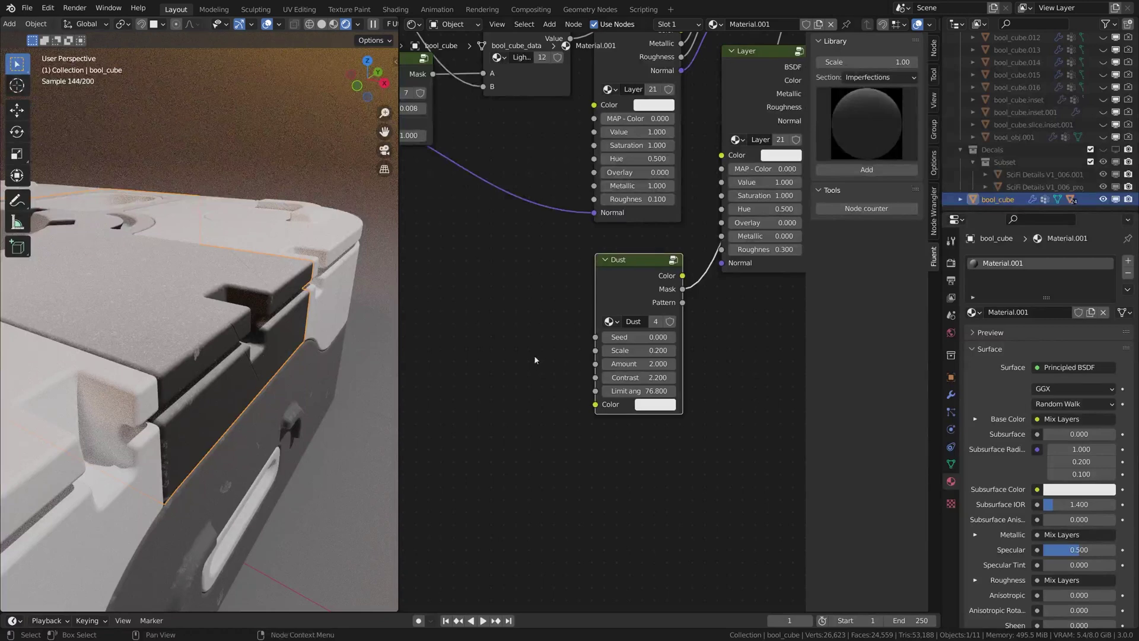
drag(638, 391, 623, 391)
middle_drag(333, 349, 322, 361)
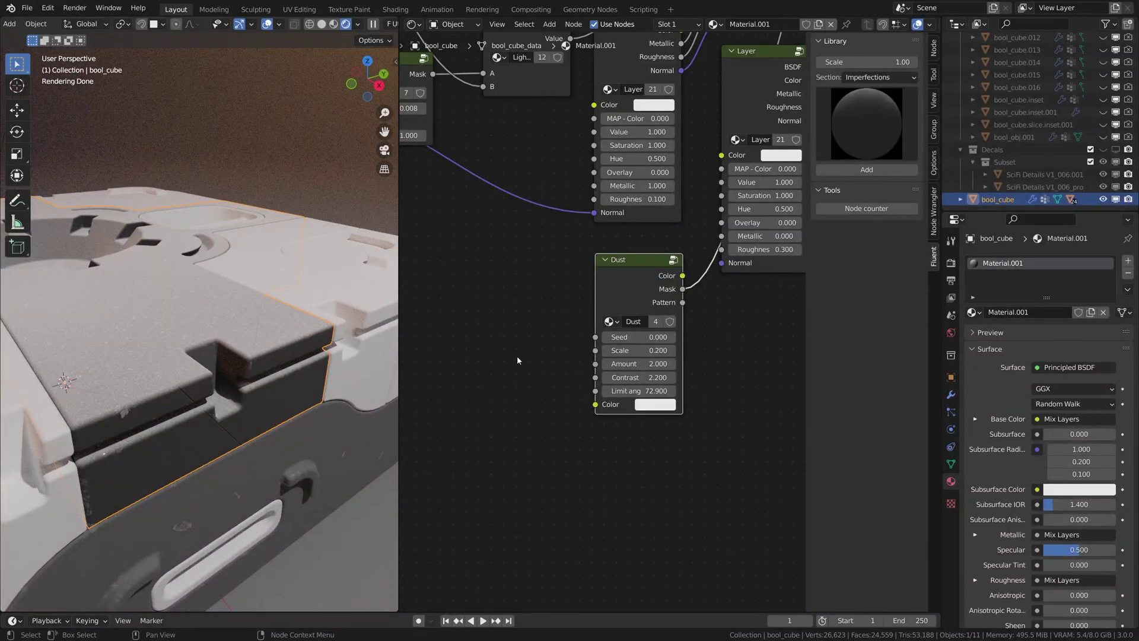
middle_drag(295, 379, 319, 486)
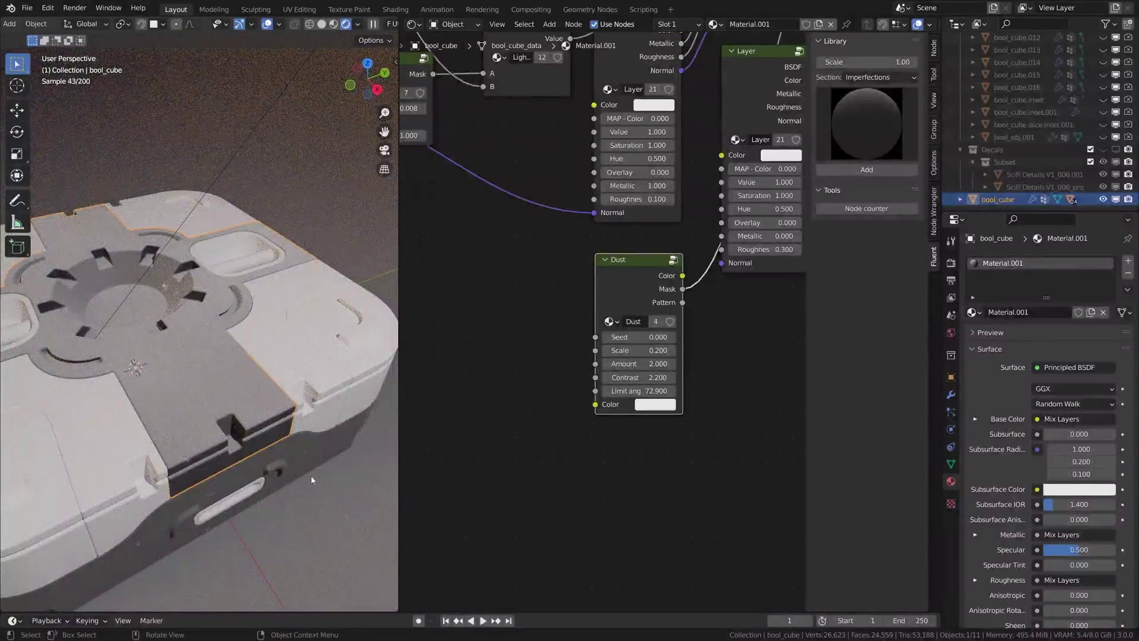
- Assign Material.001 to the bool_cube.slice.001 piece
click(281, 347)
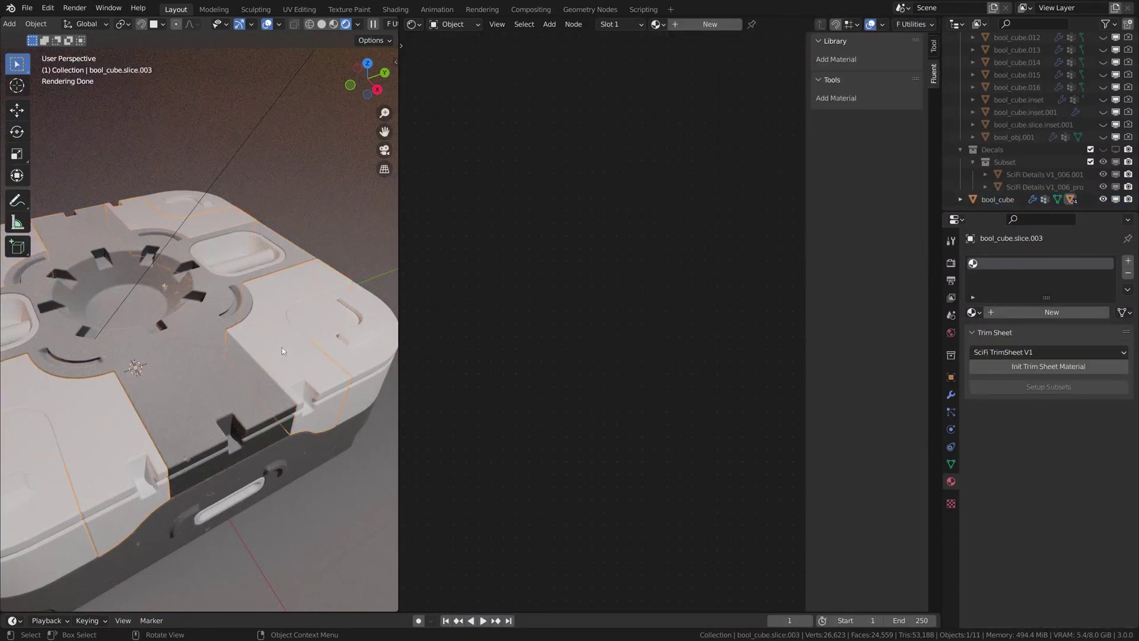
click(329, 337)
shift+middle_drag(329, 336, 265, 335)
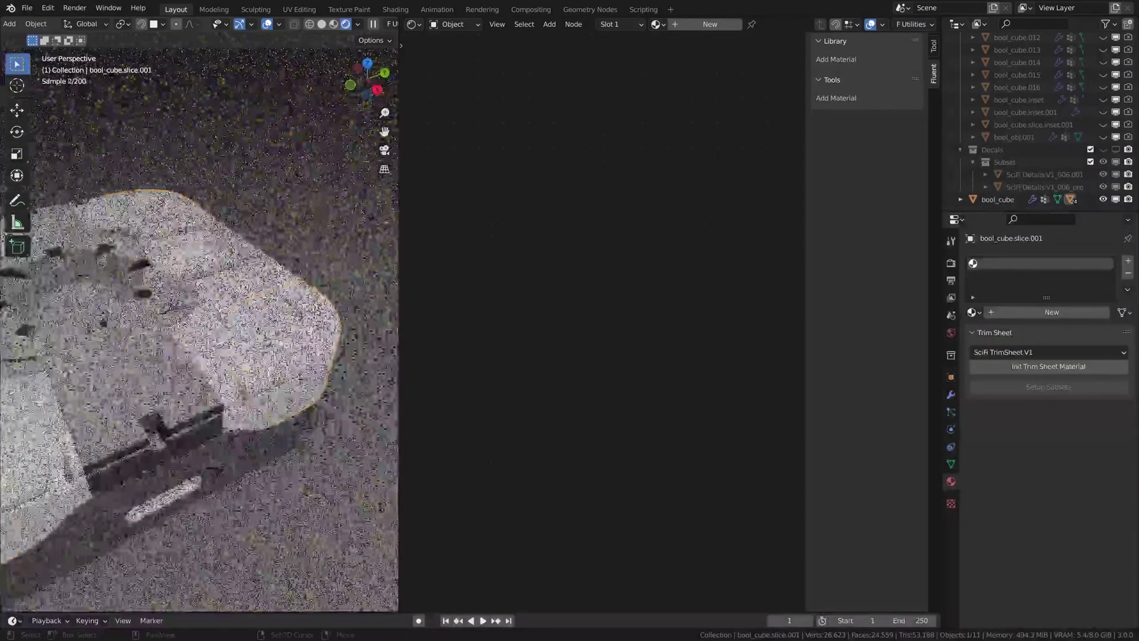
click(169, 403)
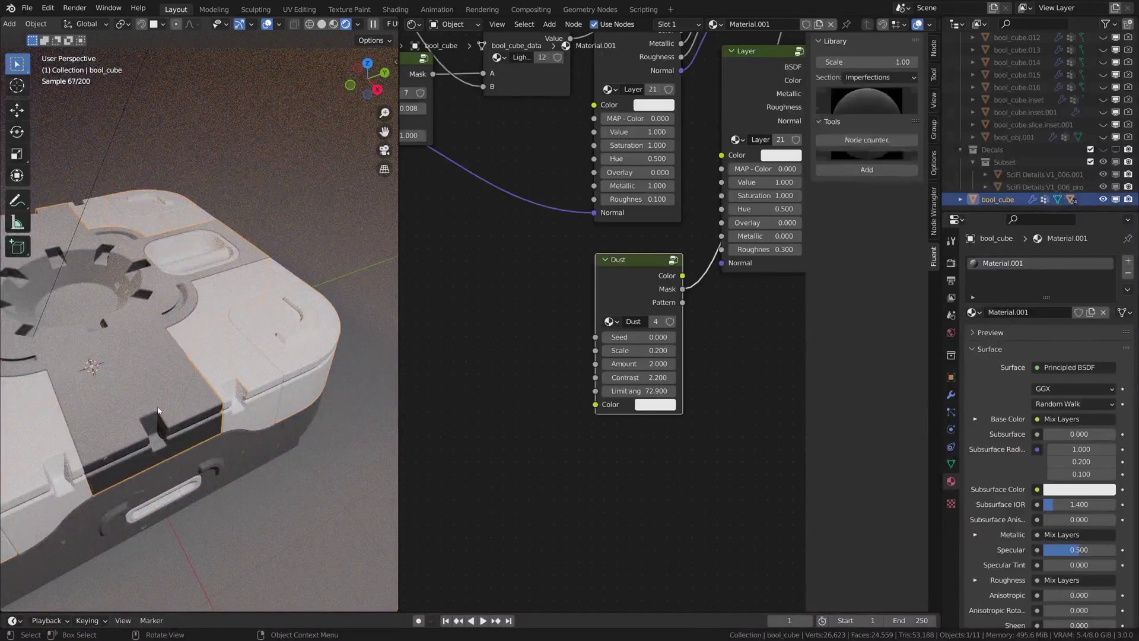
click(311, 318)
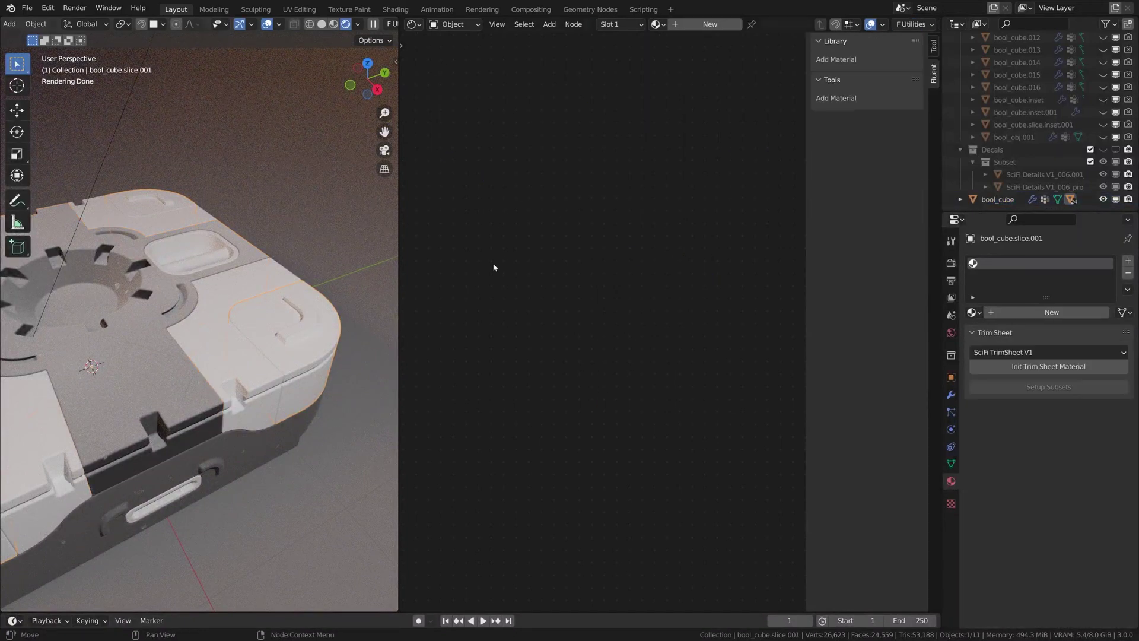
click(973, 312)
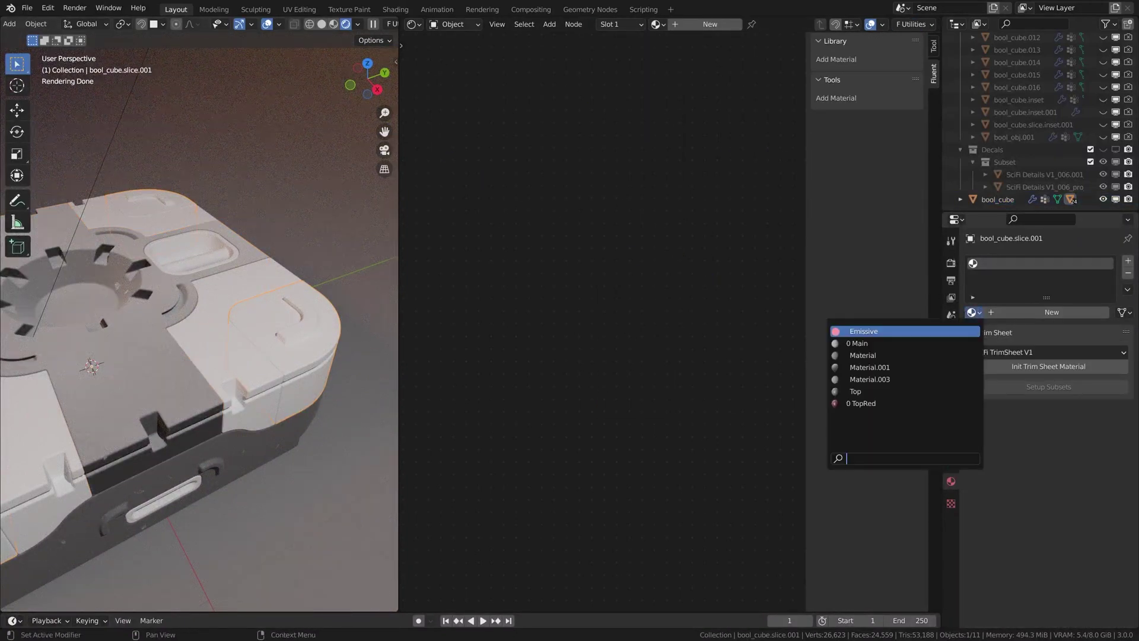
click(870, 367)
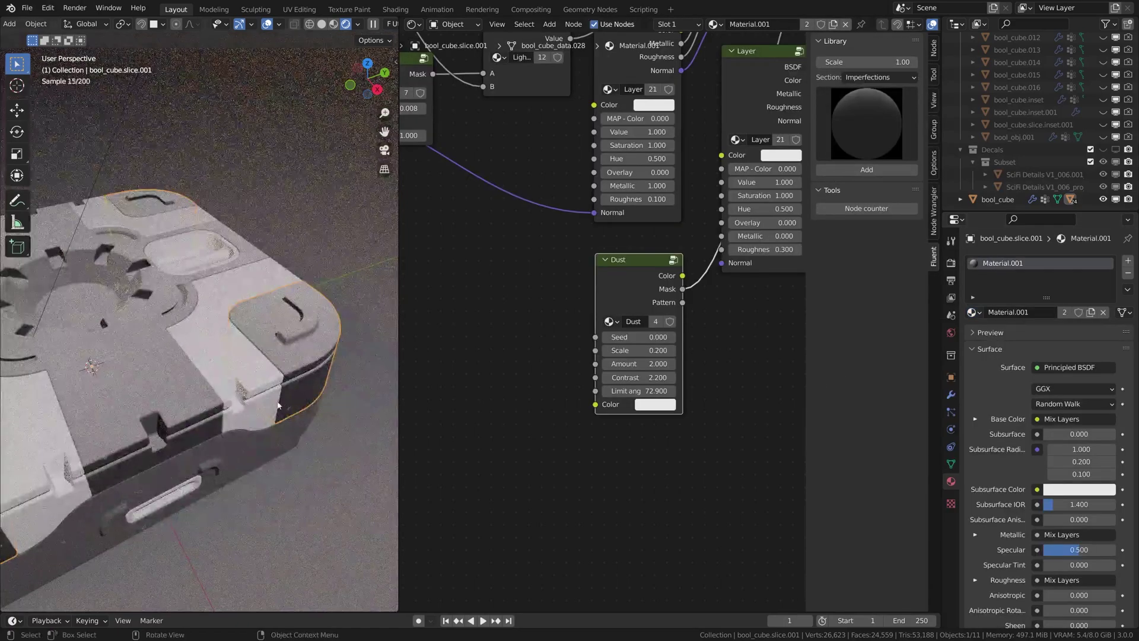
- Give the bool_cube.slice.003 stripe Material.001, replacing a briefly chosen Material.003
click(259, 432)
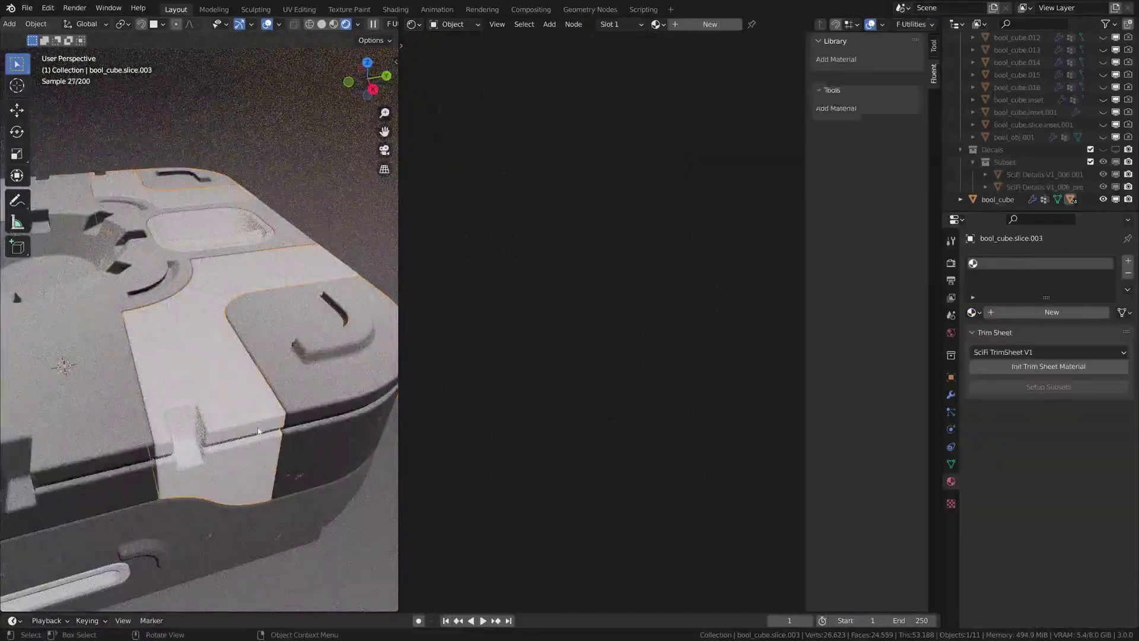
scroll(252, 432, down, 3)
mouse_move(244, 431)
middle_down()
mouse_move(221, 434)
mouse_move(274, 456)
mouse_move(228, 420)
middle_up()
scroll(272, 457, up, 2)
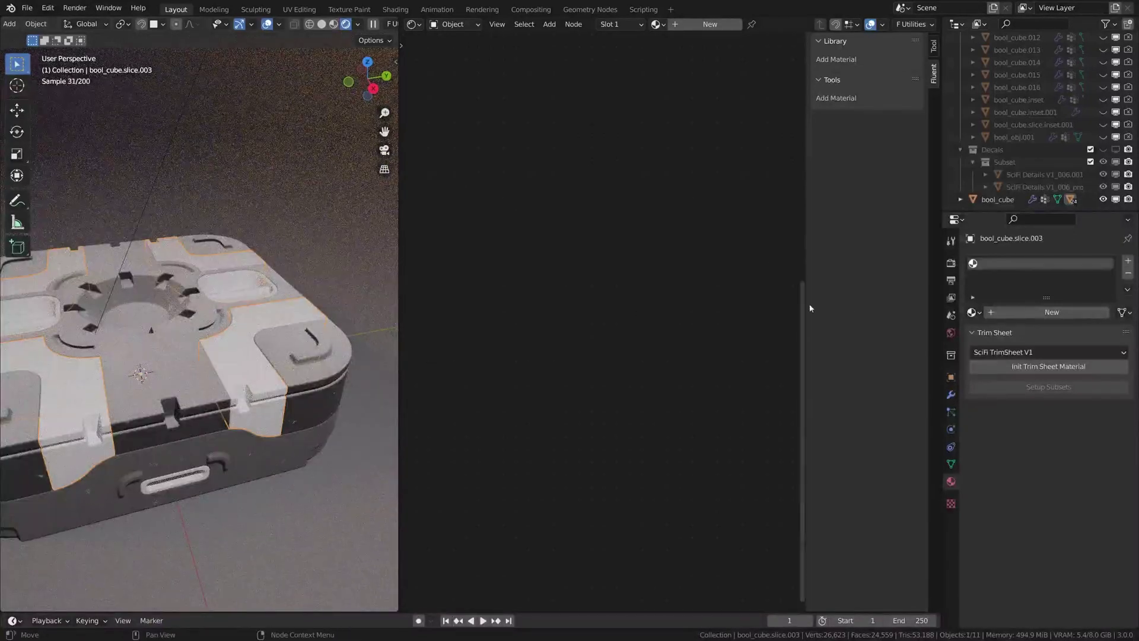
click(973, 312)
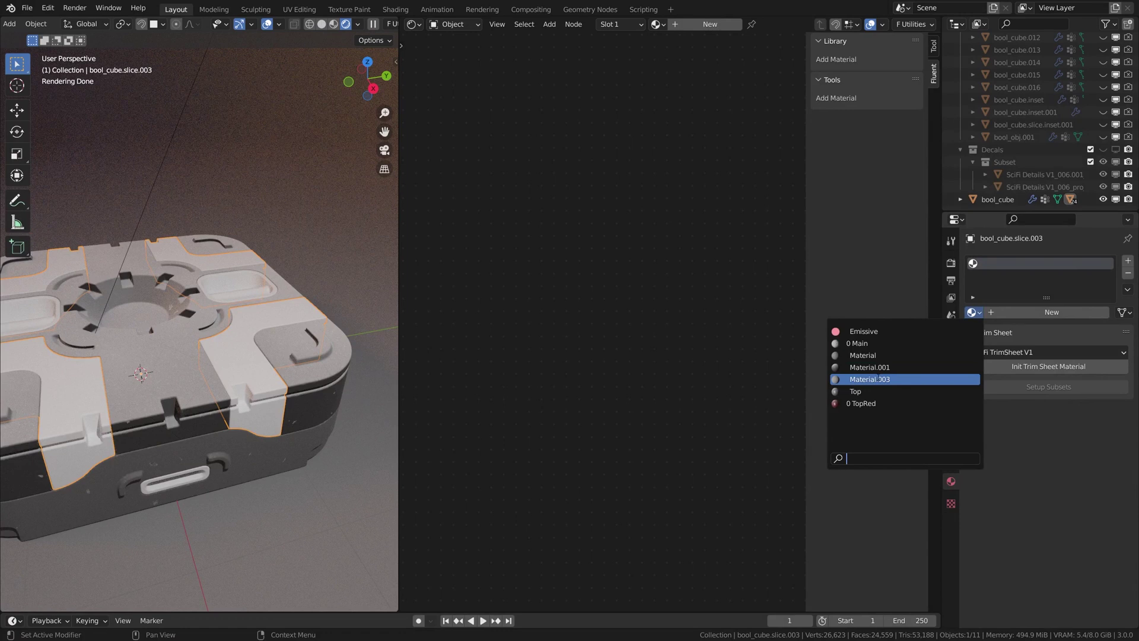
click(872, 379)
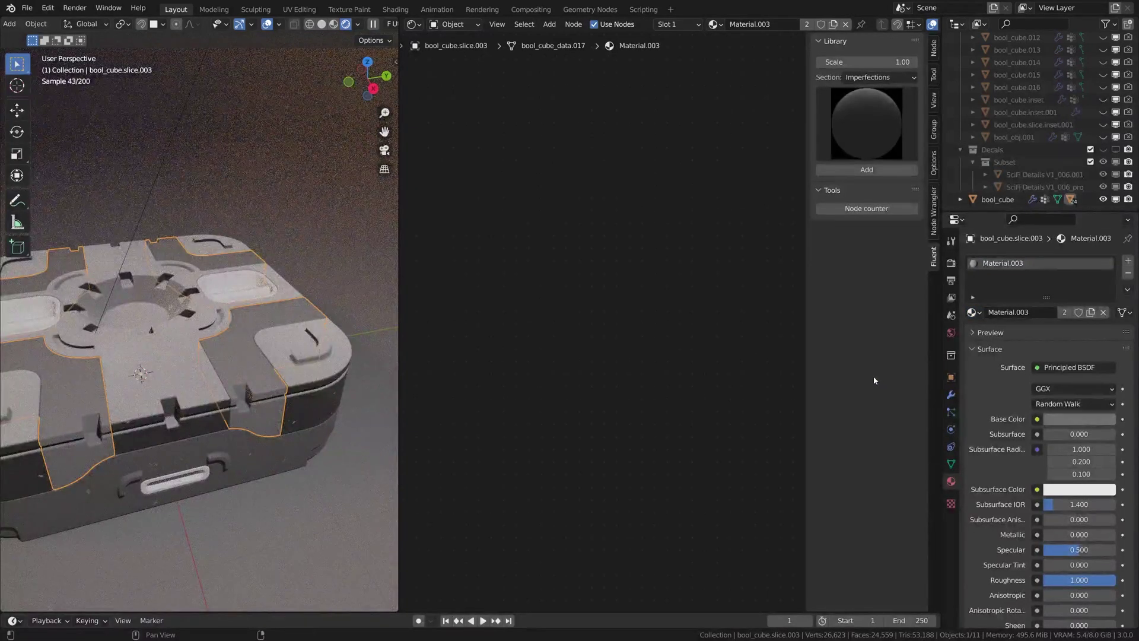
click(973, 312)
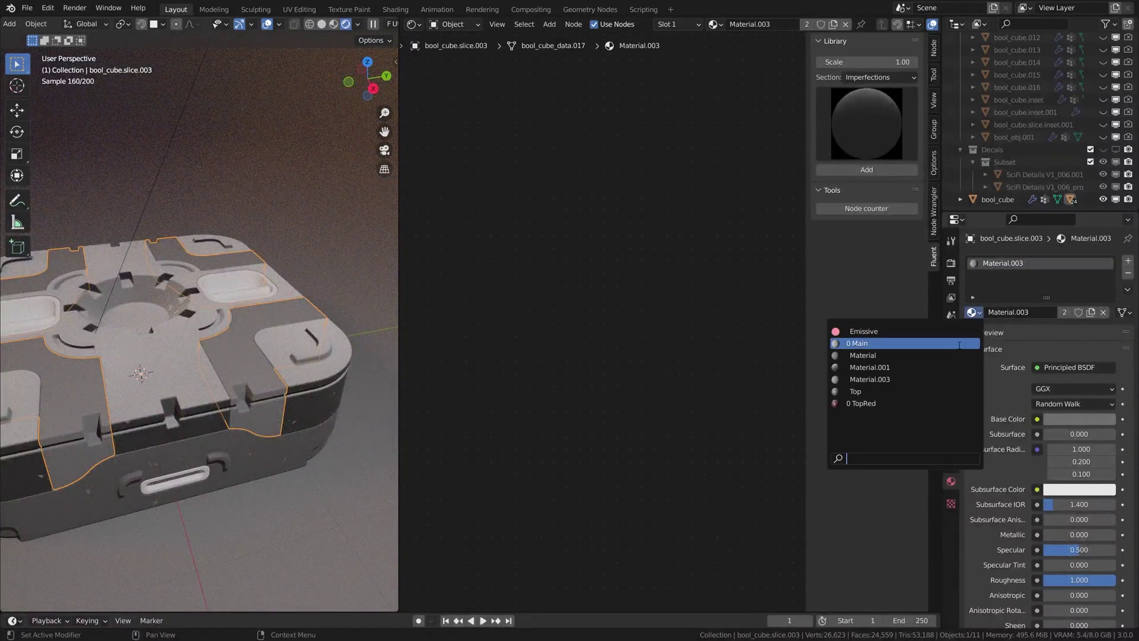
click(894, 368)
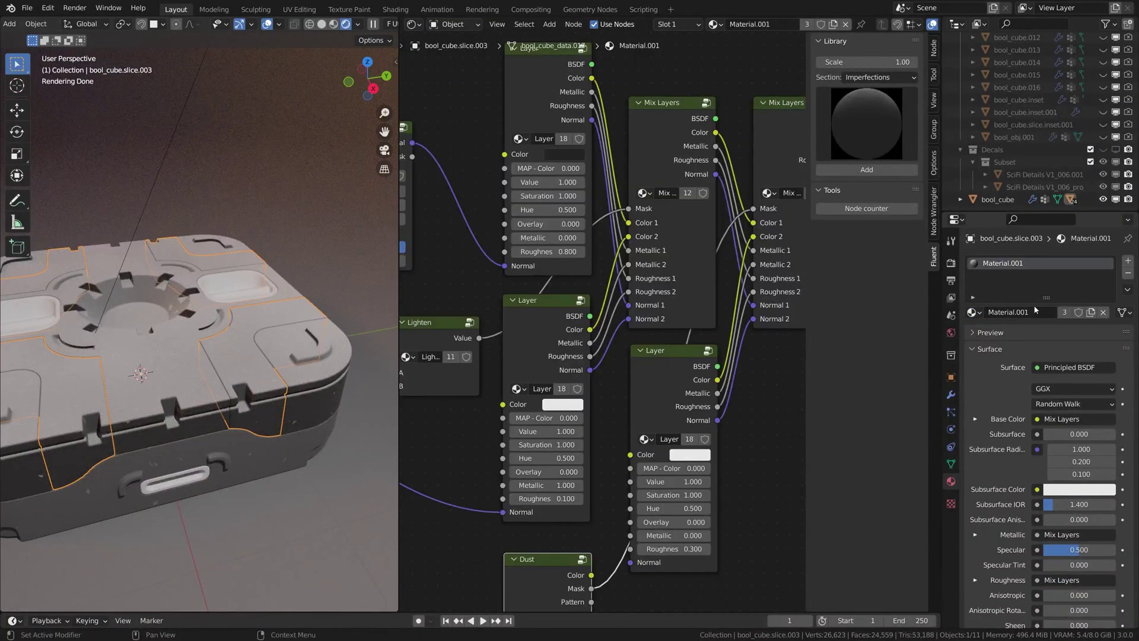
- Make Material.002 single-user and set its top Layer colour to a deep, fully saturated red
click(1066, 312)
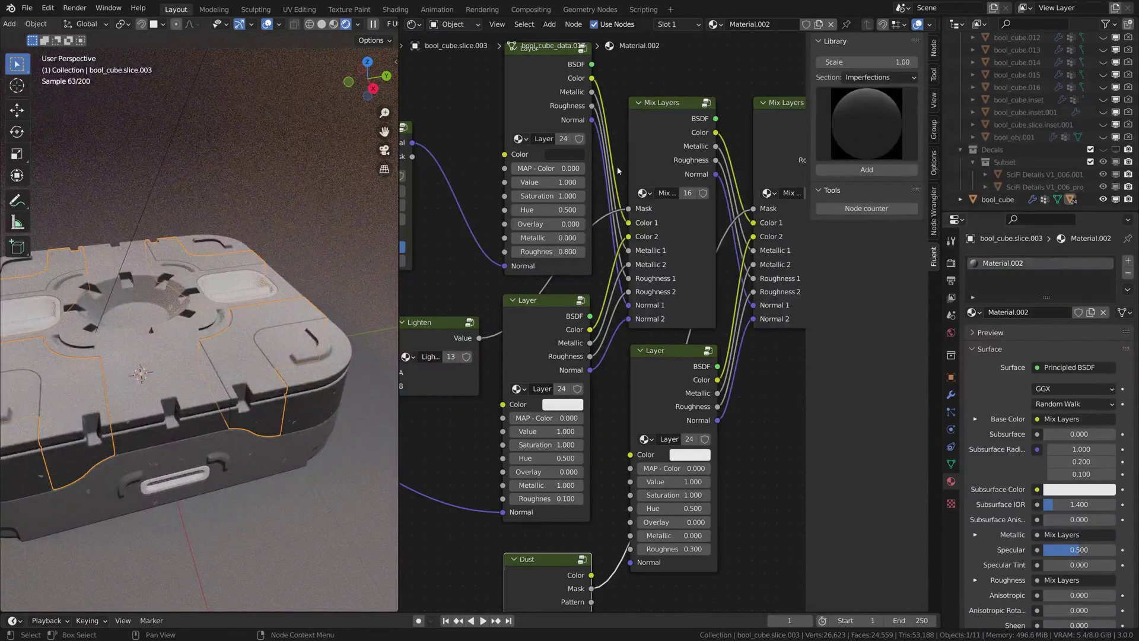
click(564, 154)
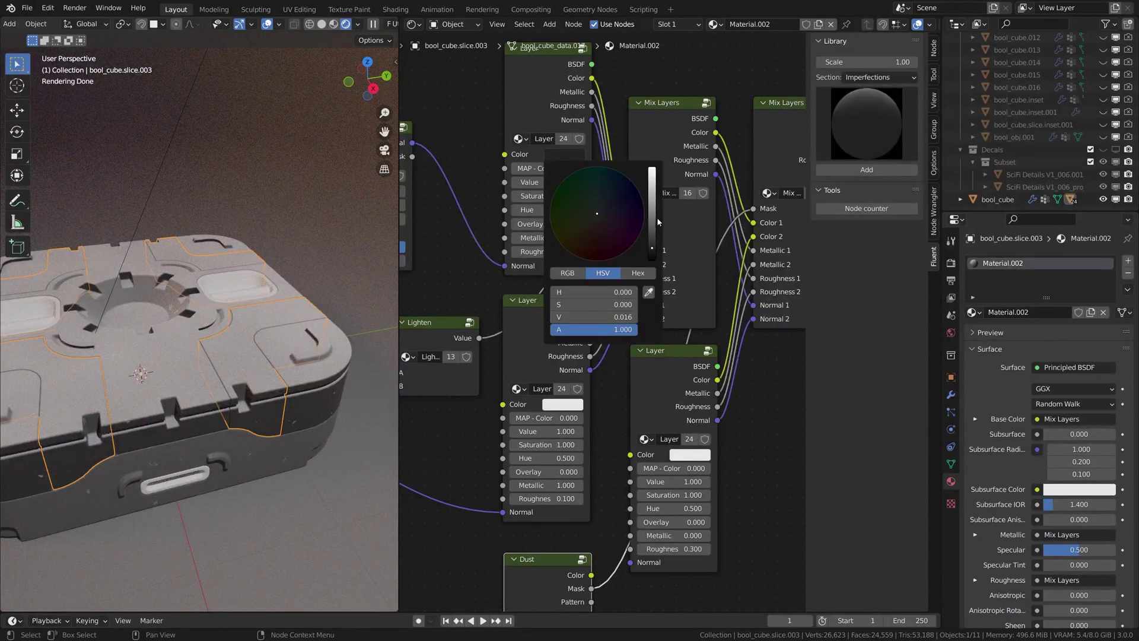
click(652, 213)
drag(605, 227, 595, 246)
drag(652, 212, 652, 219)
drag(625, 316, 599, 316)
drag(652, 226, 652, 221)
drag(595, 247, 596, 261)
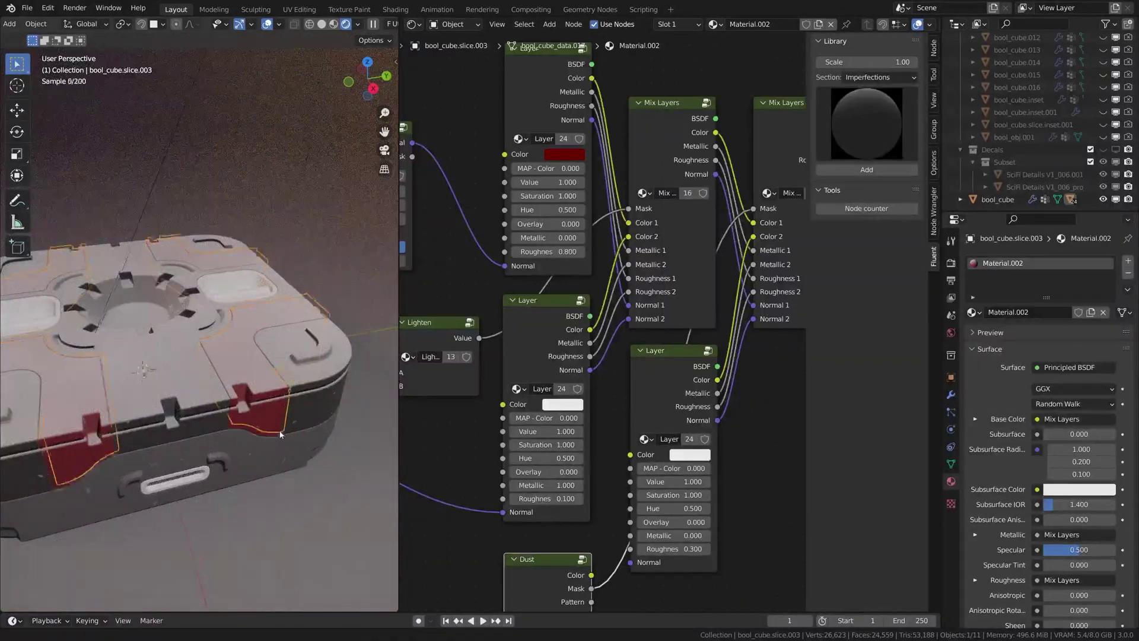
- Orbit and pan the view to inspect the red sections of the box
middle_drag(304, 444, 307, 410)
scroll(179, 407, up, 8)
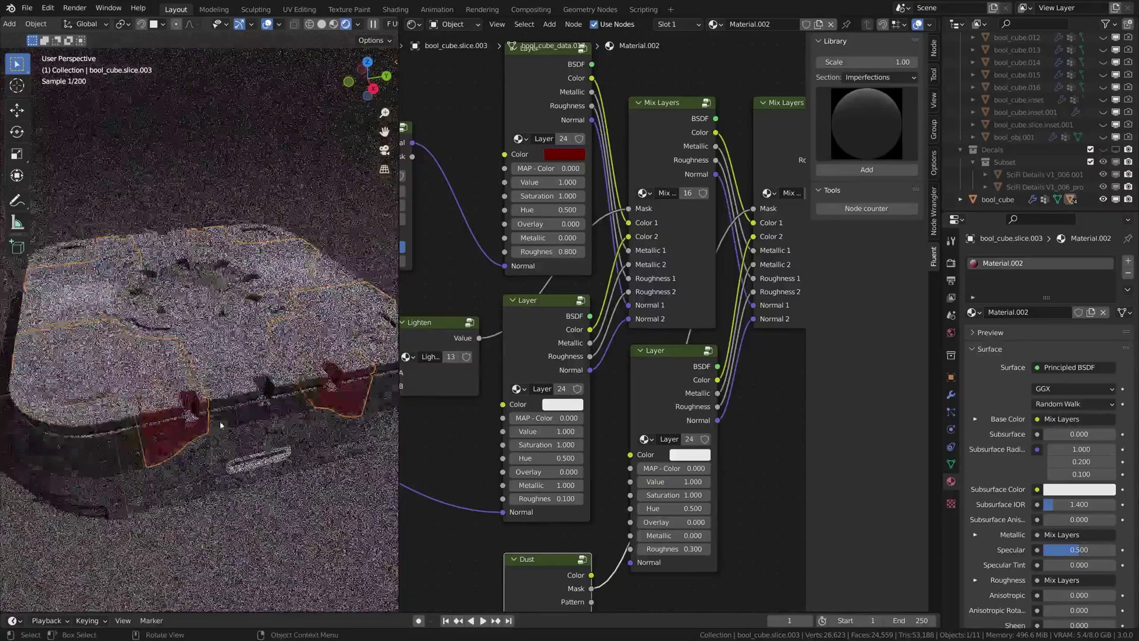
scroll(233, 367, down, 3)
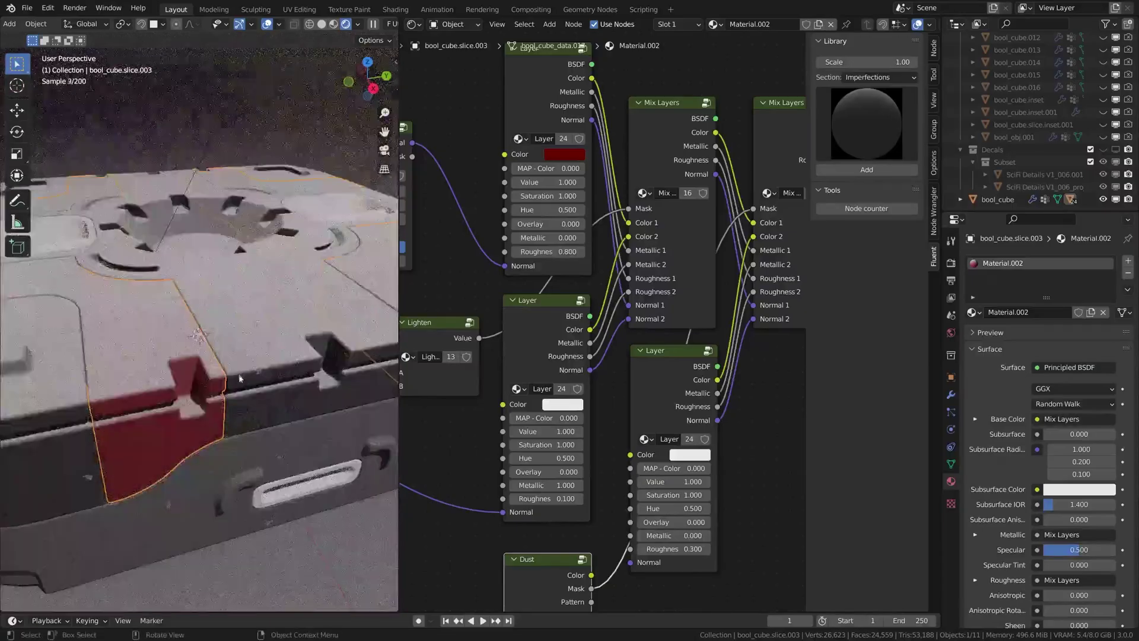
shift+middle_drag(237, 384, 306, 426)
- Assign the red Material.002 to bool_cube.slice.002
click(91, 261)
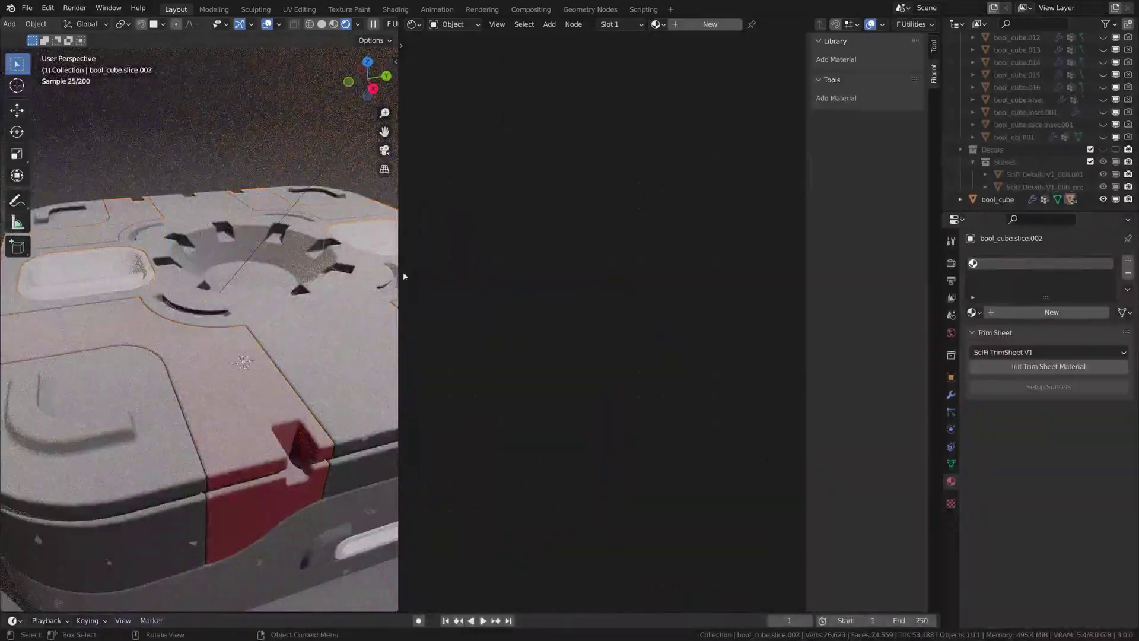
click(973, 312)
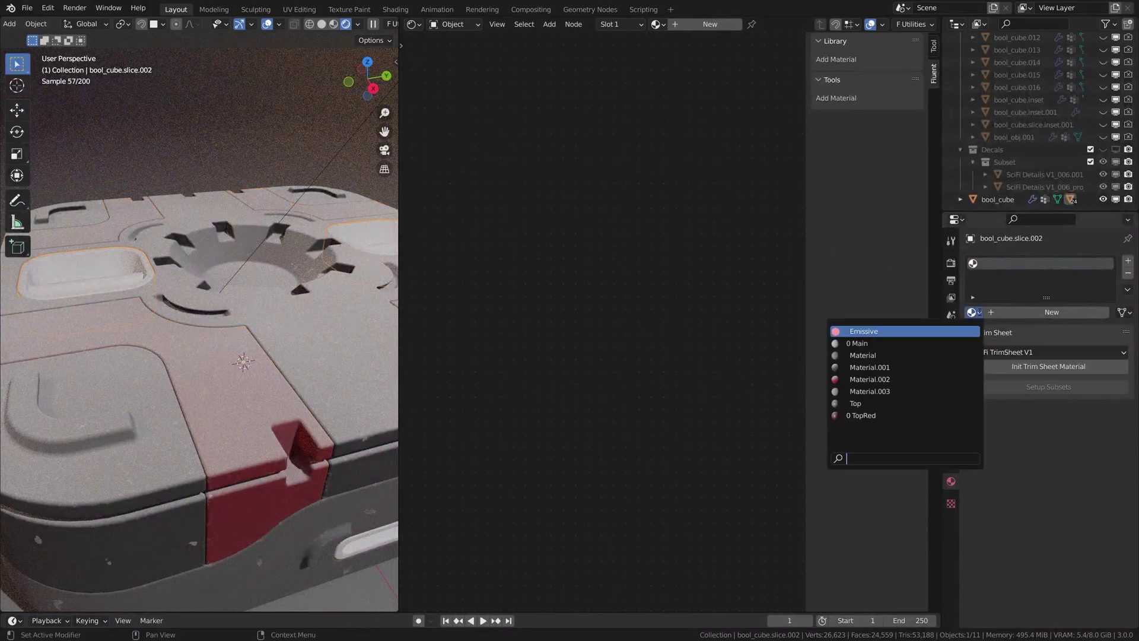
click(896, 379)
click(246, 493)
scroll(249, 489, down, 4)
middle_drag(284, 410, 237, 275)
- Give the side handle piece bool_cube.slice.slice Material.002 as well
click(317, 445)
middle_drag(286, 320, 146, 366)
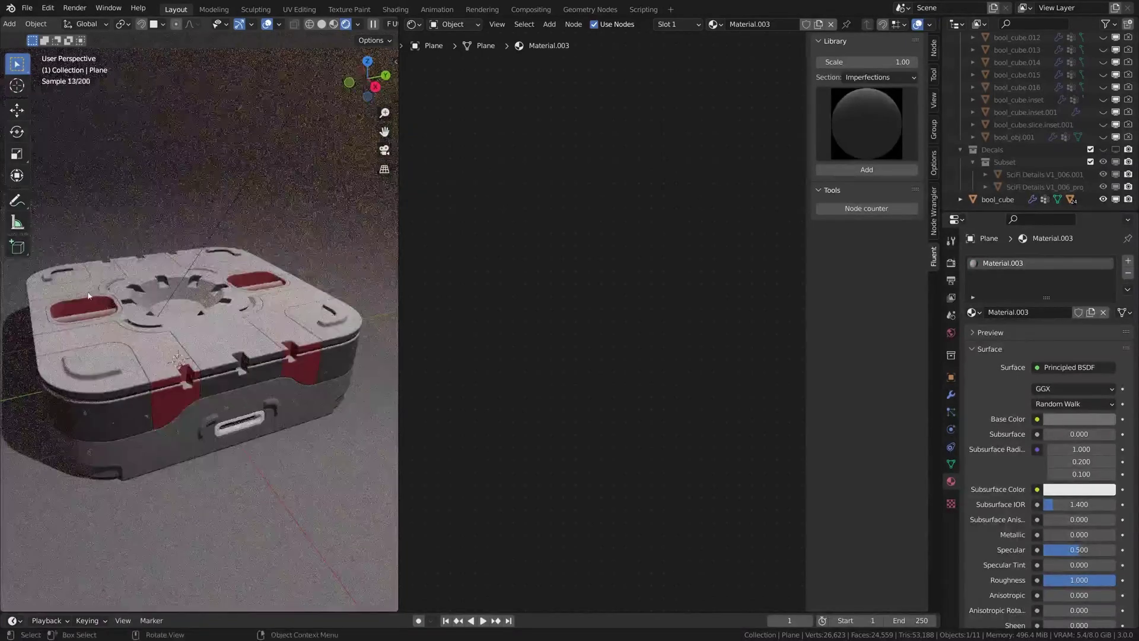
click(240, 421)
click(971, 312)
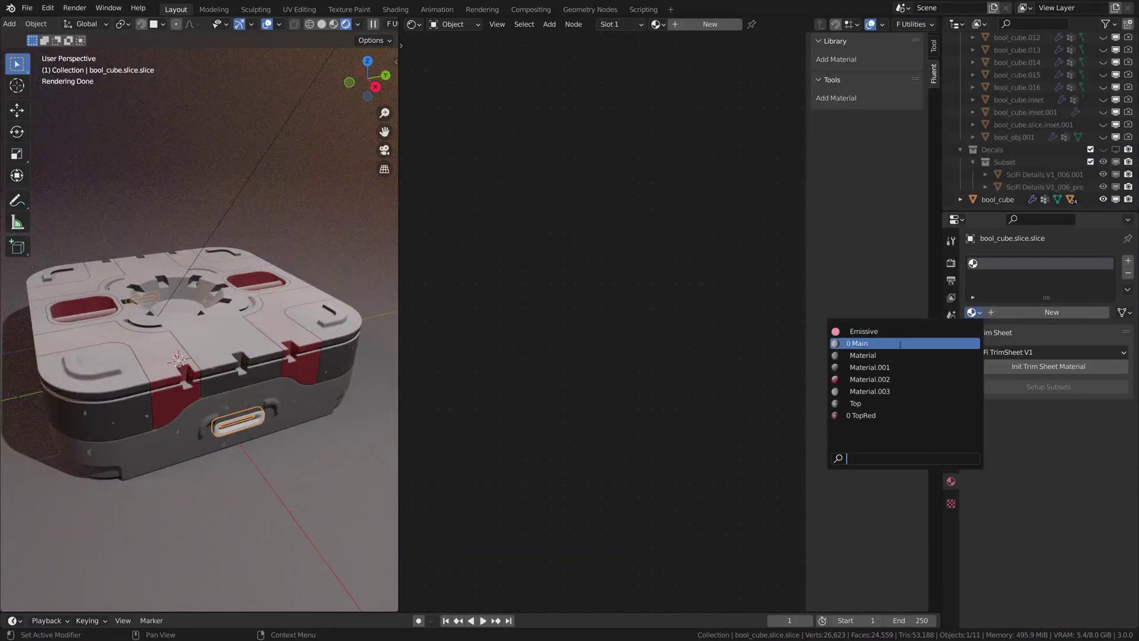
click(870, 379)
- Orbit around the box to inspect the red handle and stripe pieces
click(308, 385)
middle_drag(308, 384, 226, 399)
scroll(287, 394, up, 4)
click(239, 410)
scroll(226, 399, up, 3)
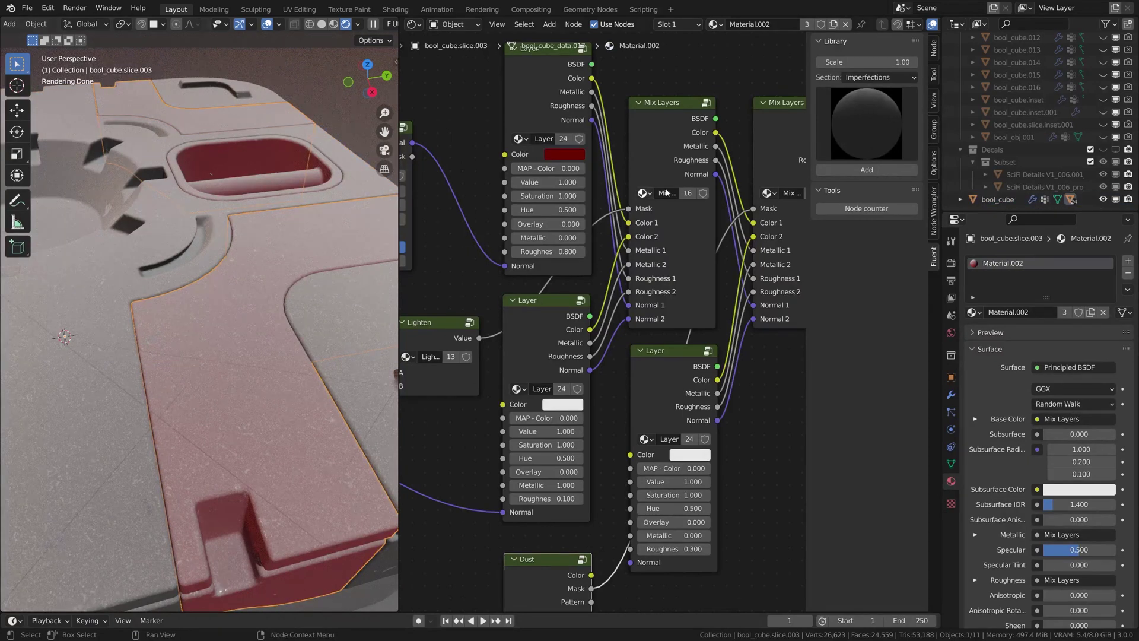
- Try a Scratches scale of 0.5, then undo it to keep 0.200
scroll(603, 315, down, 3)
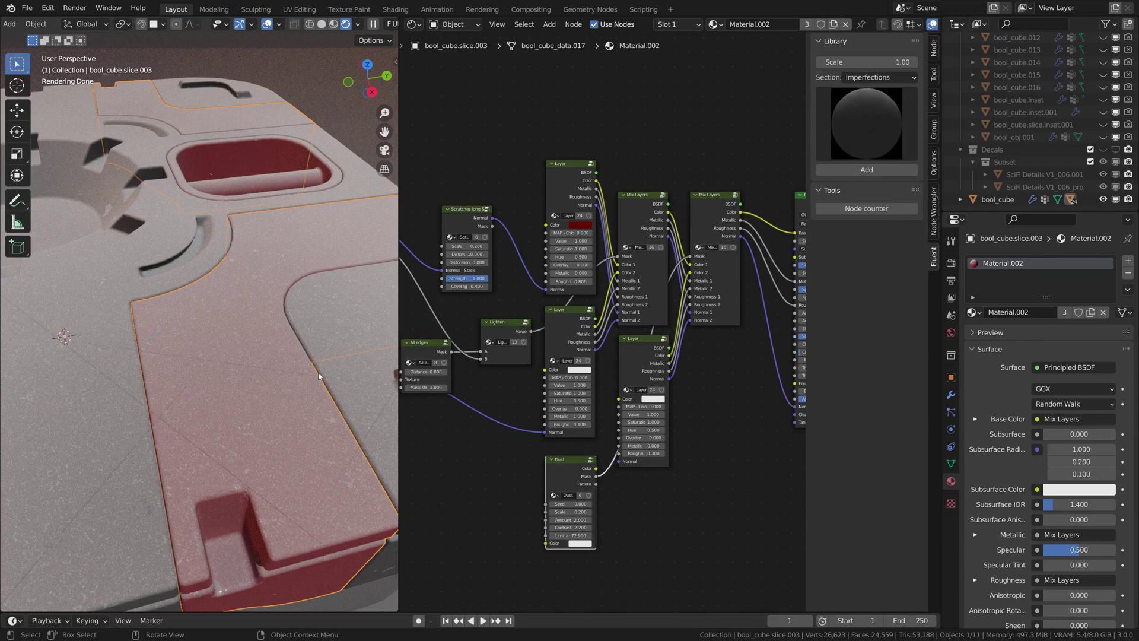
scroll(475, 310, down, 1)
middle_drag(474, 309, 617, 295)
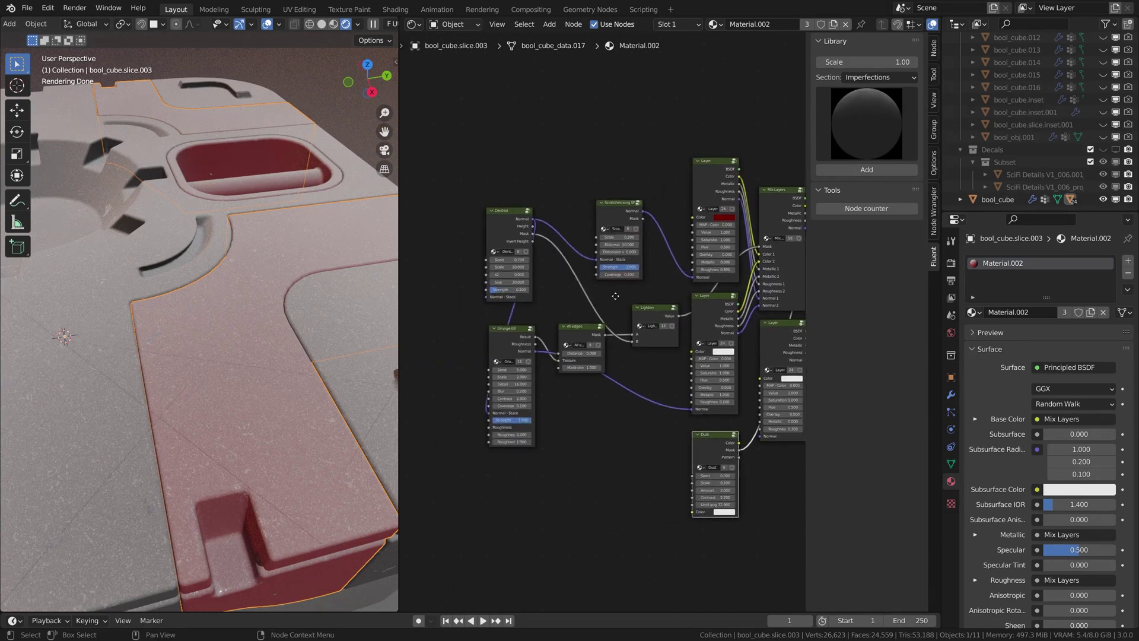
scroll(619, 290, up, 4)
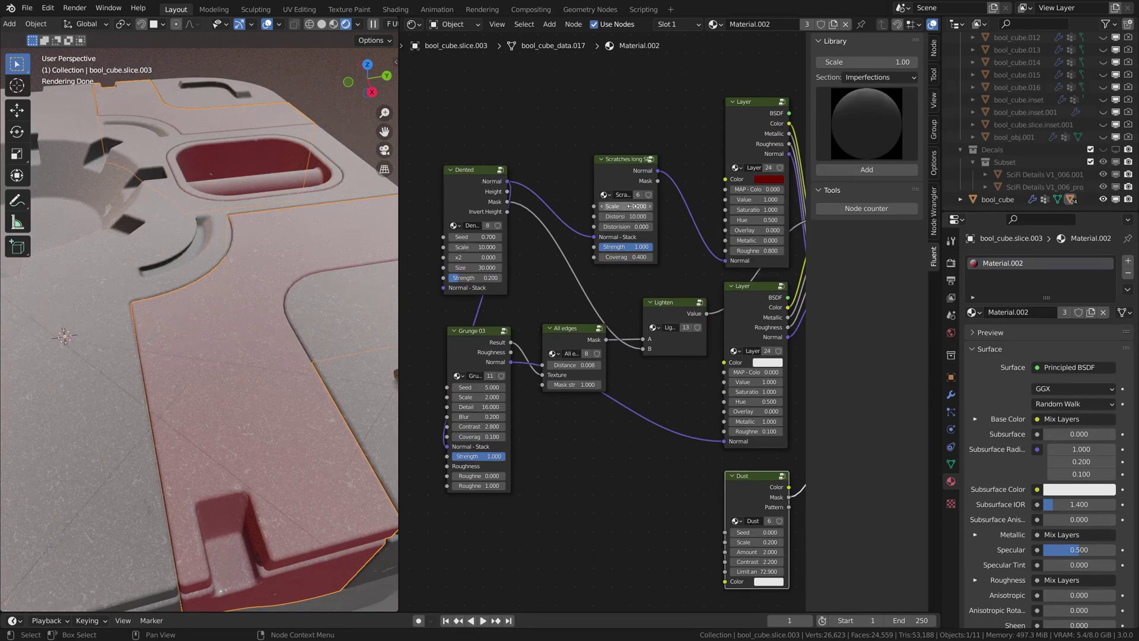
click(626, 205)
text(0.5)
key(Return)
key(ctrl+z)
- Select the main bool_cube body to show its Material.001 nodes
middle_drag(192, 408, 236, 440)
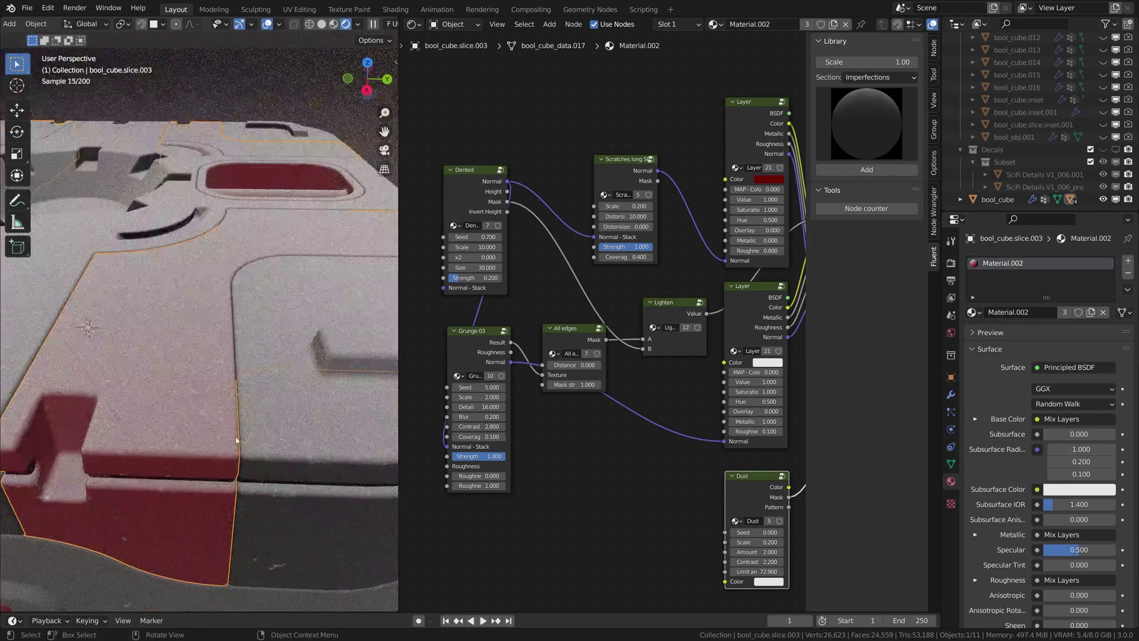
middle_drag(149, 453, 132, 348)
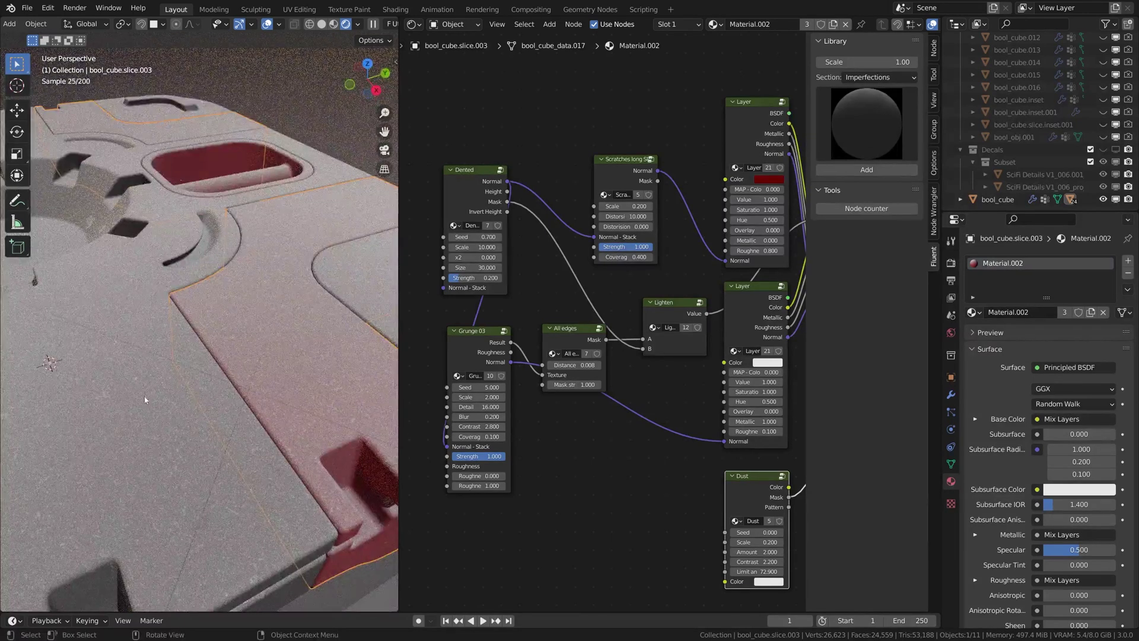
click(144, 385)
scroll(205, 419, down, 5)
middle_drag(205, 418, 246, 350)
scroll(227, 380, up, 4)
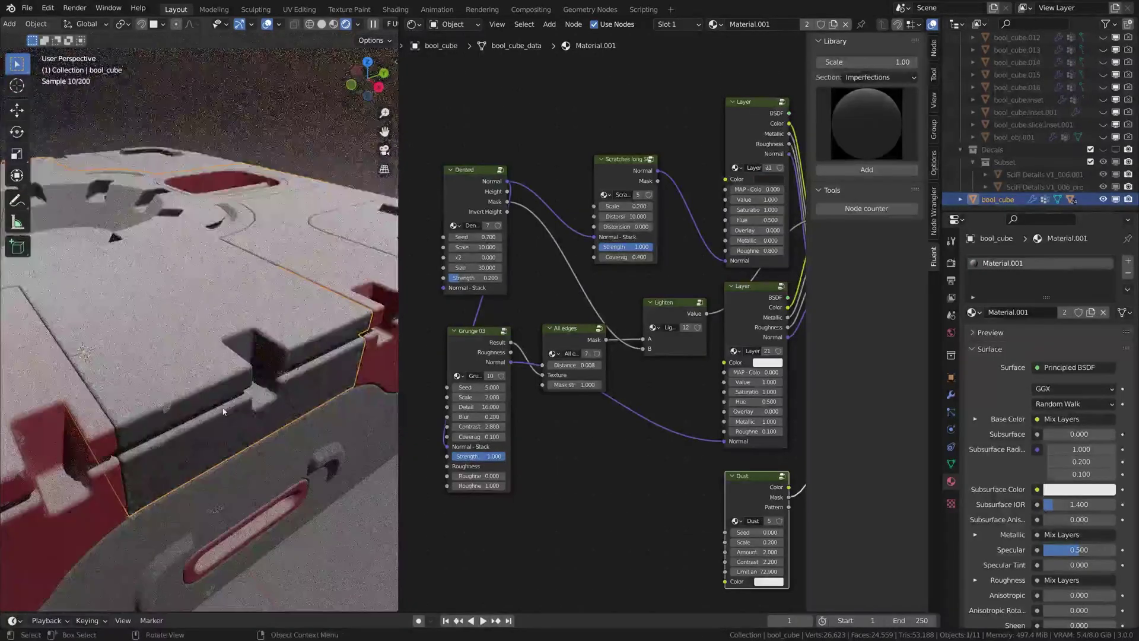
- Set the Dust node Amount in Material.001 to 1.000
middle_drag(653, 485, 493, 340)
click(593, 406)
text(1)
key(Return)
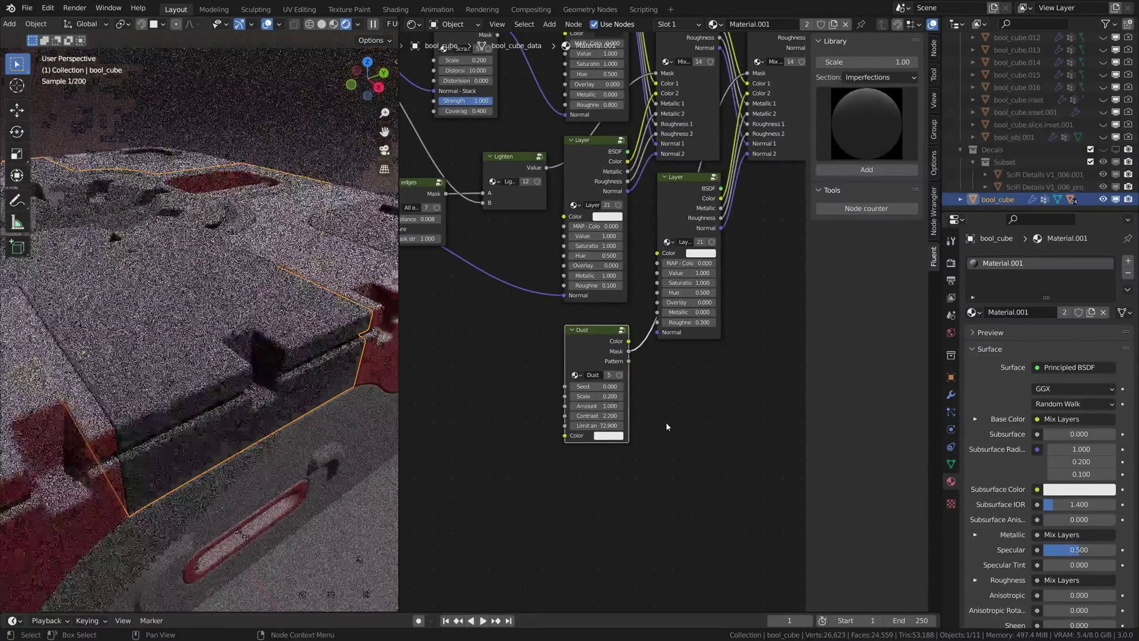
middle_drag(256, 308, 242, 327)
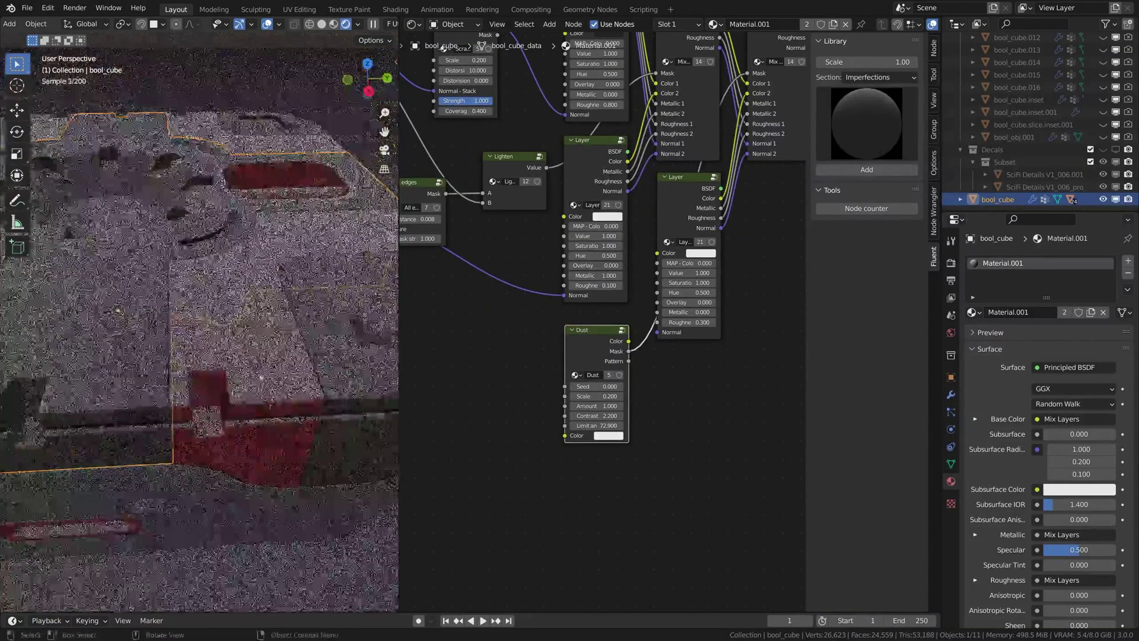
- Set the red Material.002's Dust Amount to 1.000 on bool_cube.slice.003
click(276, 484)
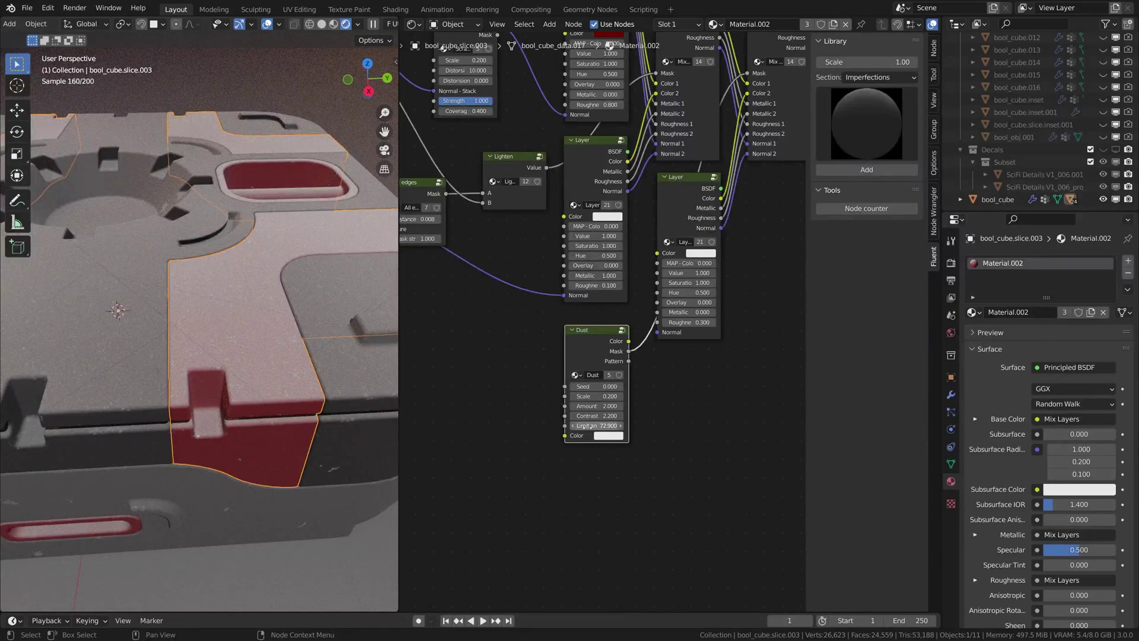
click(596, 406)
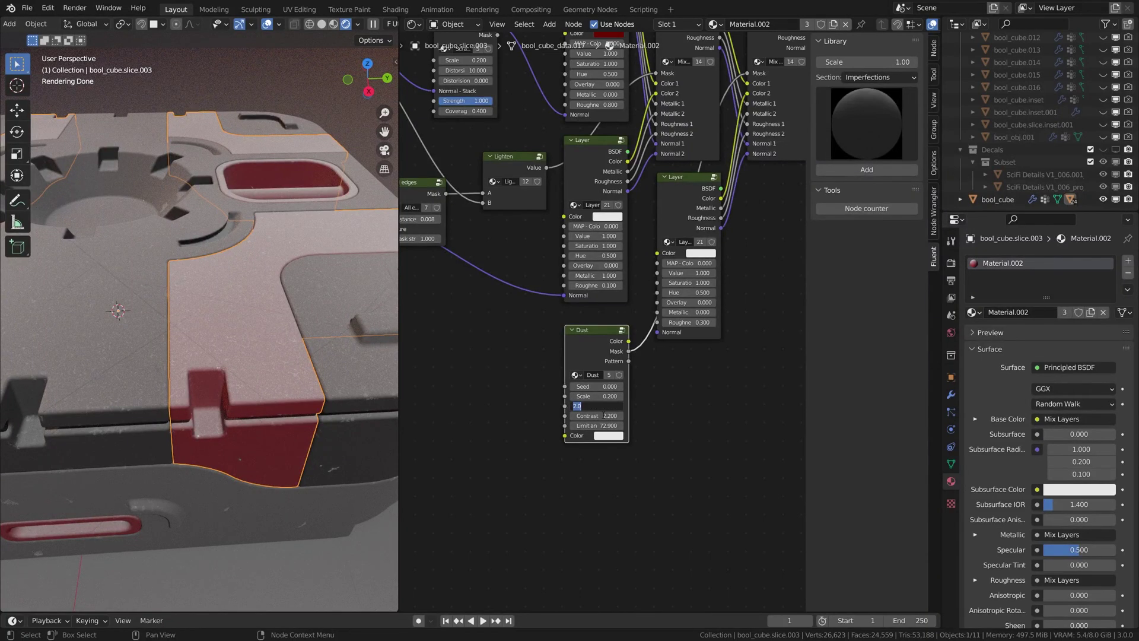
text(1)
key(Return)
- Select the ground Plane and check the box from a higher angle
click(297, 522)
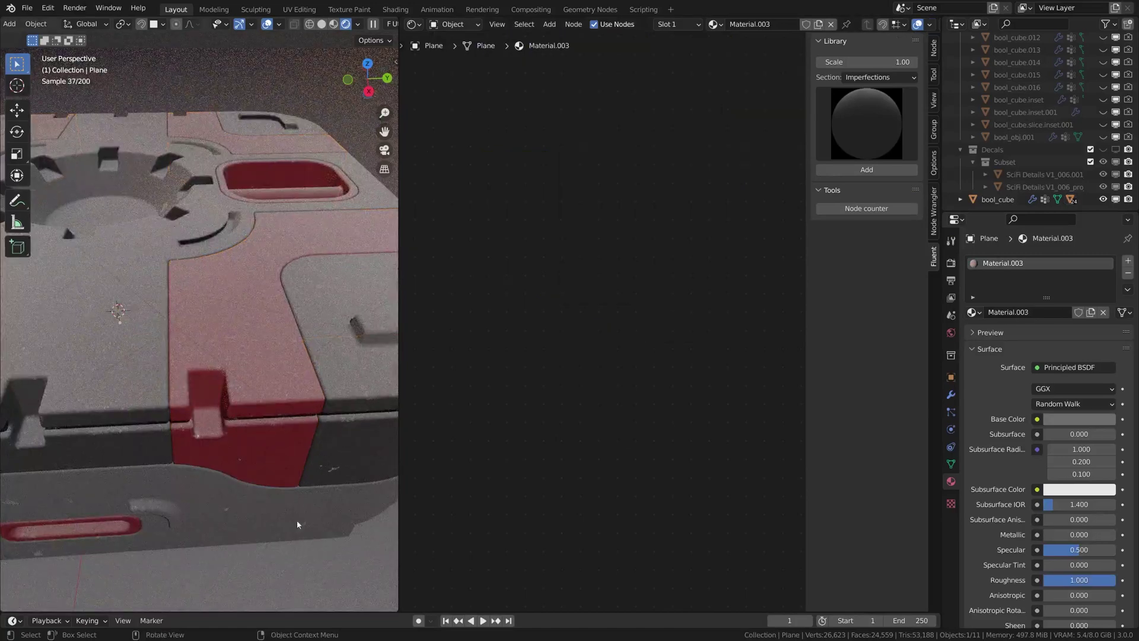
middle_drag(324, 265, 325, 327)
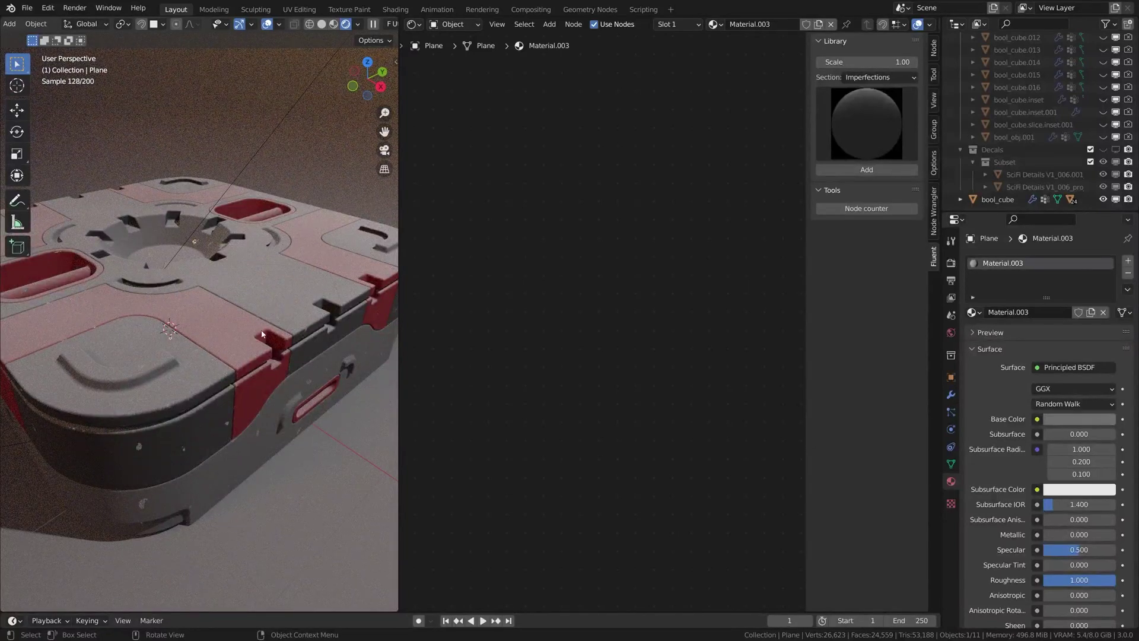
scroll(262, 334, down, 6)
scroll(244, 378, up, 4)
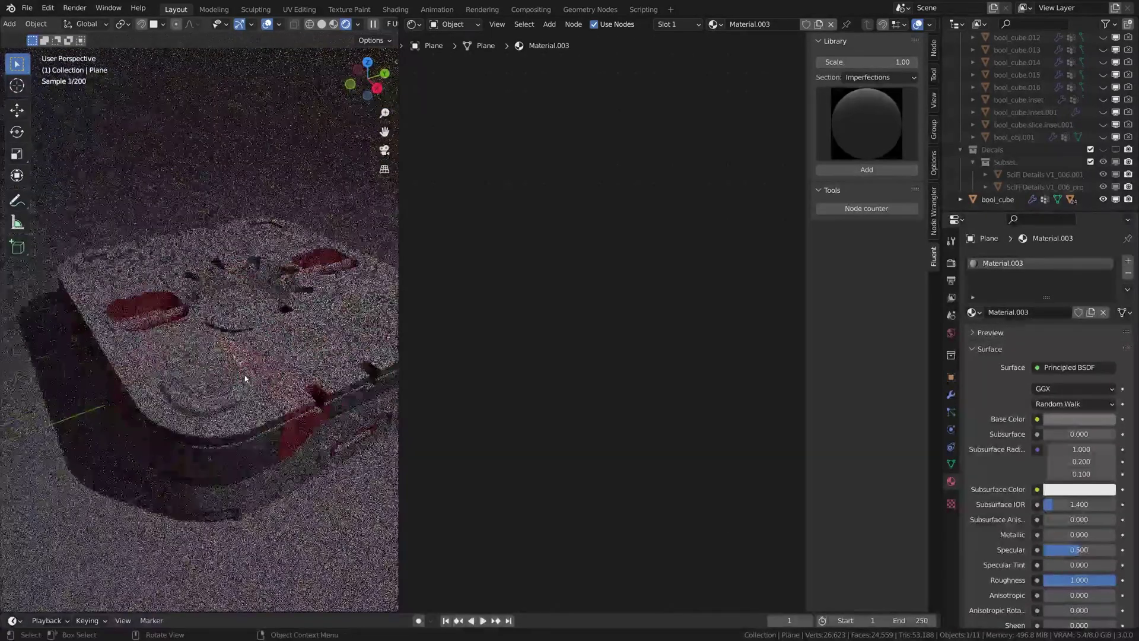